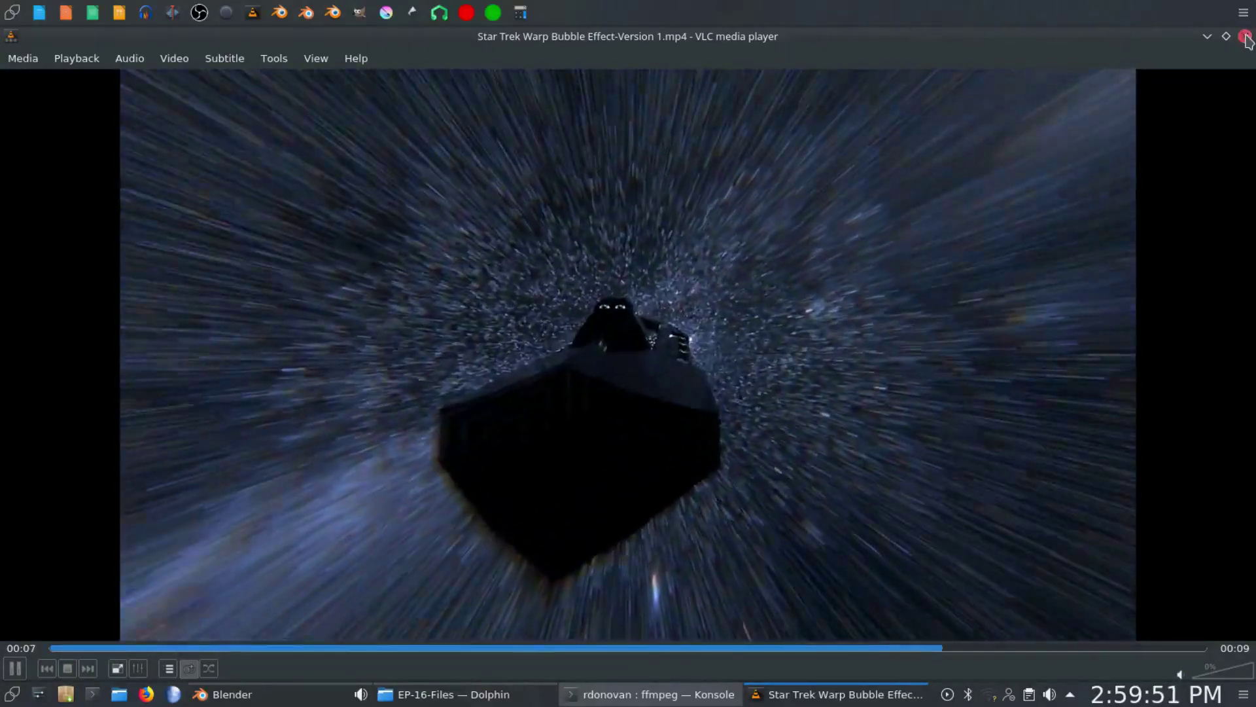
Step: Close the warp bubble video and the EP-16-Files folder window to return to the Blender scene
click(1245, 36)
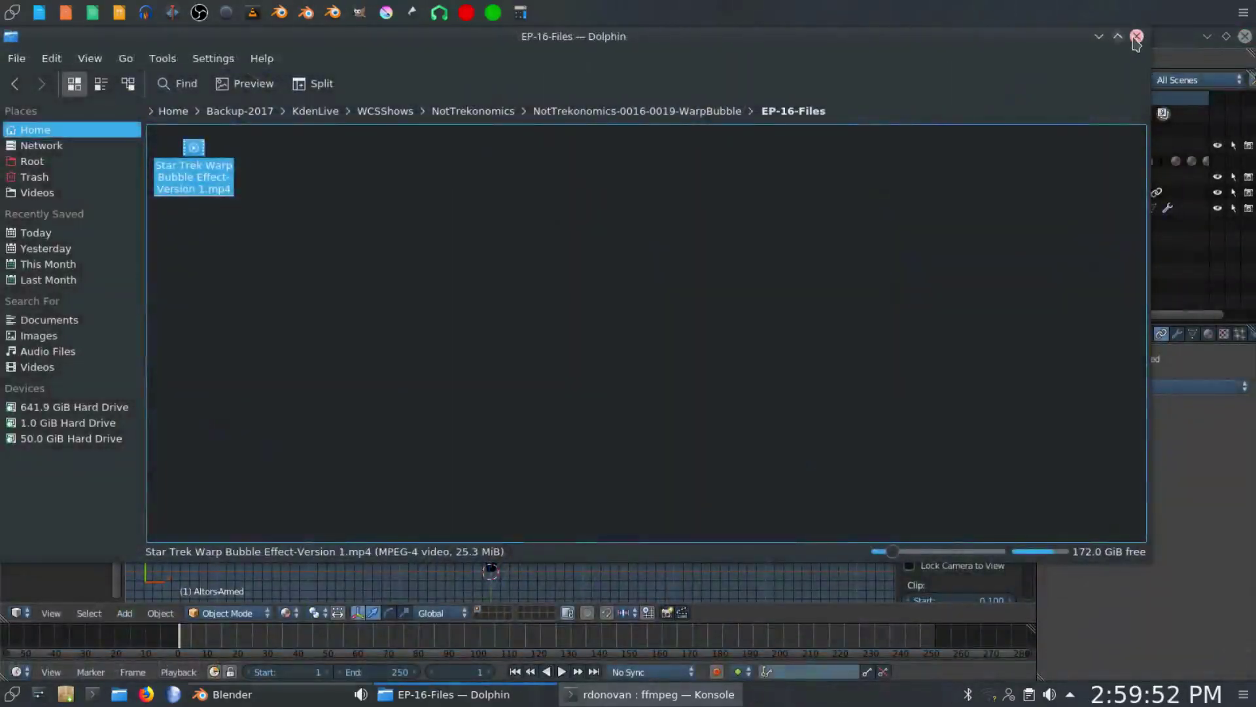
click(1137, 36)
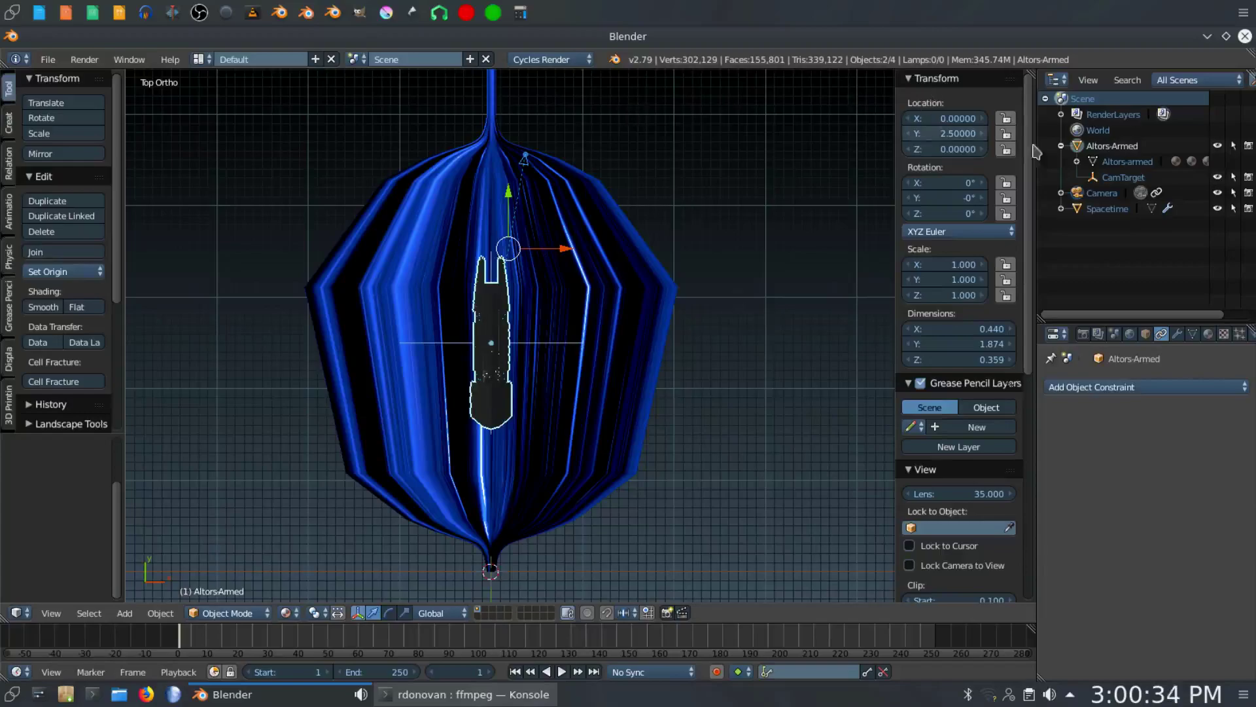
Step: Insert single keyframes at frame 1 on the Y location of Spacetime and of Altors-Armed
click(1100, 212)
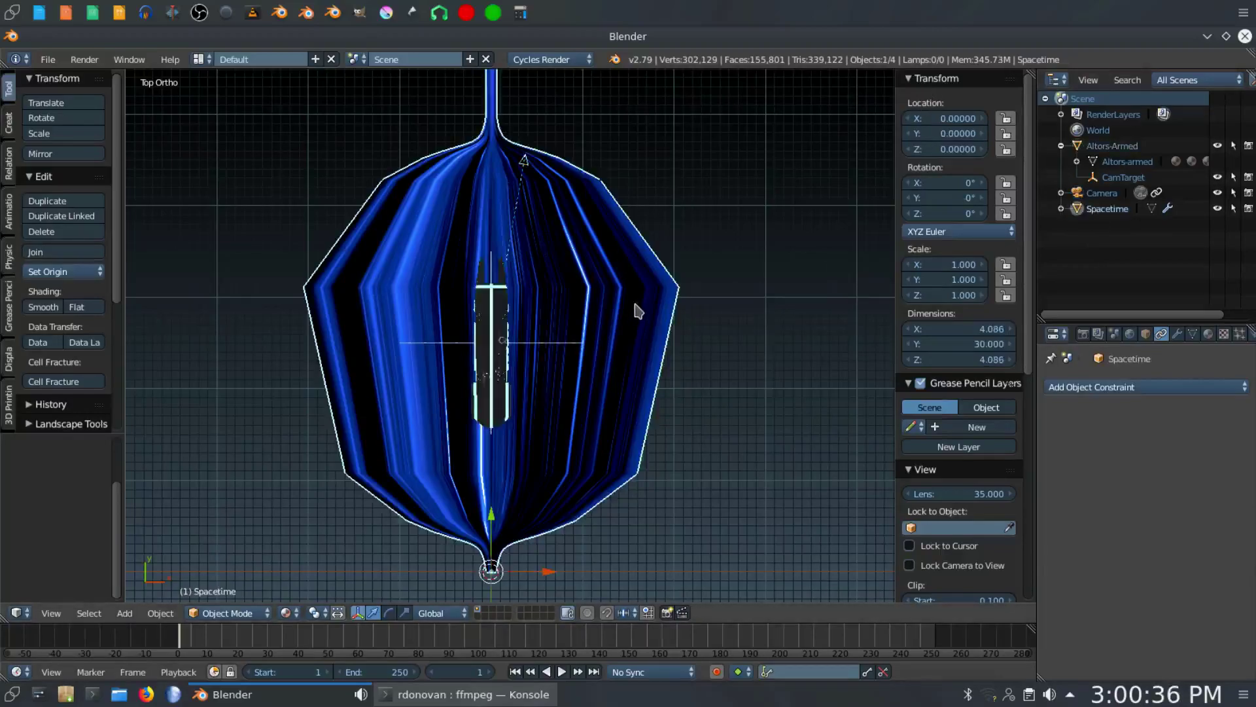
right_click(939, 140)
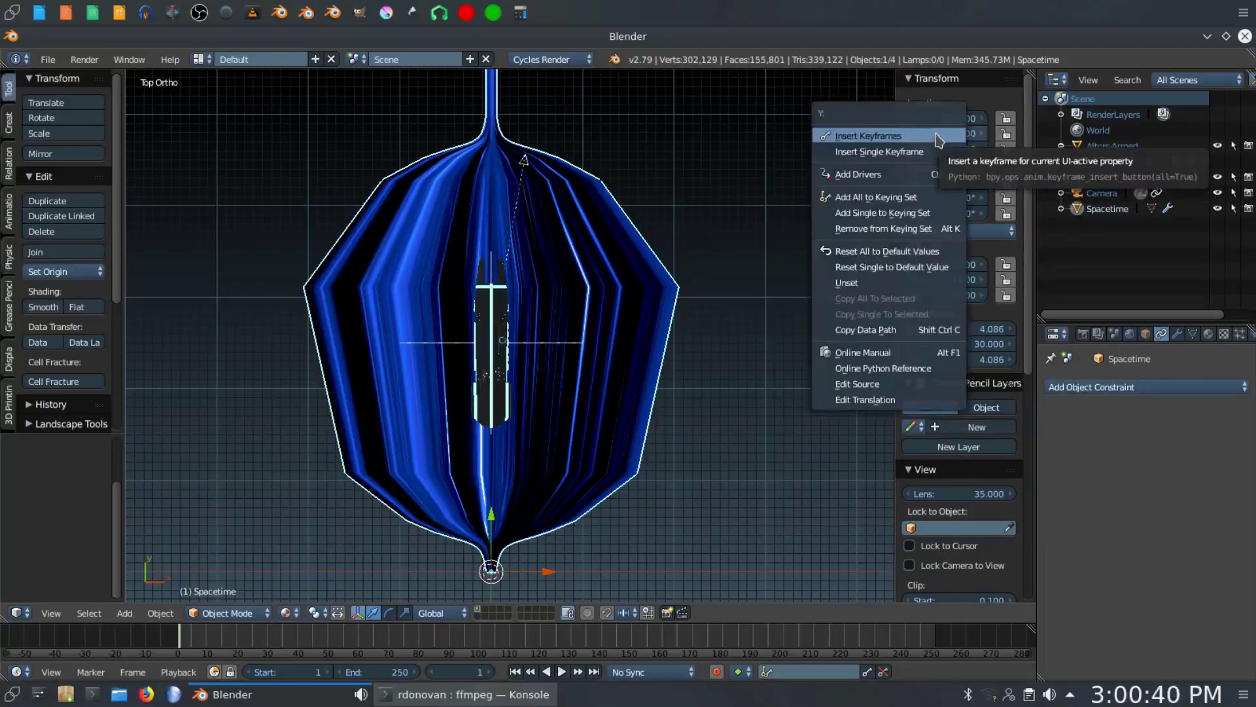
click(925, 153)
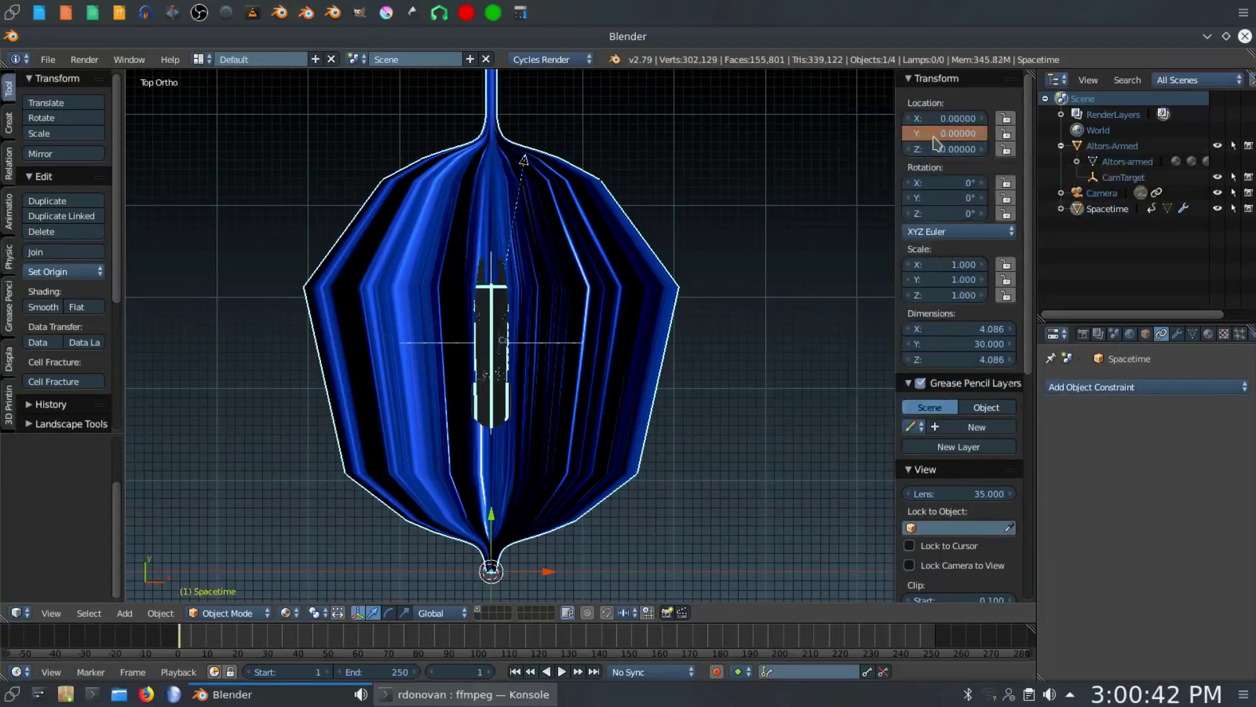
click(1102, 146)
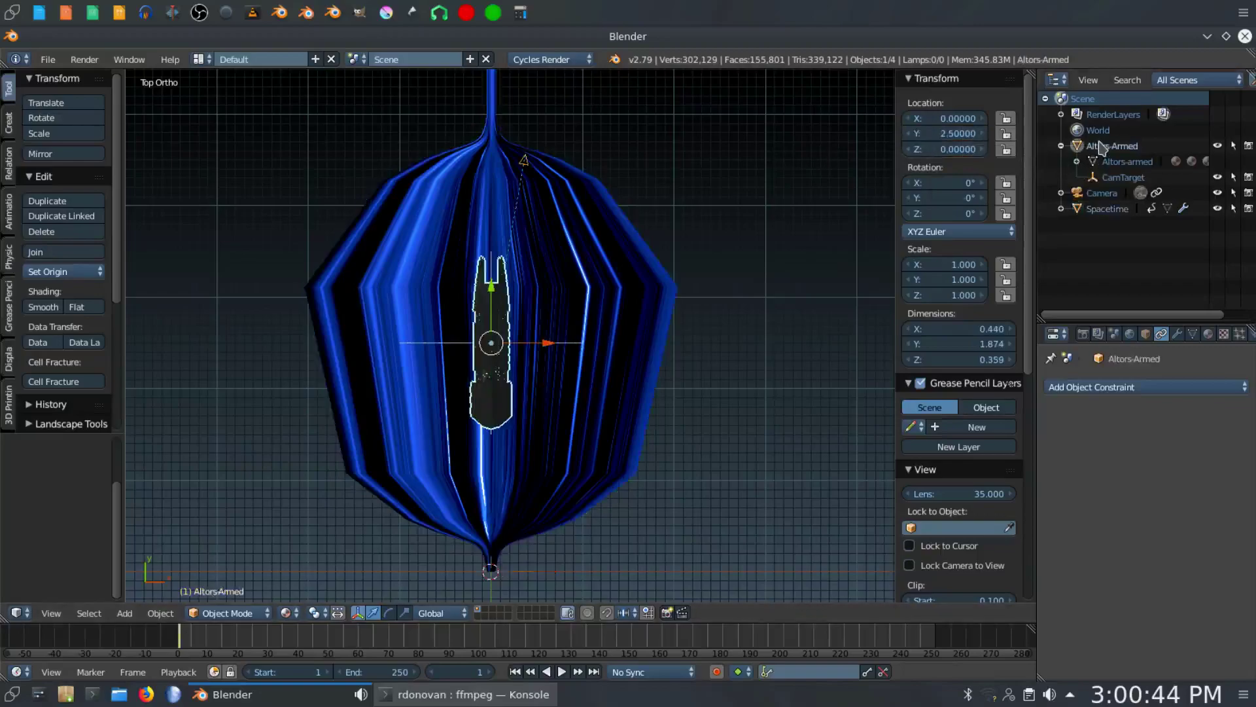
right_click(933, 134)
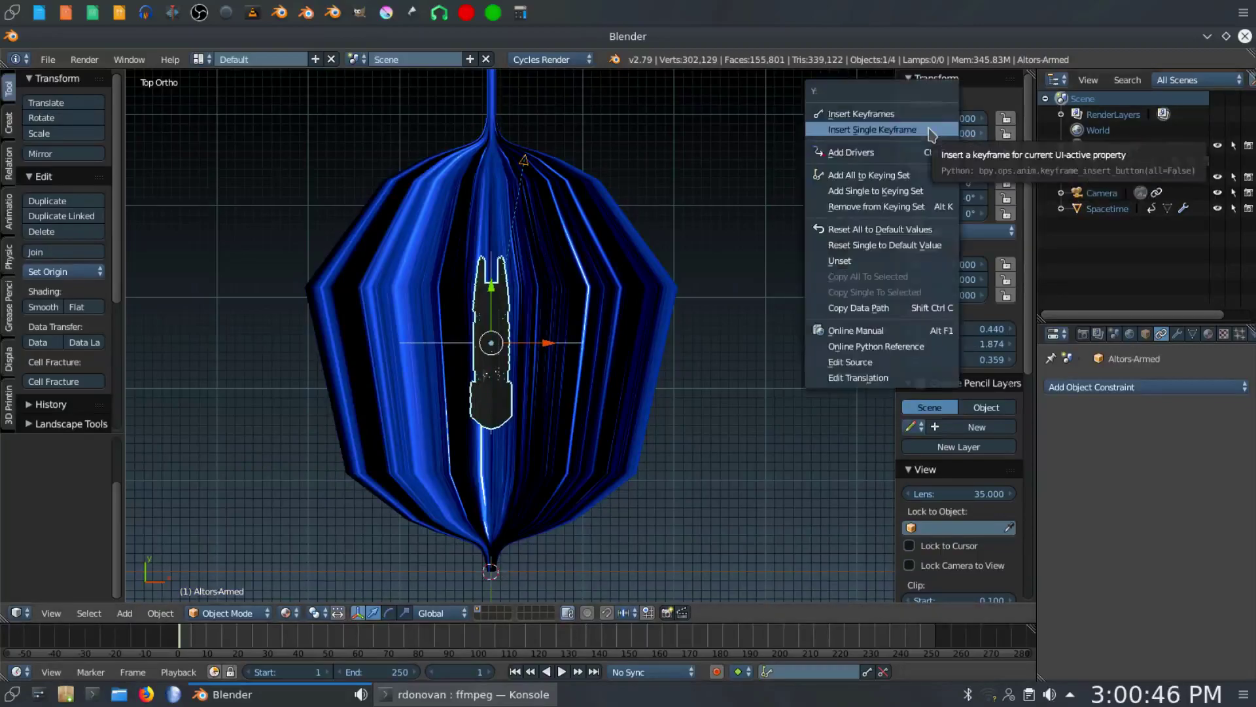
click(929, 130)
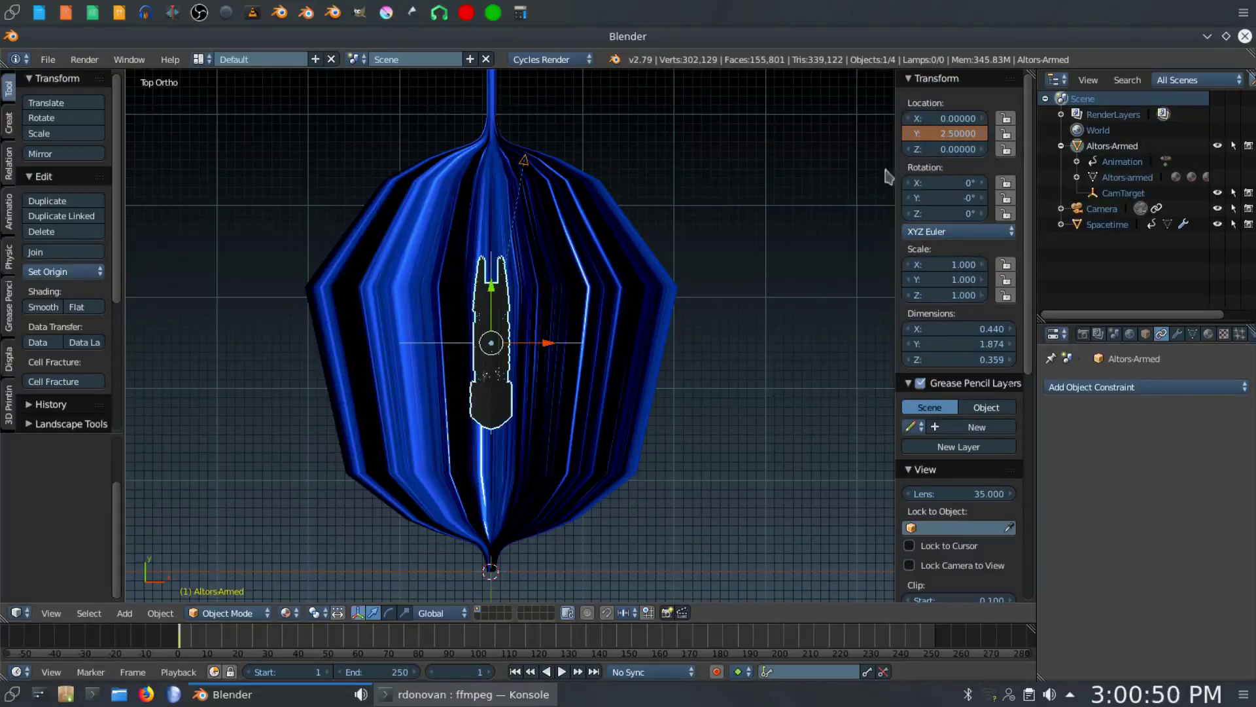
Step: Insert single keyframes at frame 1 on the Camera's X location and Z location
click(1092, 209)
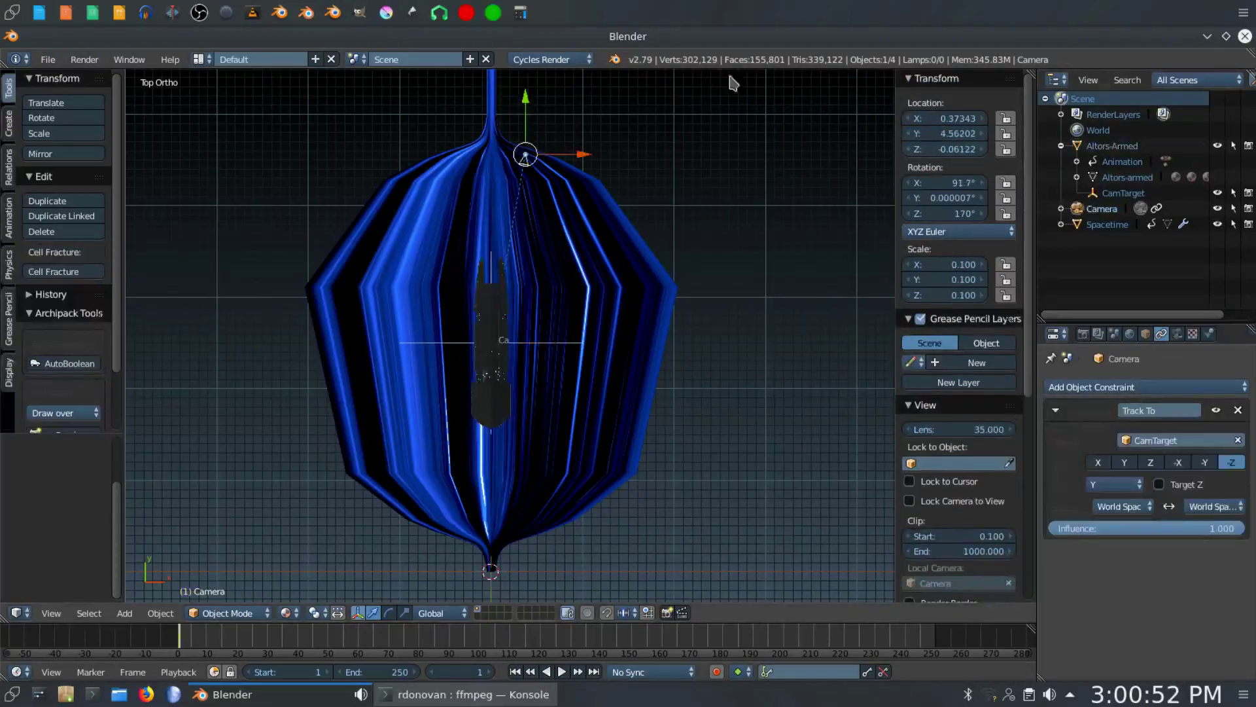
right_click(933, 122)
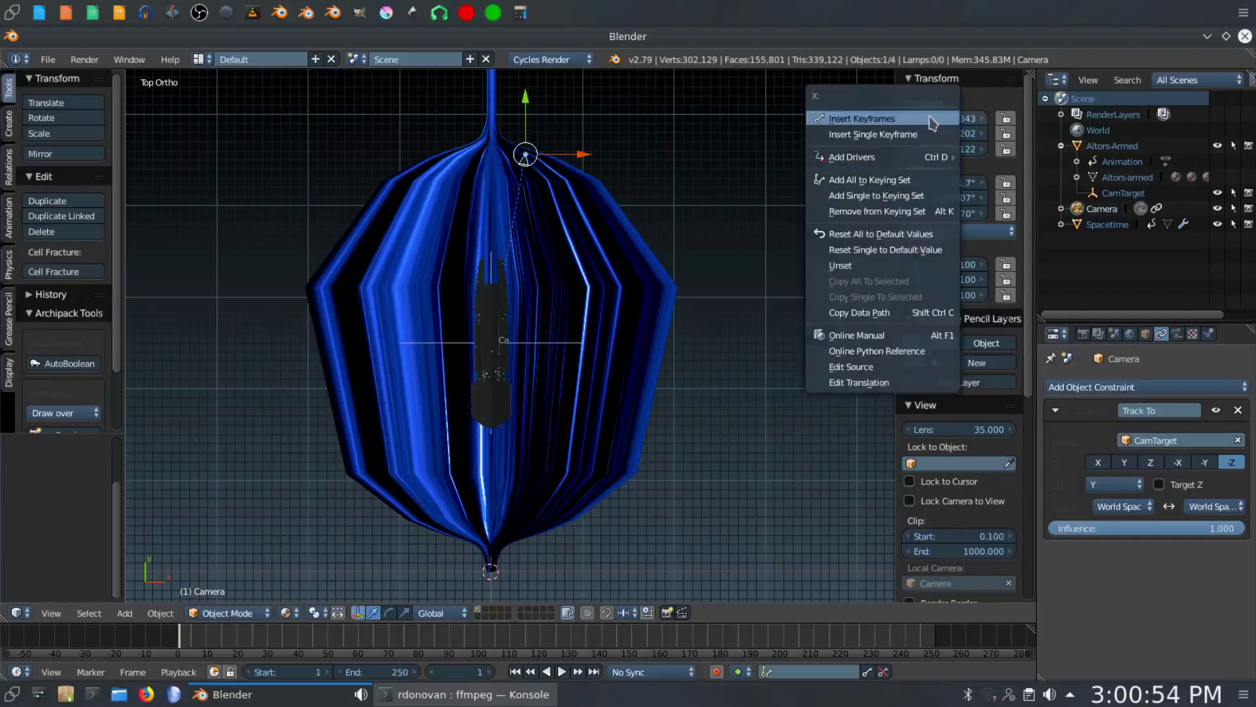
click(928, 133)
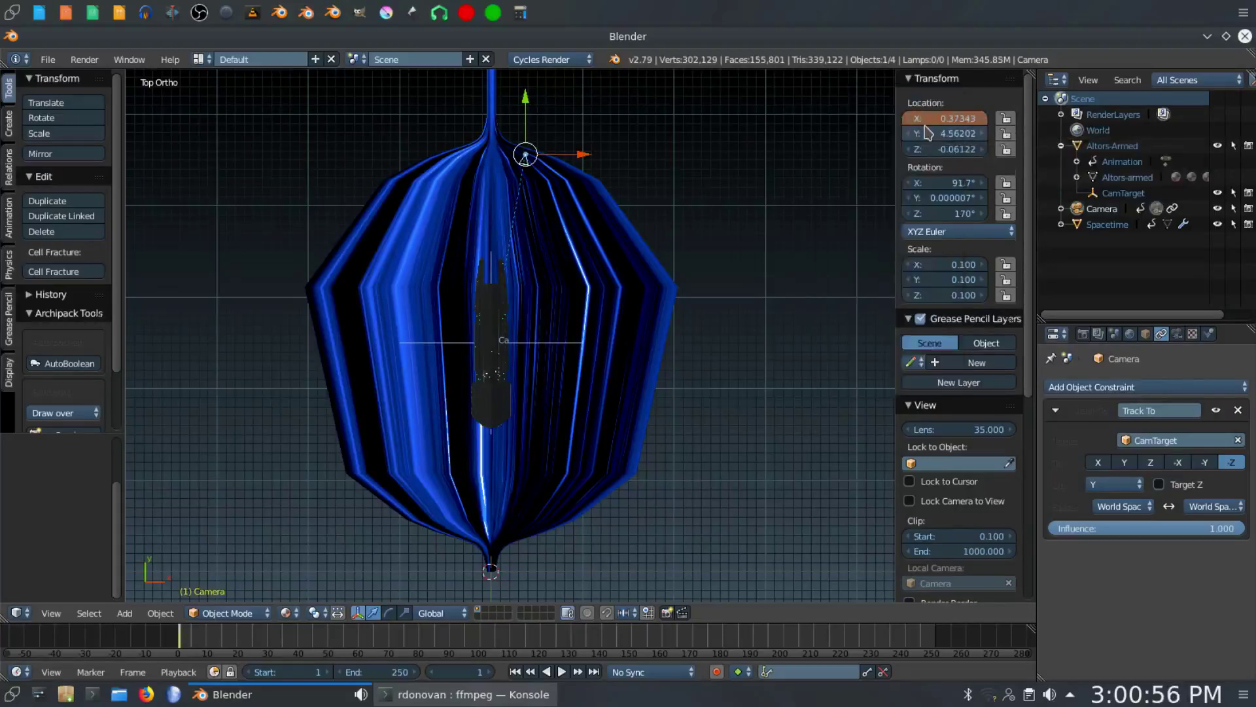
right_click(930, 149)
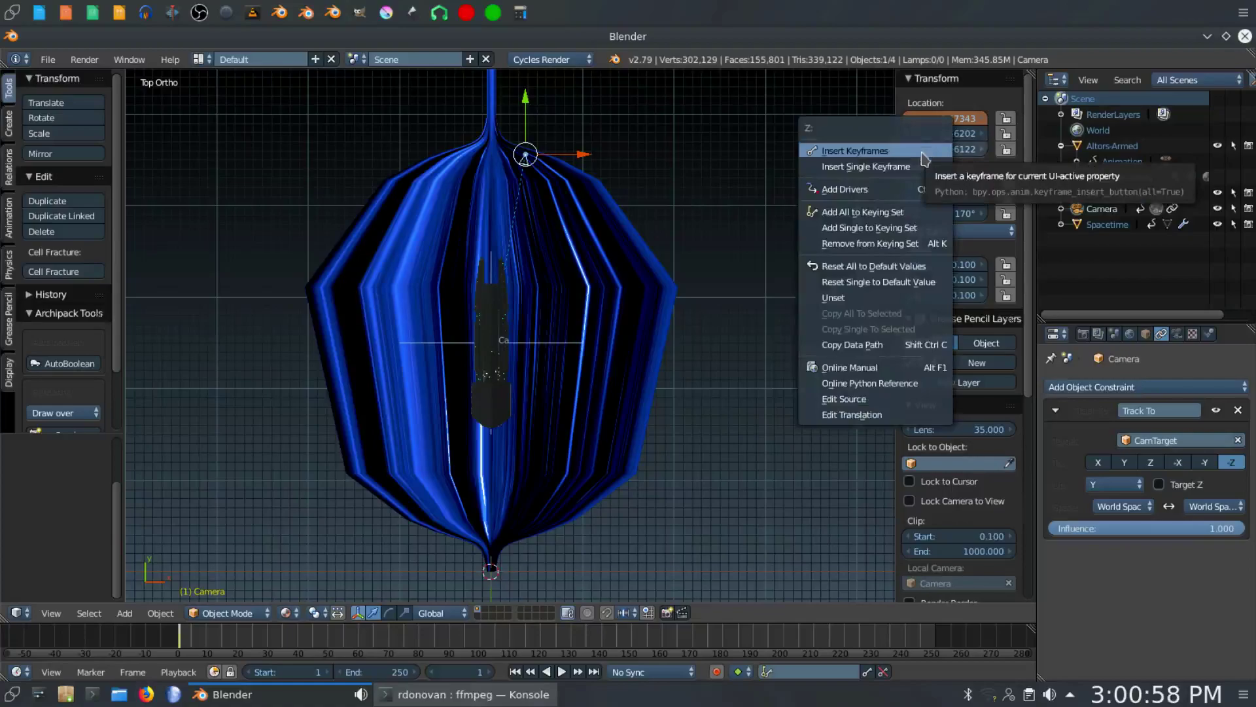
click(921, 172)
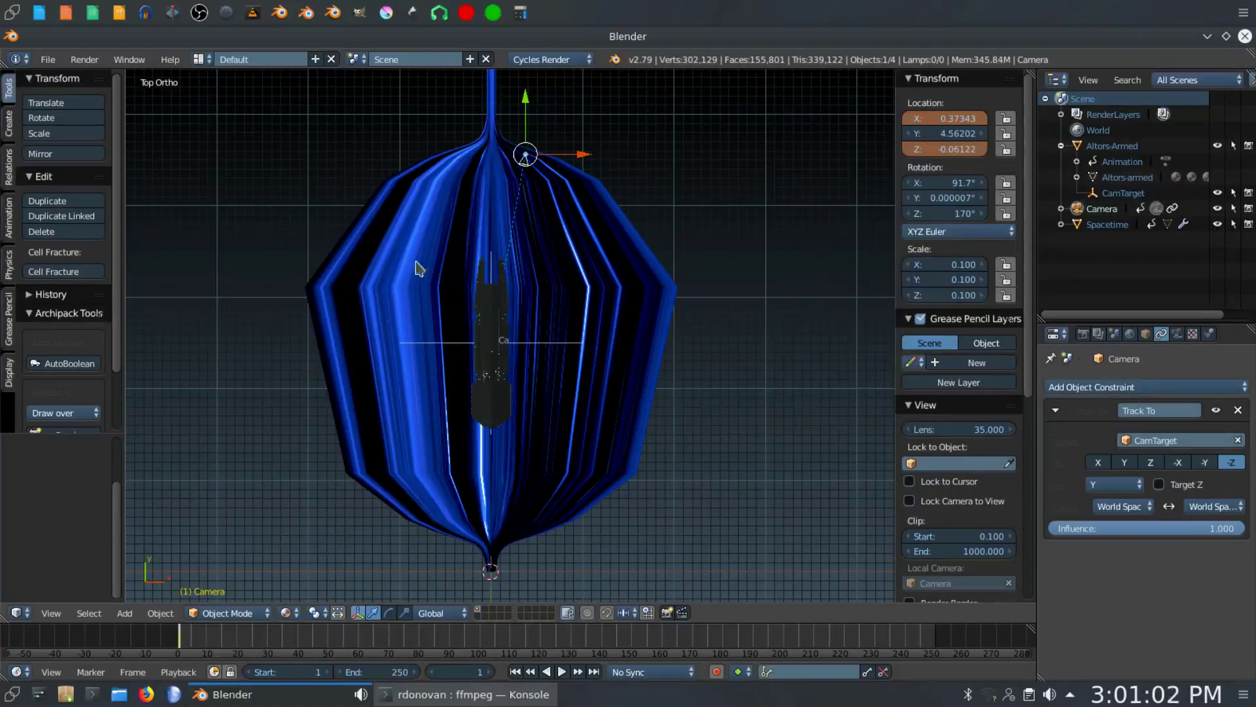
Step: Show the materials of Altors-Armed, select MainHull and look through the material slots
click(1112, 146)
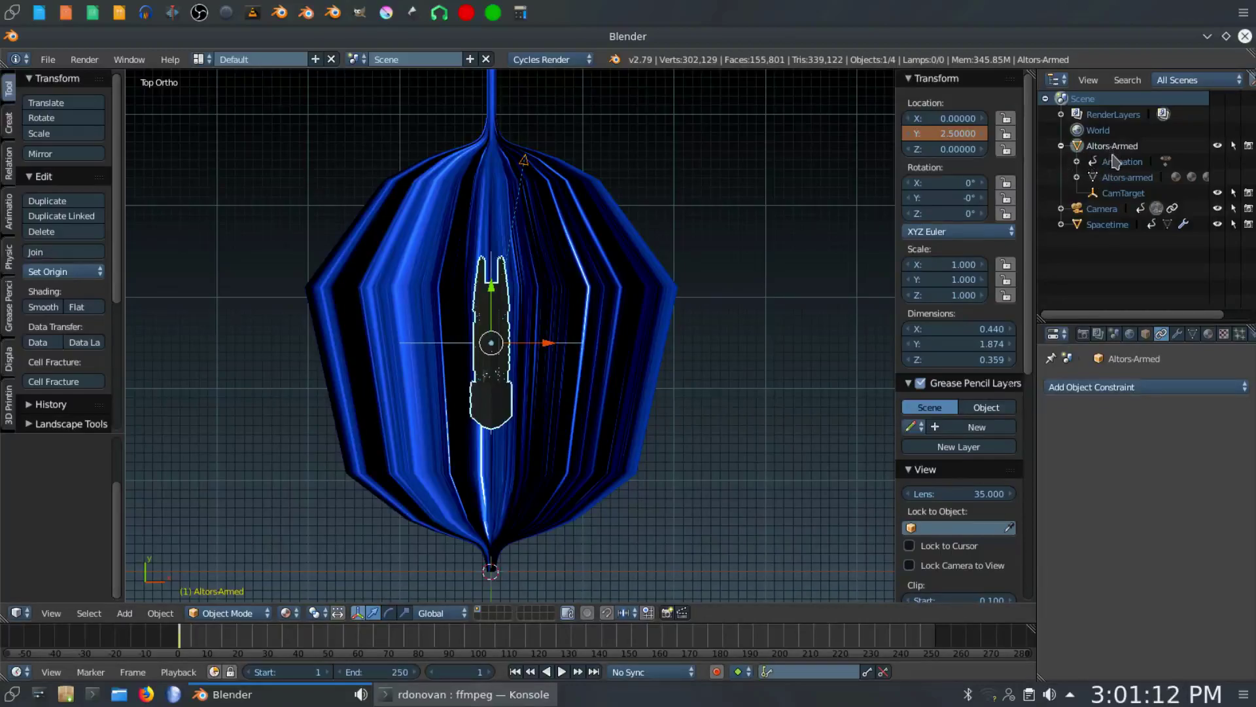
click(1208, 334)
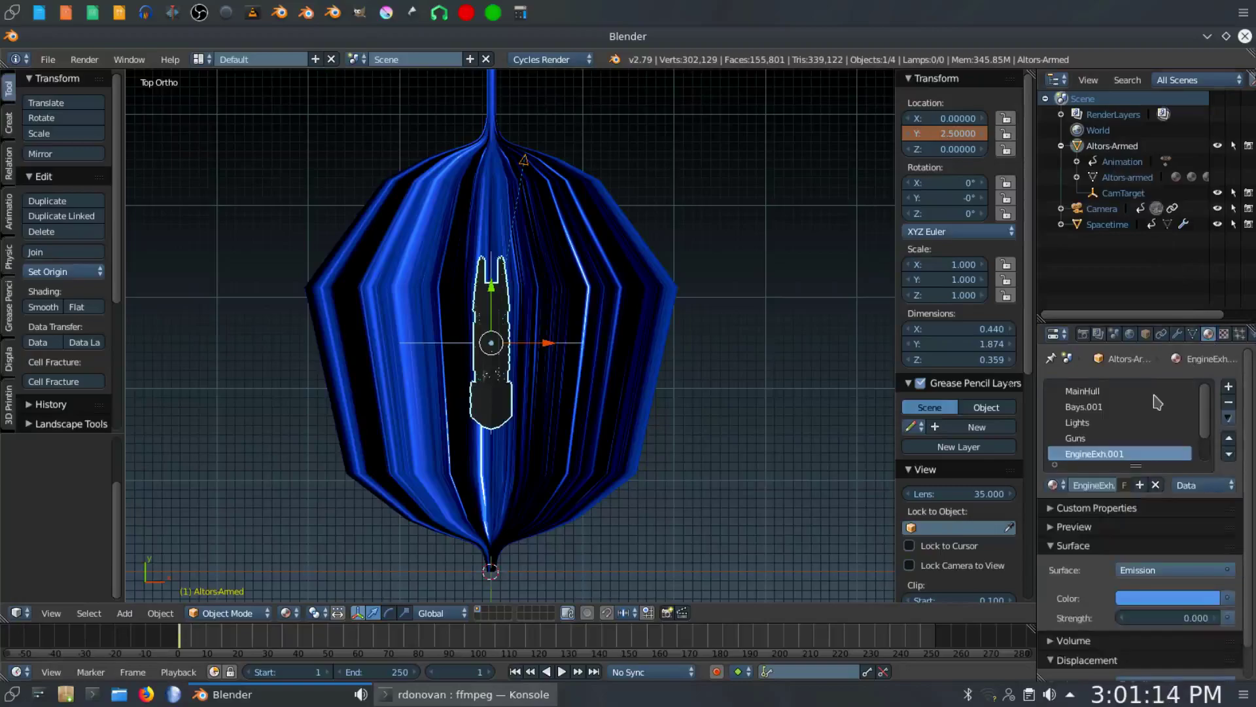
click(1106, 392)
scroll(1124, 419, down, 1)
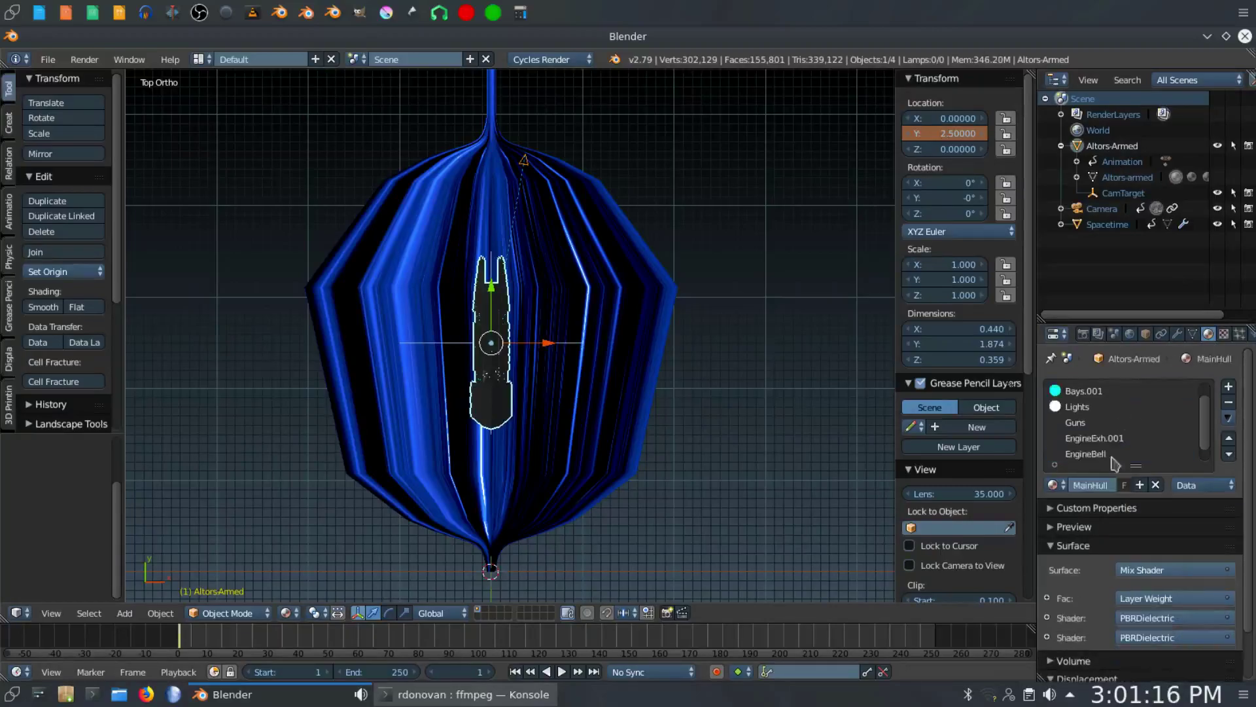
scroll(1174, 592, down, 2)
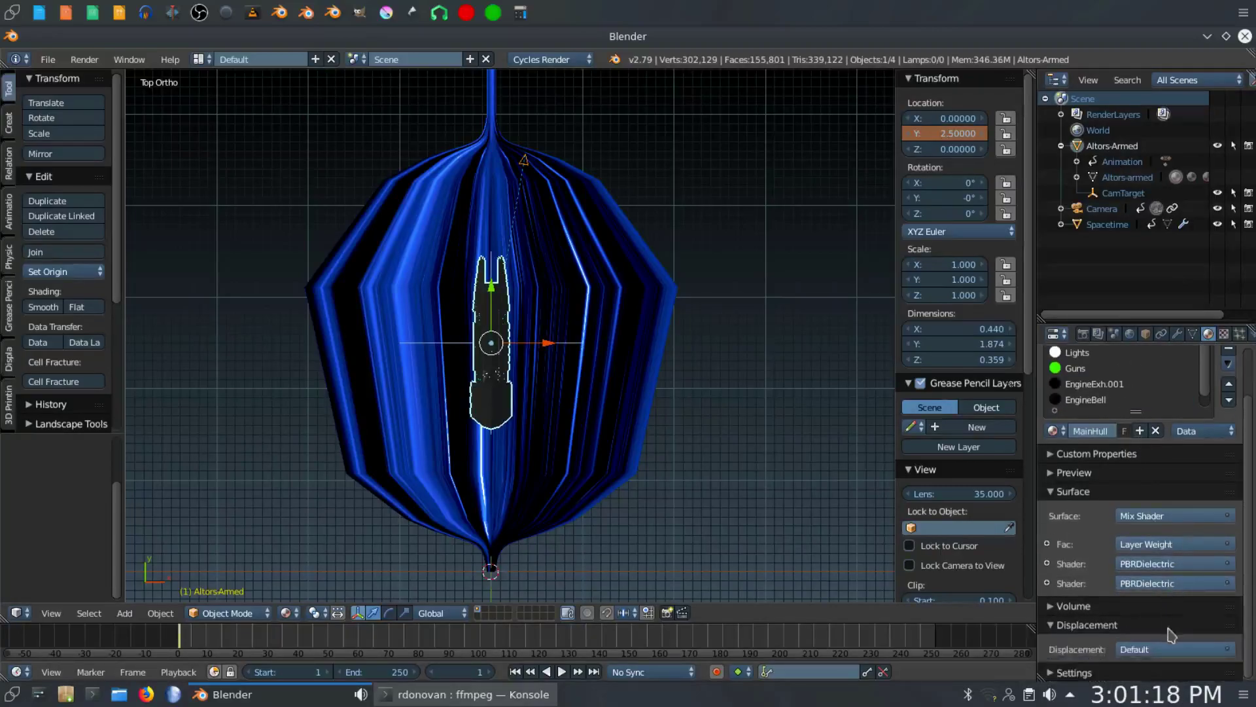
scroll(1178, 621, up, 2)
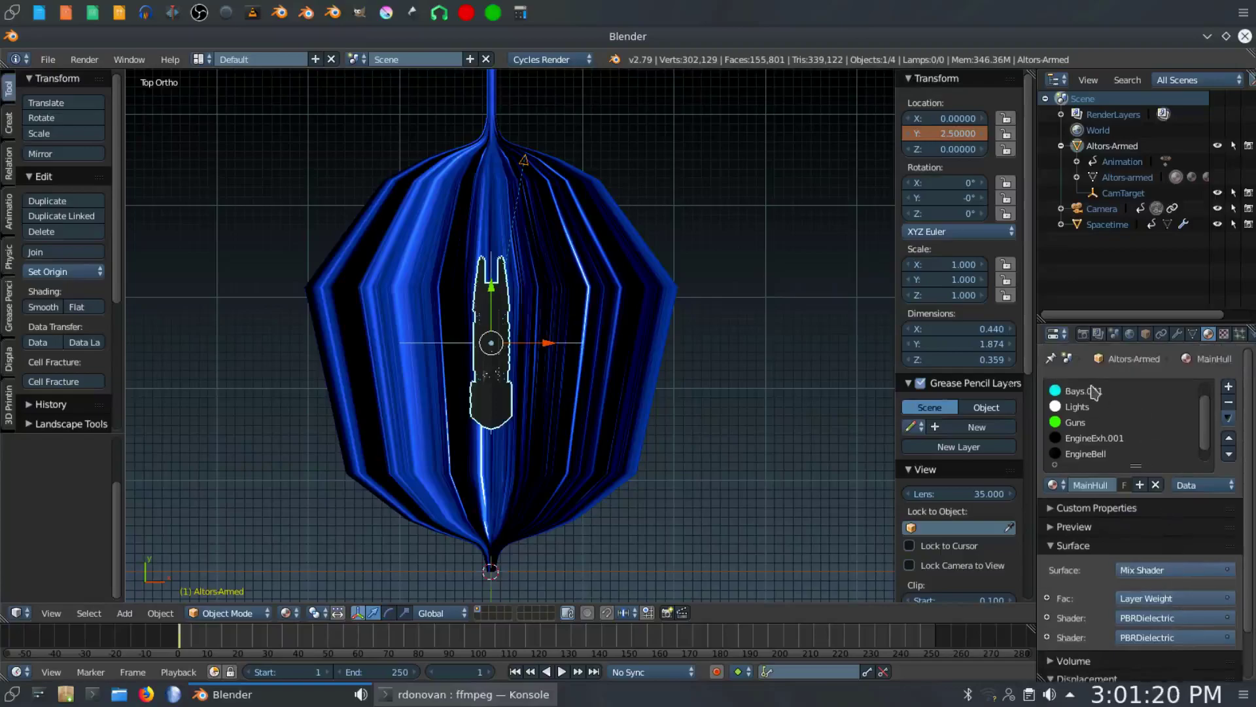
scroll(1151, 416, up, 1)
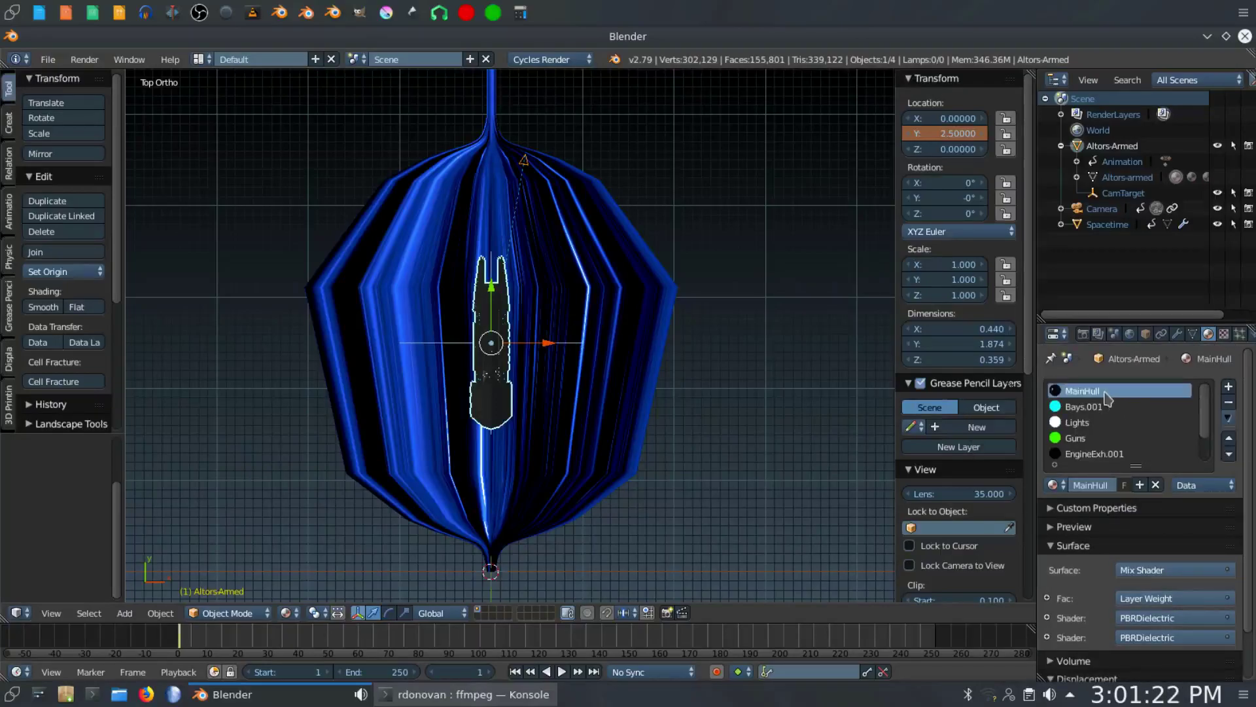
Step: Expand the MainHull material's Settings, collapse its Displacement section and check the viewport and pass index options
scroll(1125, 605, down, 2)
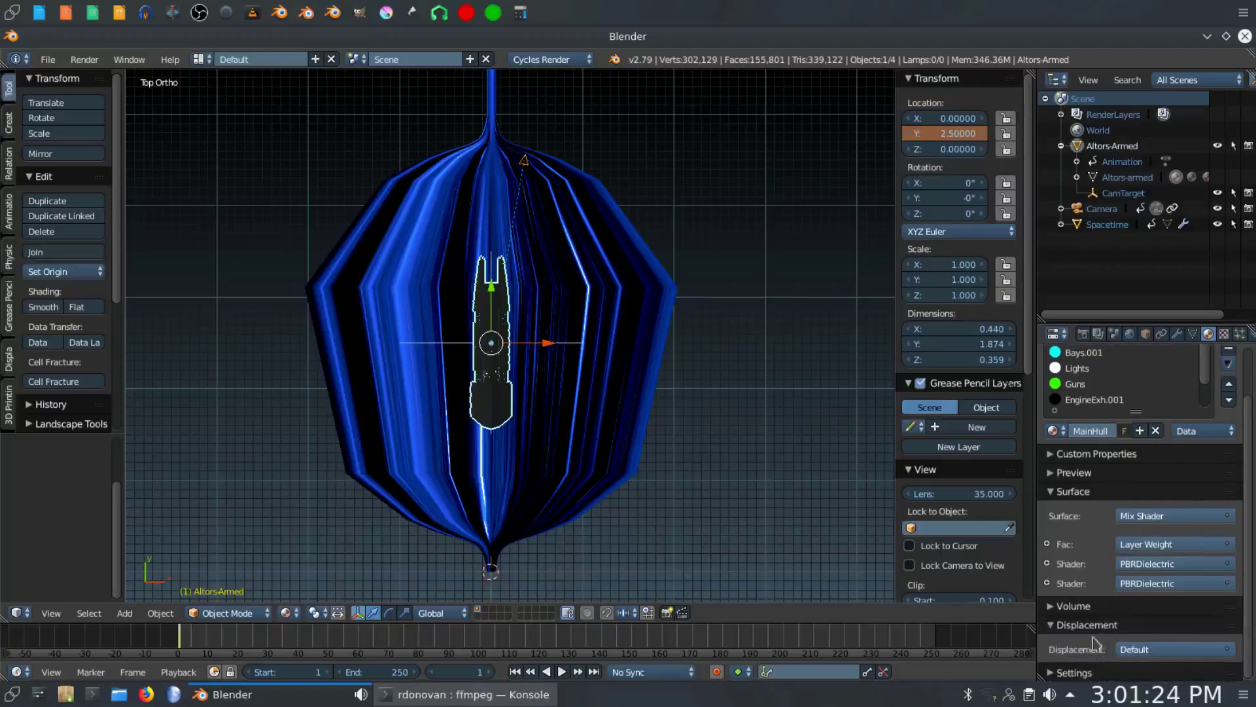
click(1066, 674)
scroll(1112, 654, down, 3)
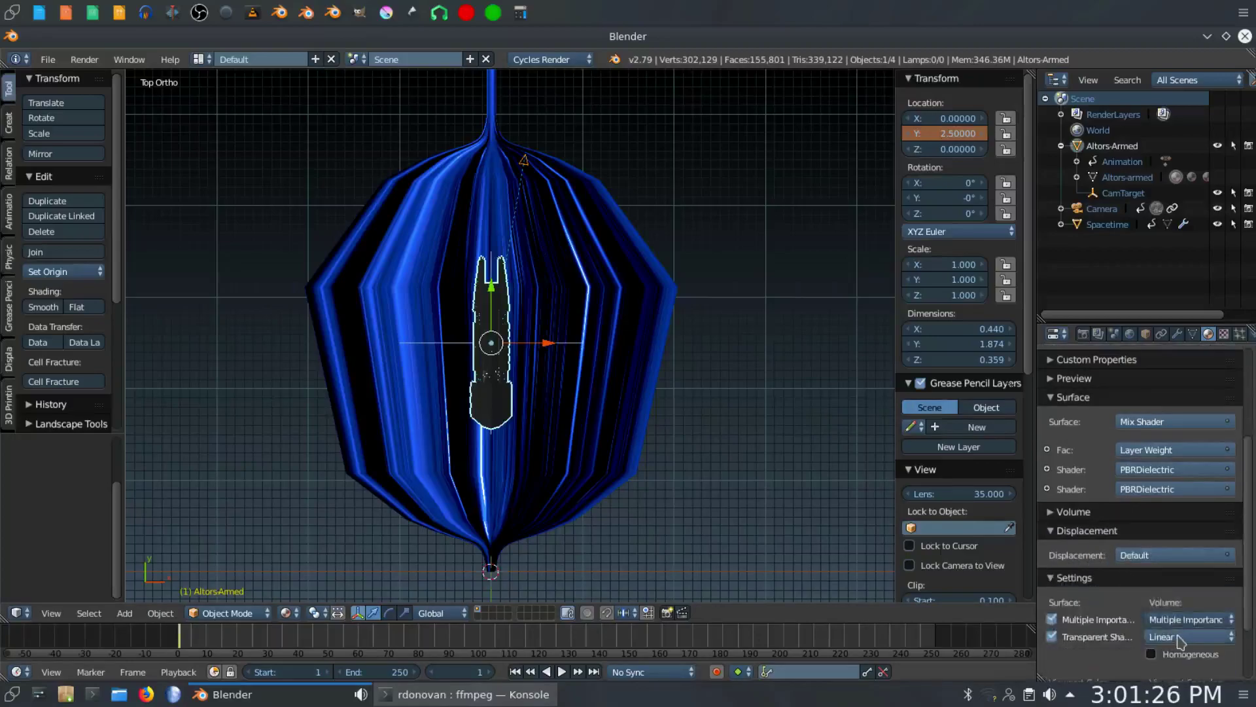
scroll(1106, 609, down, 2)
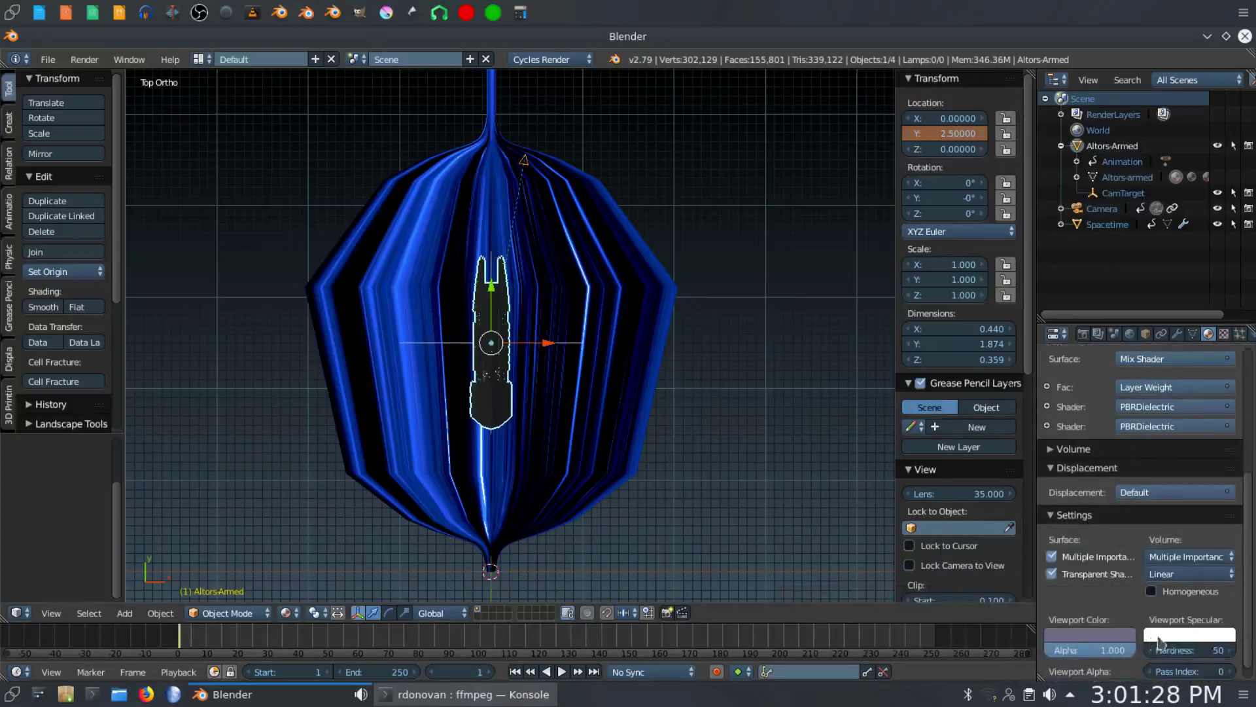
scroll(1165, 354, up, 5)
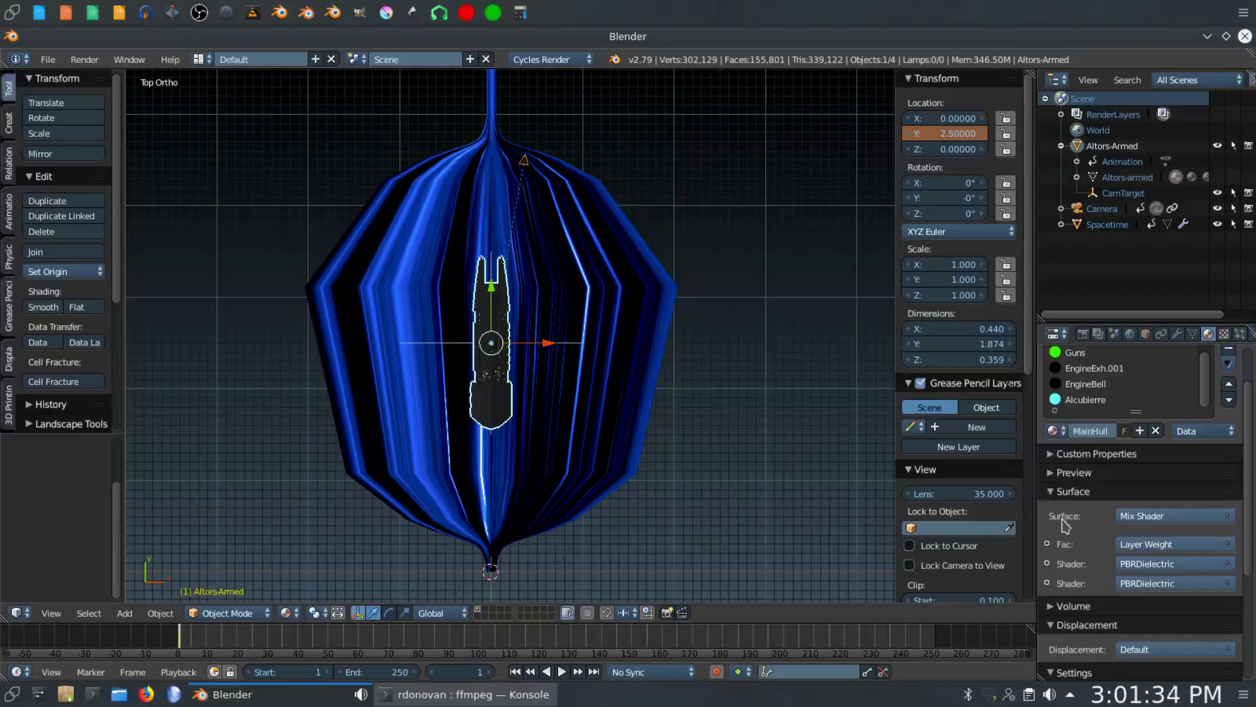
scroll(1051, 494, down, 5)
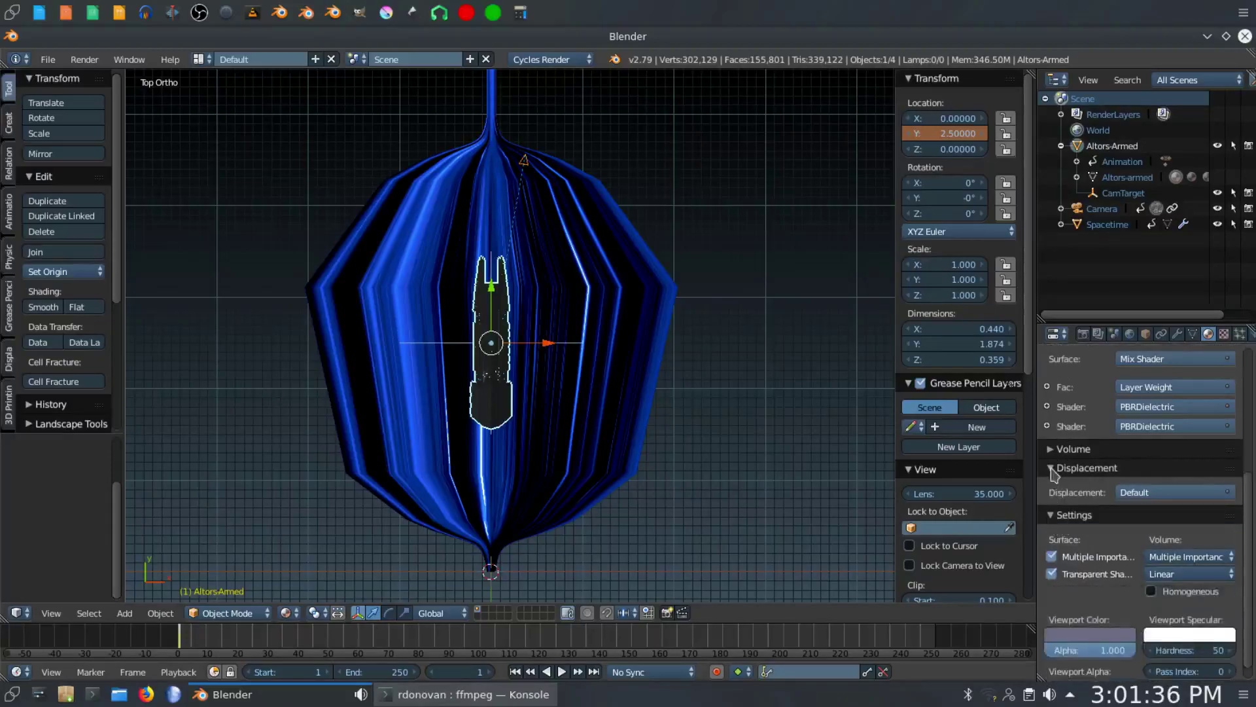
click(1052, 469)
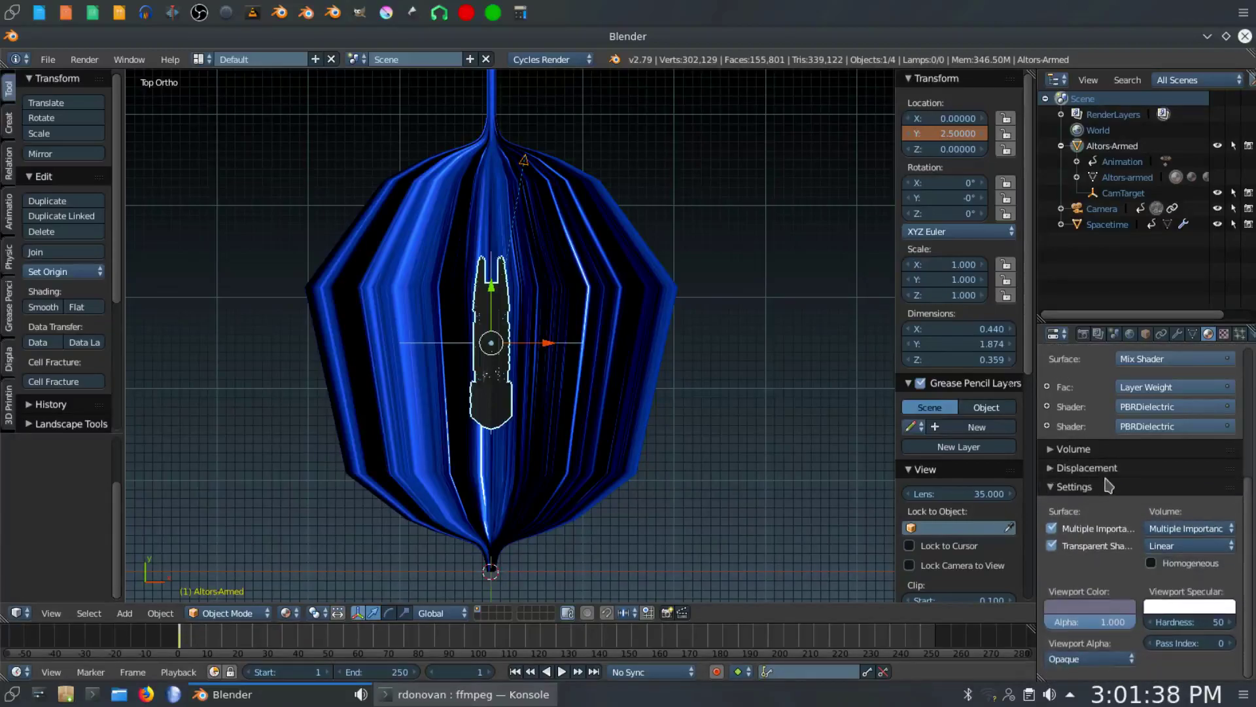
scroll(1104, 458, up, 7)
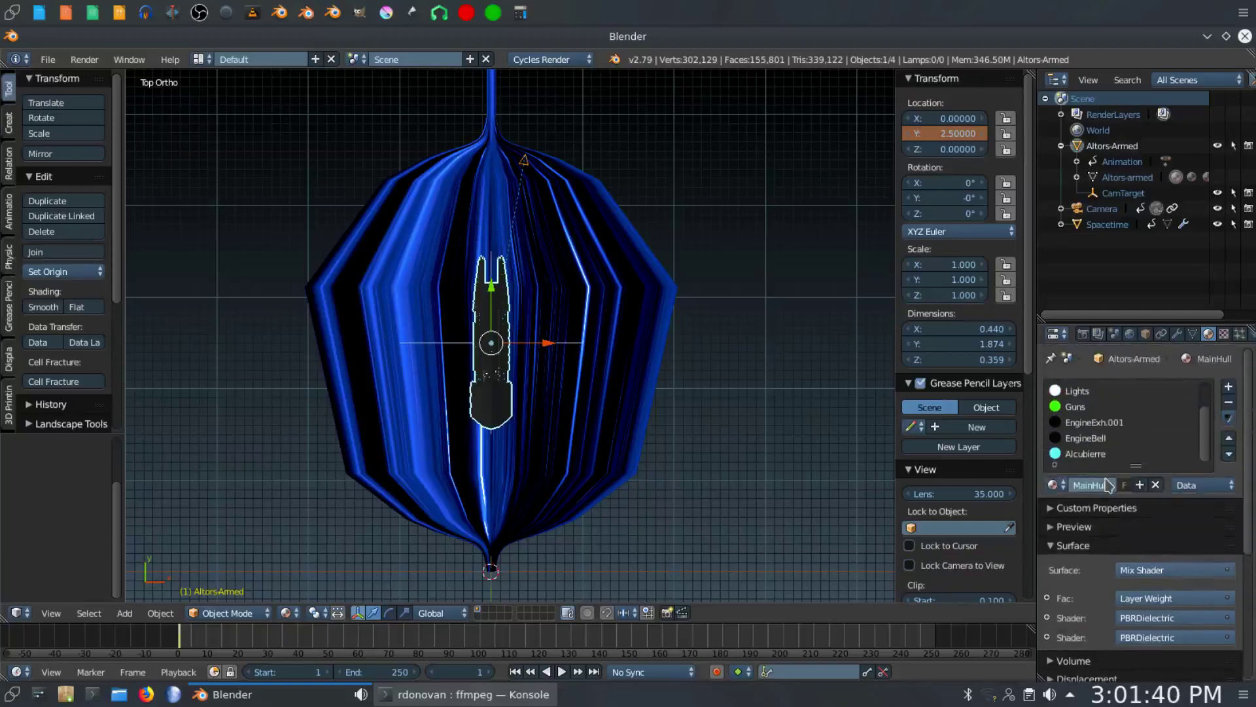
scroll(1101, 409, up, 2)
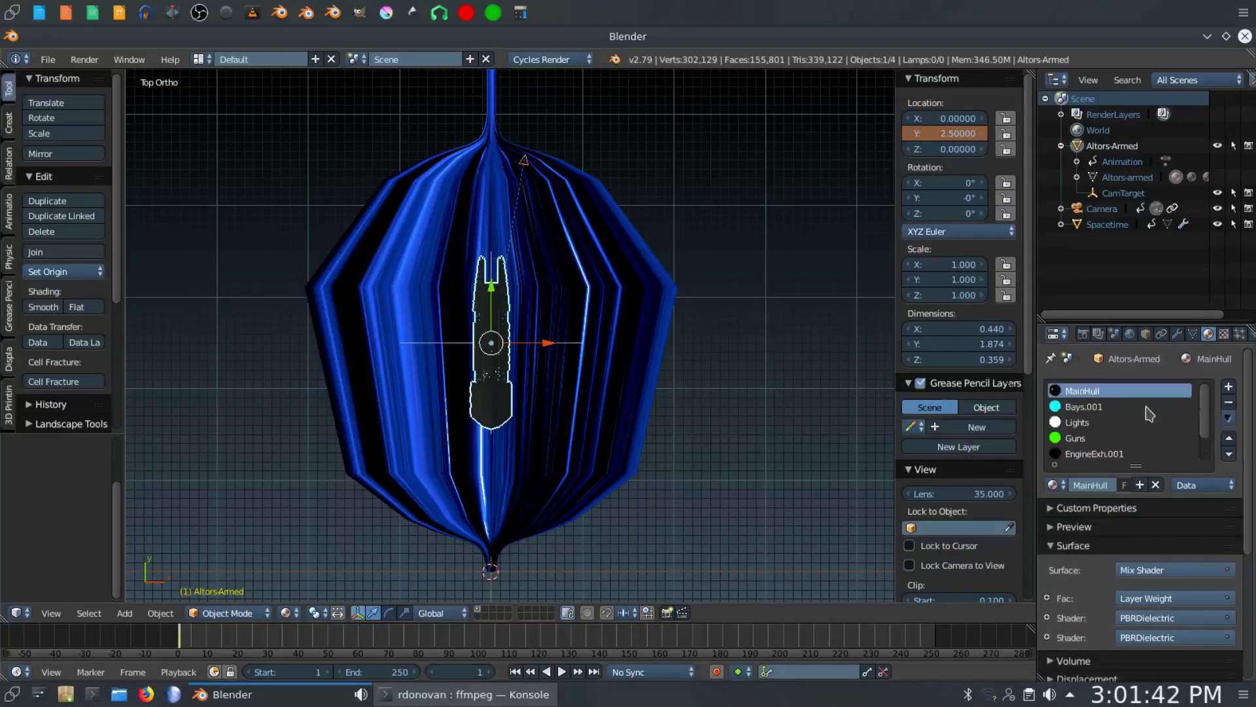
Step: Examine the emission surface and the material settings of Bays.001 and Lights, including their pass index
click(1102, 408)
scroll(1152, 592, down, 5)
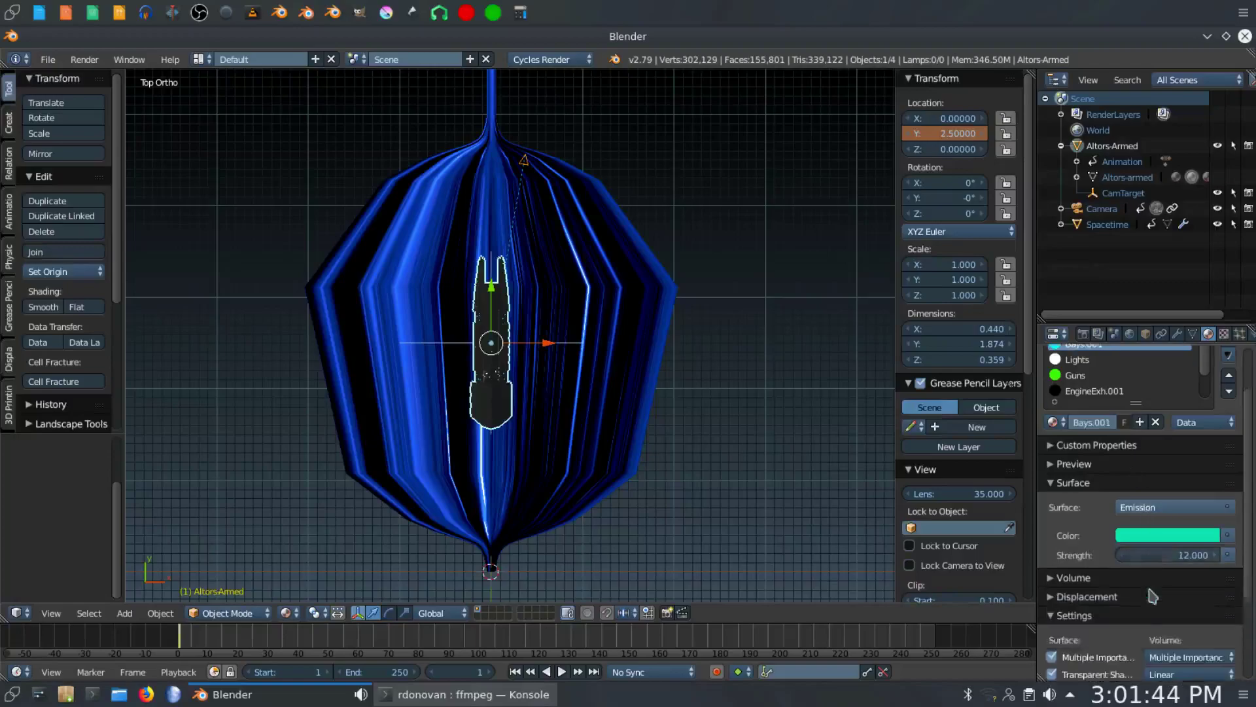
scroll(1152, 596, down, 1)
scroll(1152, 595, up, 7)
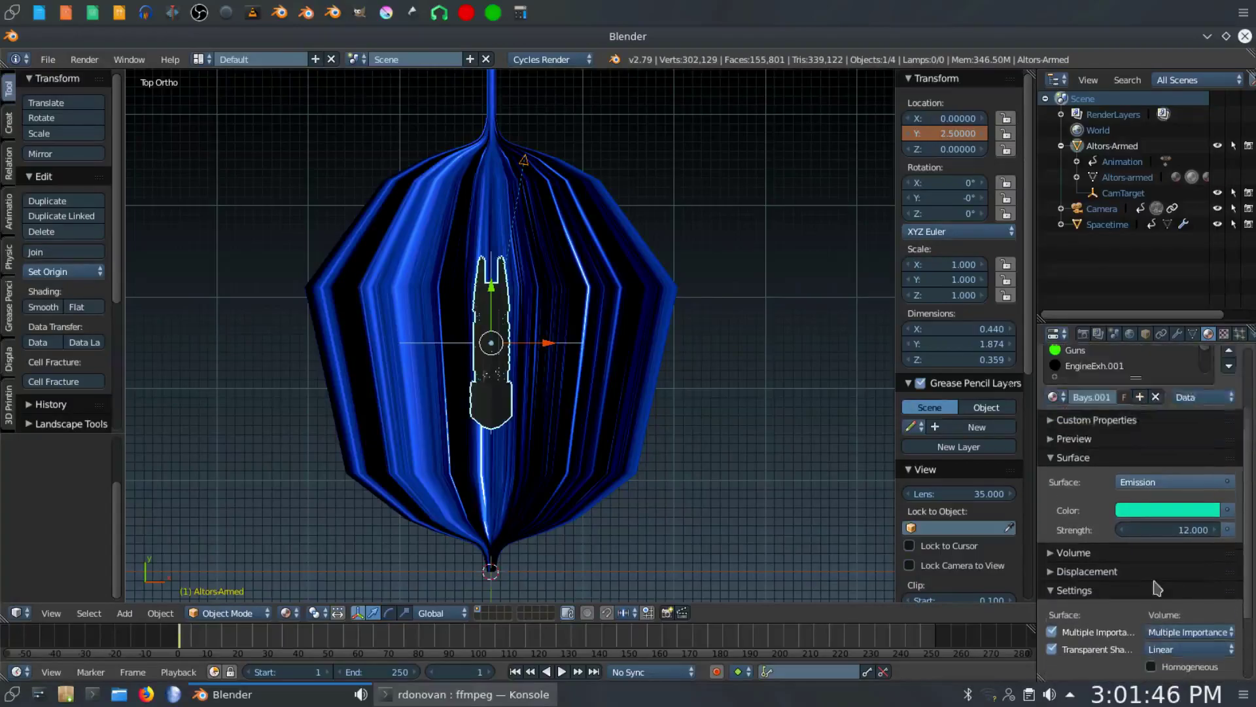
click(1086, 423)
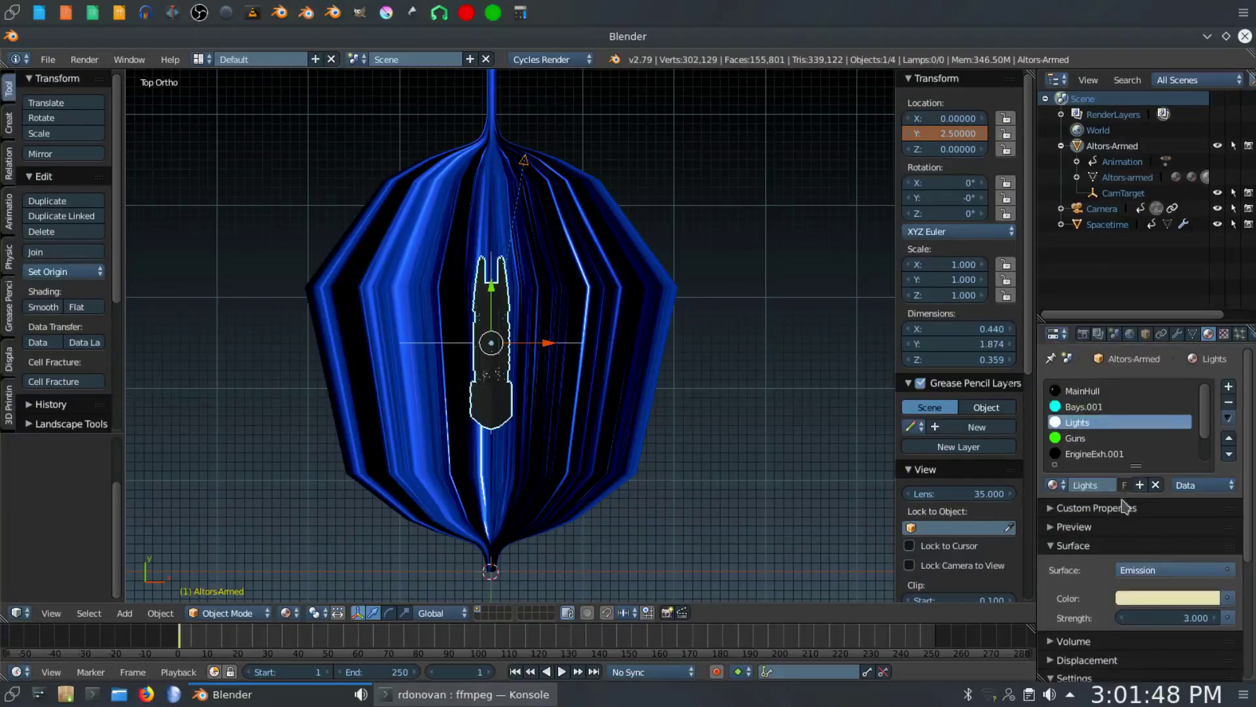
scroll(1167, 575, down, 6)
scroll(1167, 576, up, 4)
scroll(1166, 576, up, 2)
Step: Examine the emission surface and the pass index settings of the Guns and EngineExh.001 materials
click(1106, 439)
scroll(1135, 556, down, 2)
scroll(1134, 556, down, 2)
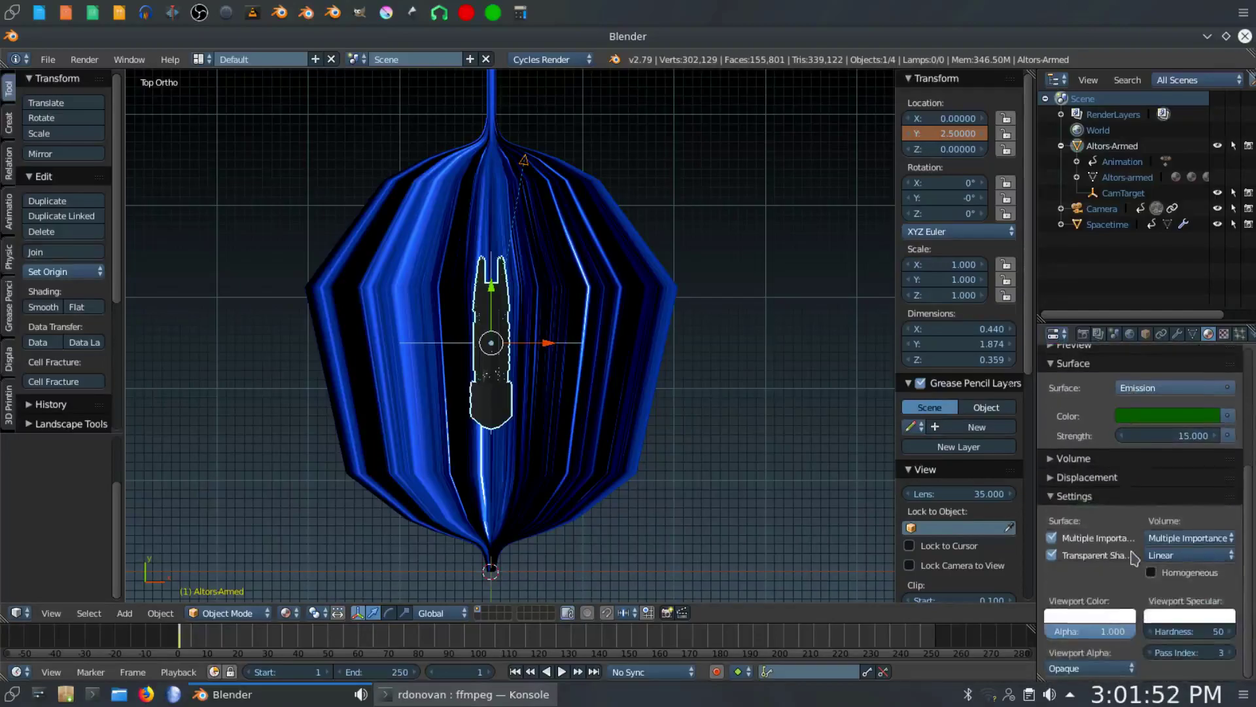
scroll(1134, 556, up, 5)
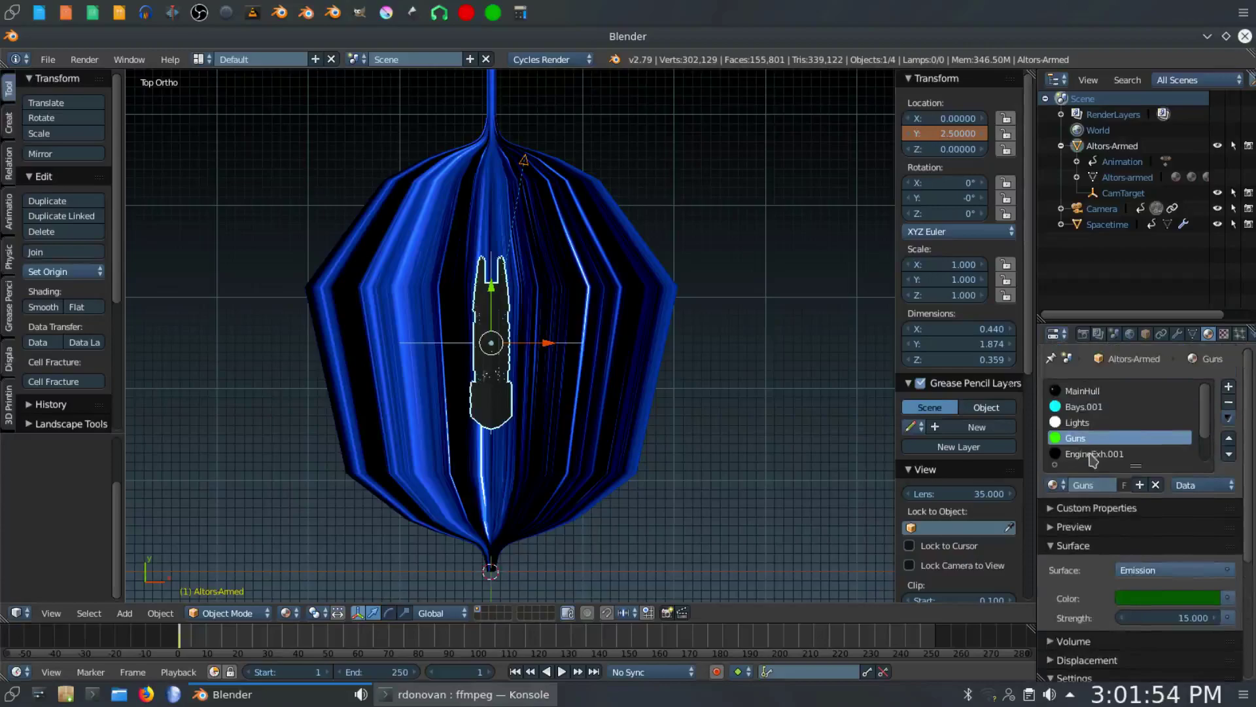
click(1093, 455)
scroll(1142, 534, down, 5)
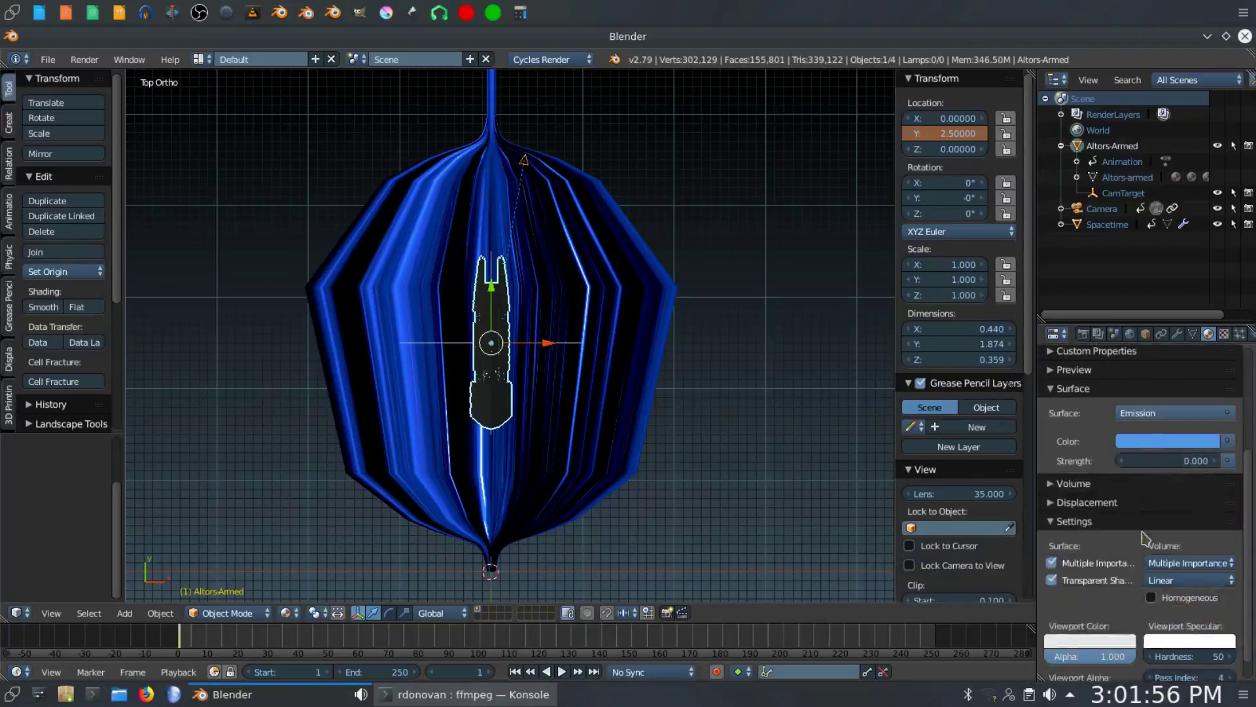
scroll(1145, 538, down, 1)
scroll(1148, 563, up, 6)
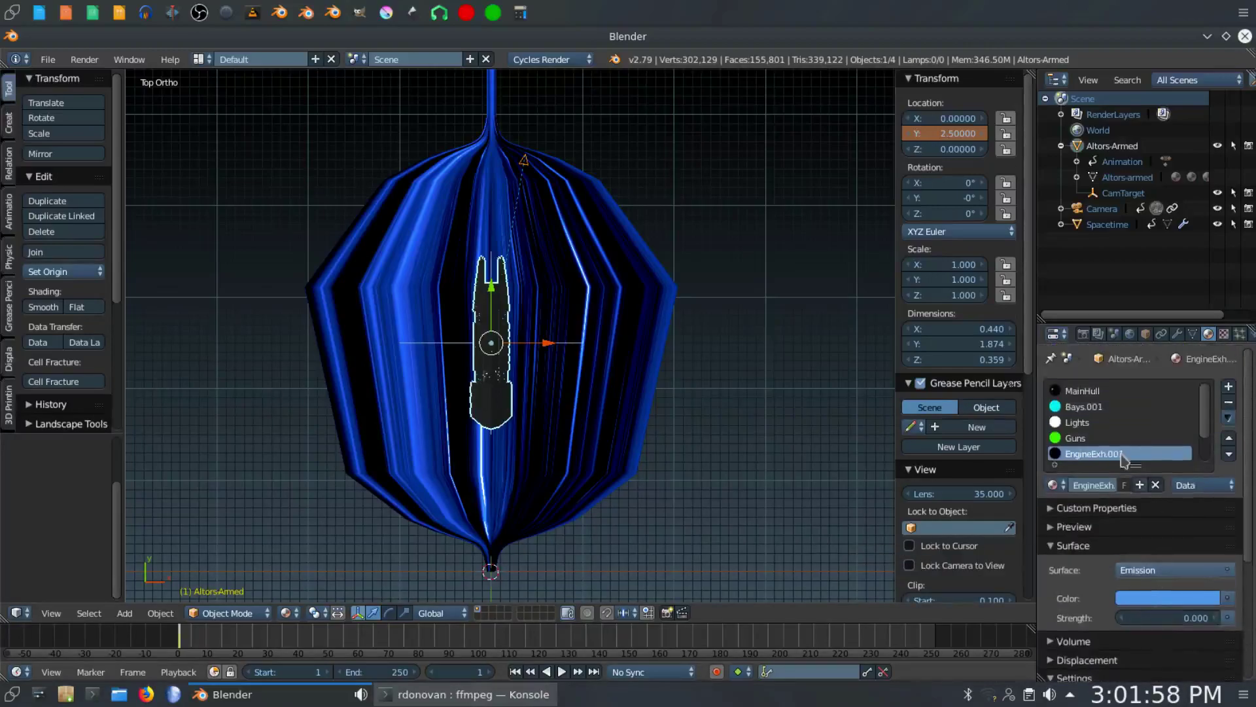
scroll(1207, 422, down, 2)
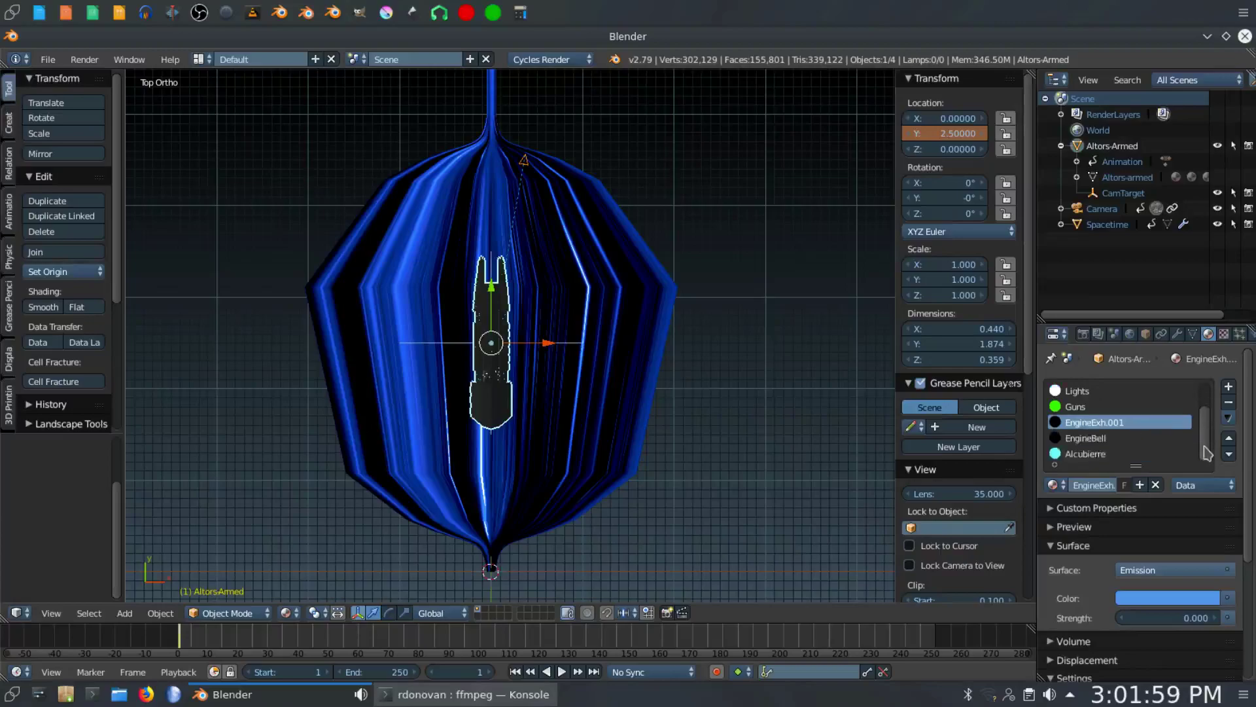
Step: Examine the surface and pass index settings of the EngineBell and Alcubierre materials
click(1094, 438)
scroll(1113, 497, down, 6)
scroll(1118, 503, up, 6)
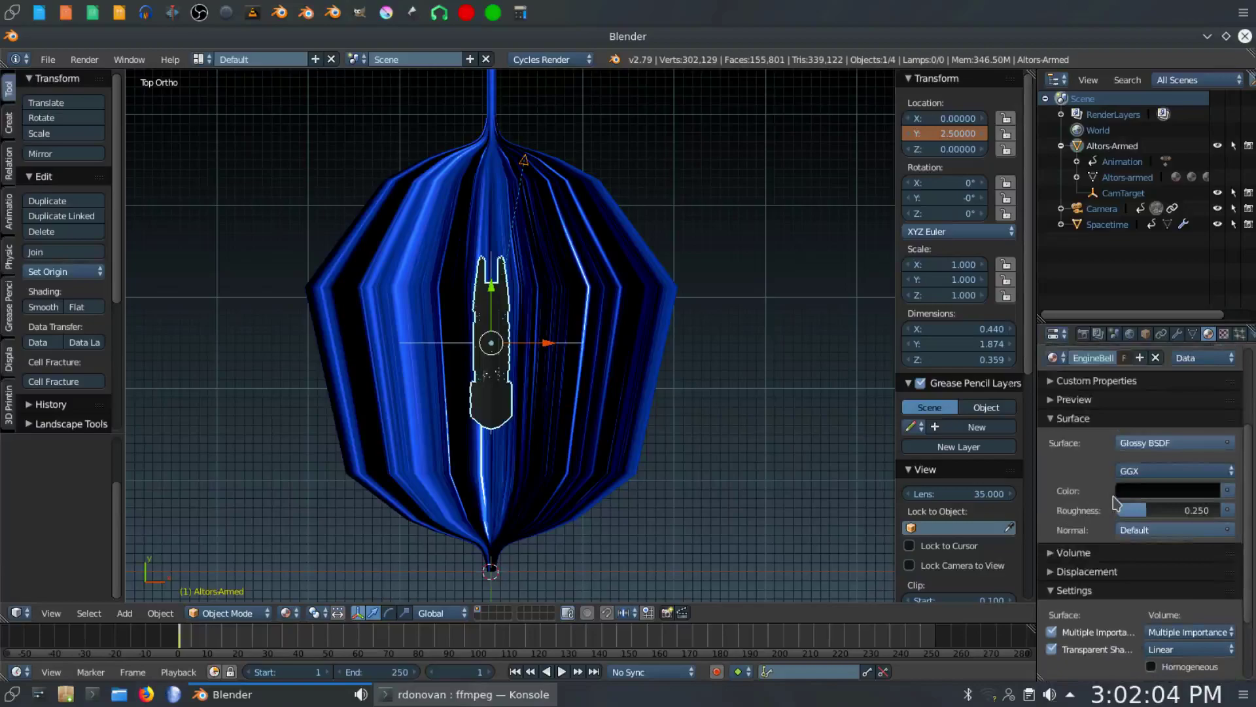
click(1087, 451)
scroll(1117, 473, down, 5)
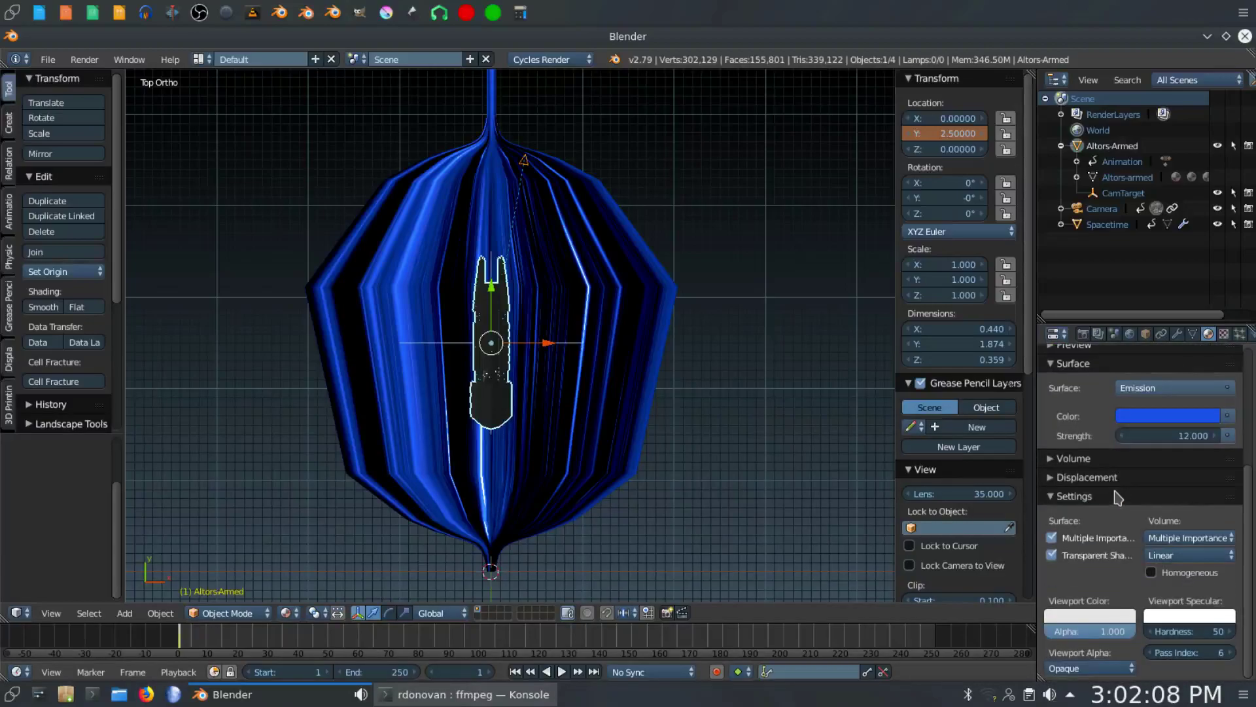
scroll(1118, 497, up, 5)
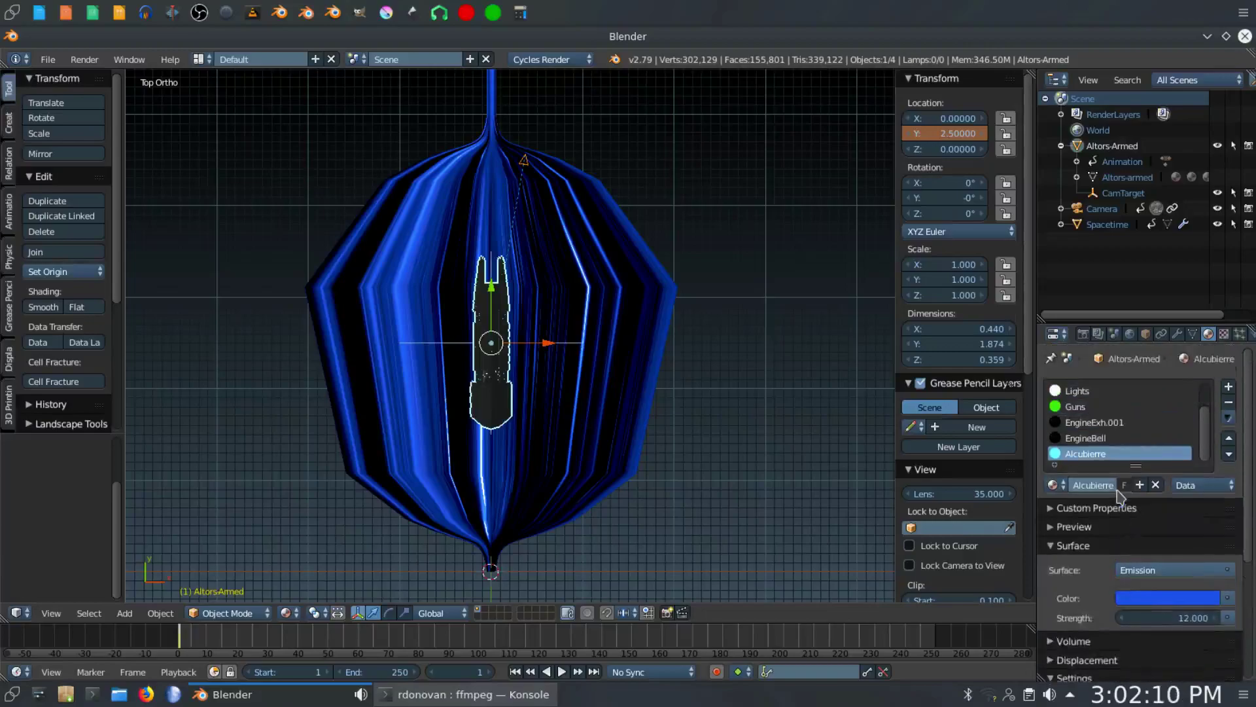
Step: Select the Spacetime object and set the pass index of its Spacetime material to 7
click(1097, 226)
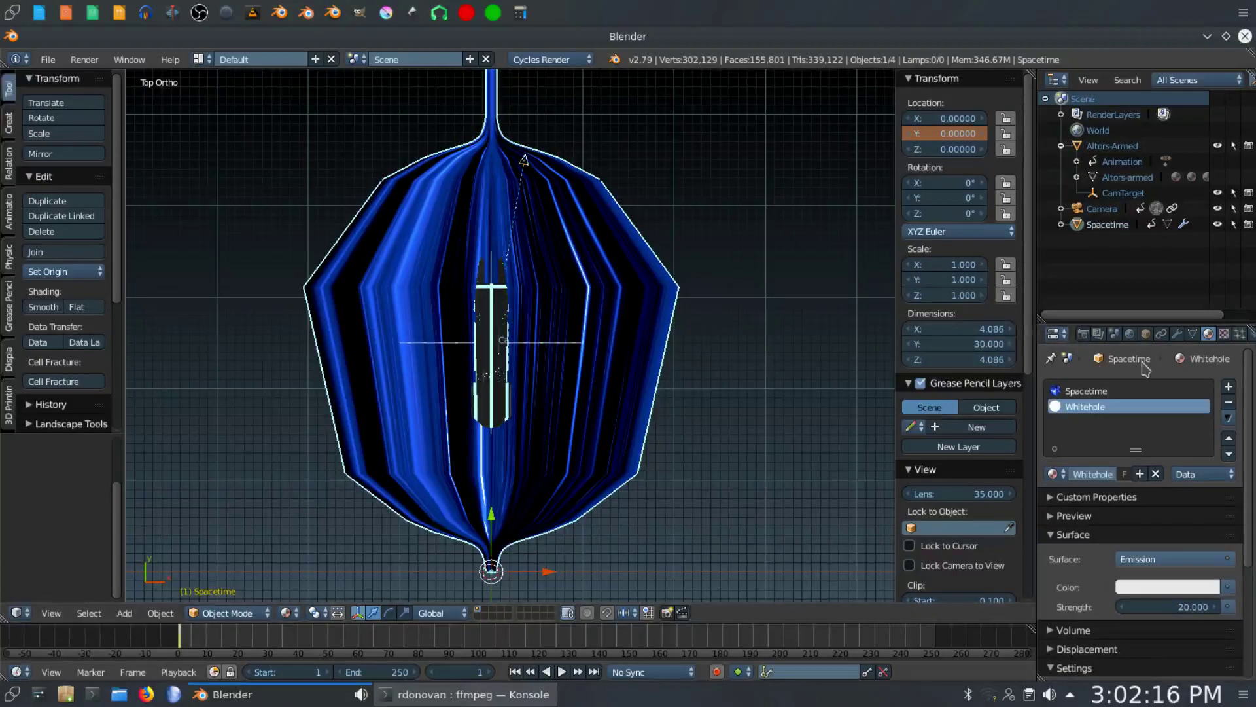
click(1099, 392)
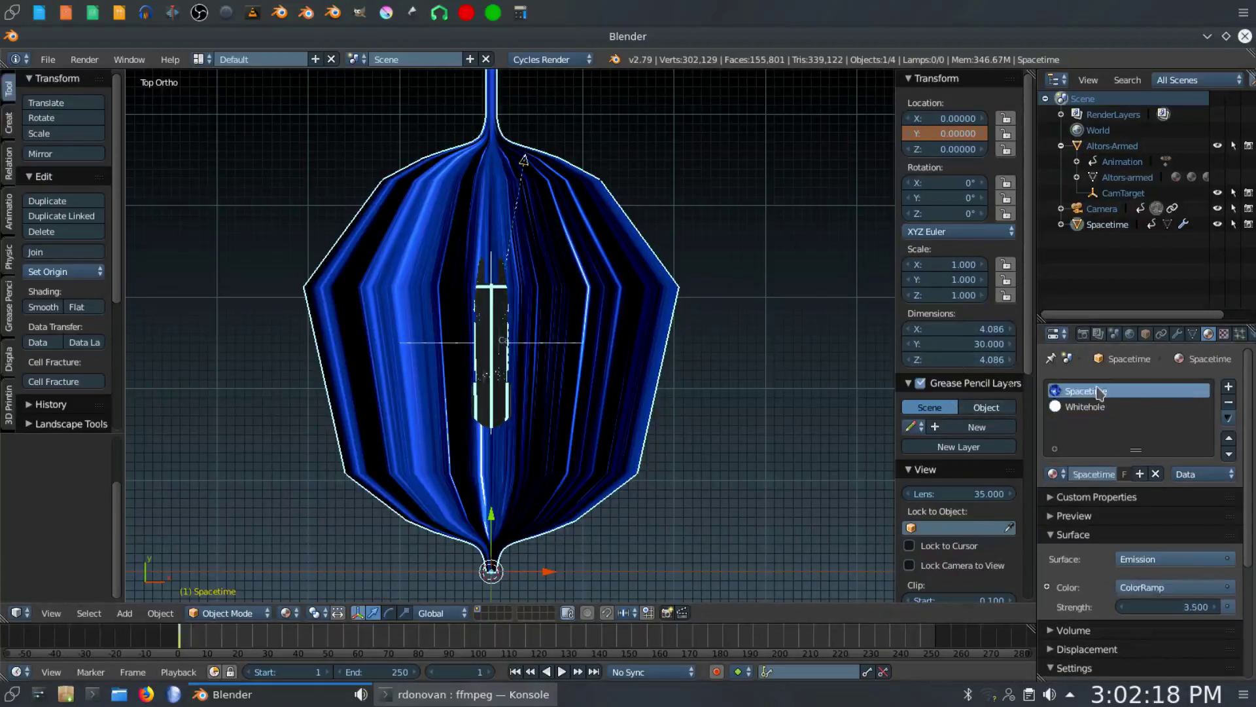
scroll(1121, 527, down, 3)
scroll(1121, 527, down, 2)
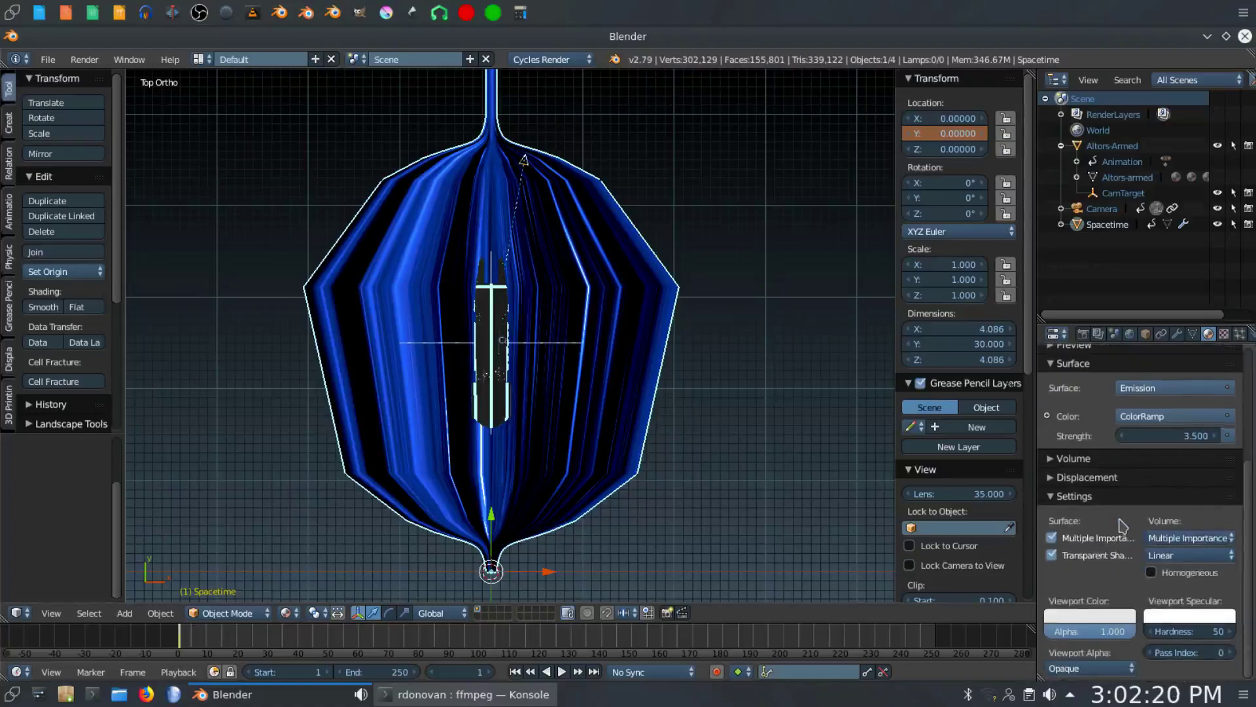
click(1191, 651)
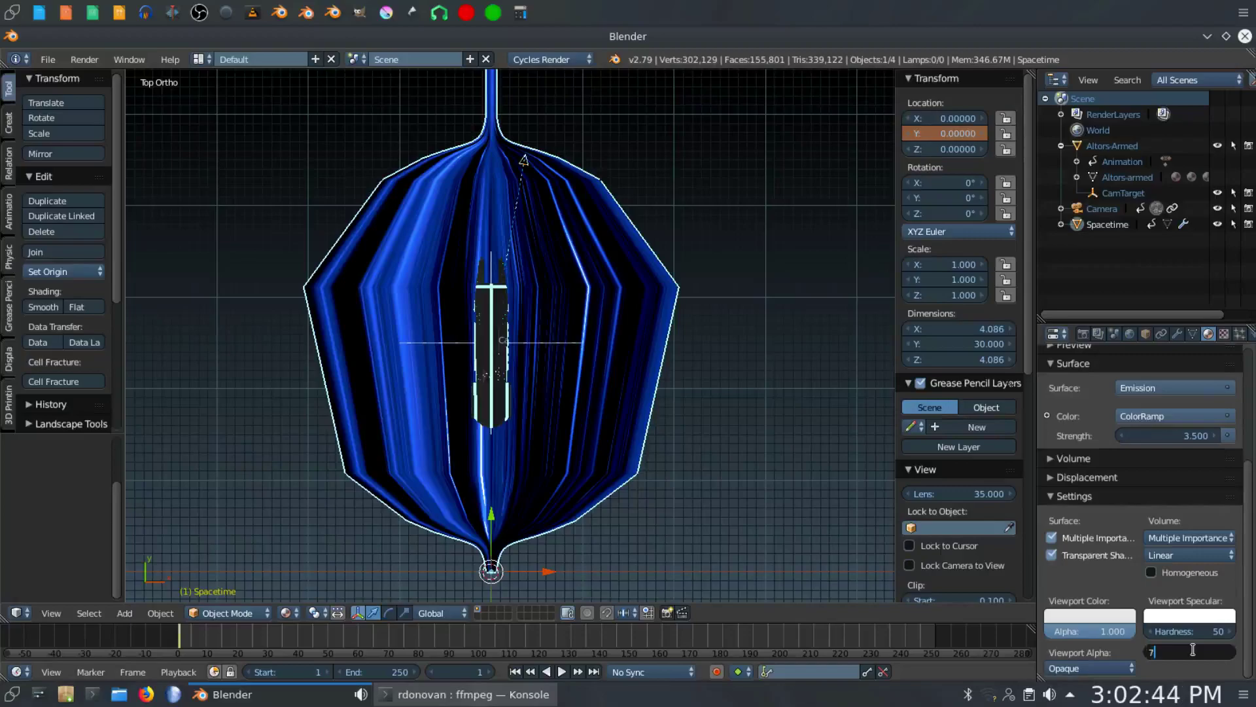
key(Return)
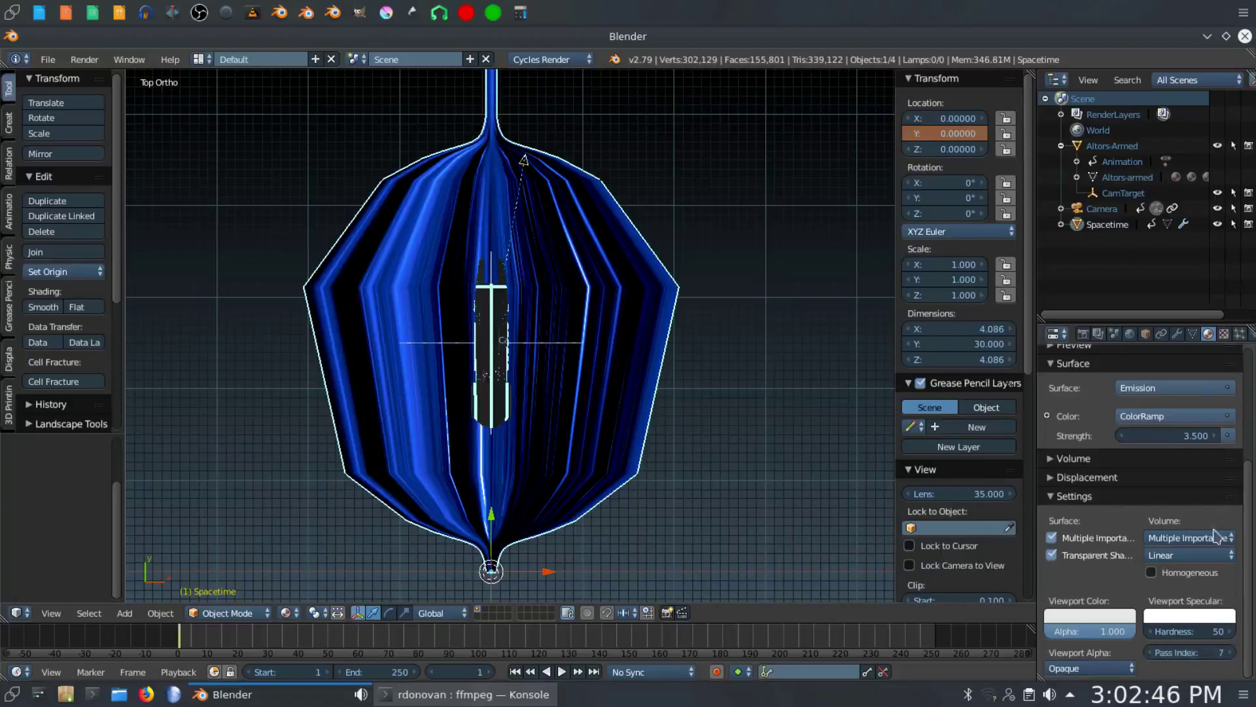
Step: Set the pass index of the Spacetime object's Whitehole material to 8
scroll(1210, 461, up, 2)
scroll(1175, 447, up, 4)
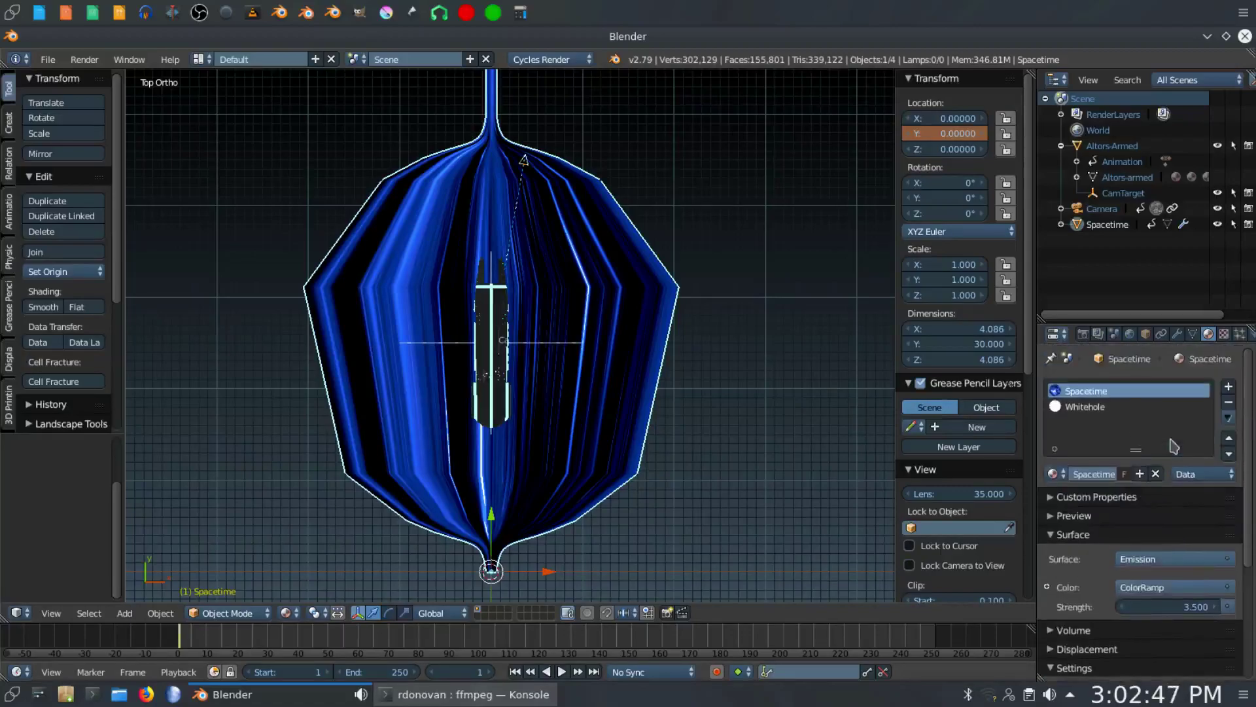
click(1103, 412)
scroll(1122, 550, down, 2)
scroll(1130, 589, down, 4)
click(1184, 651)
text(8)
key(Return)
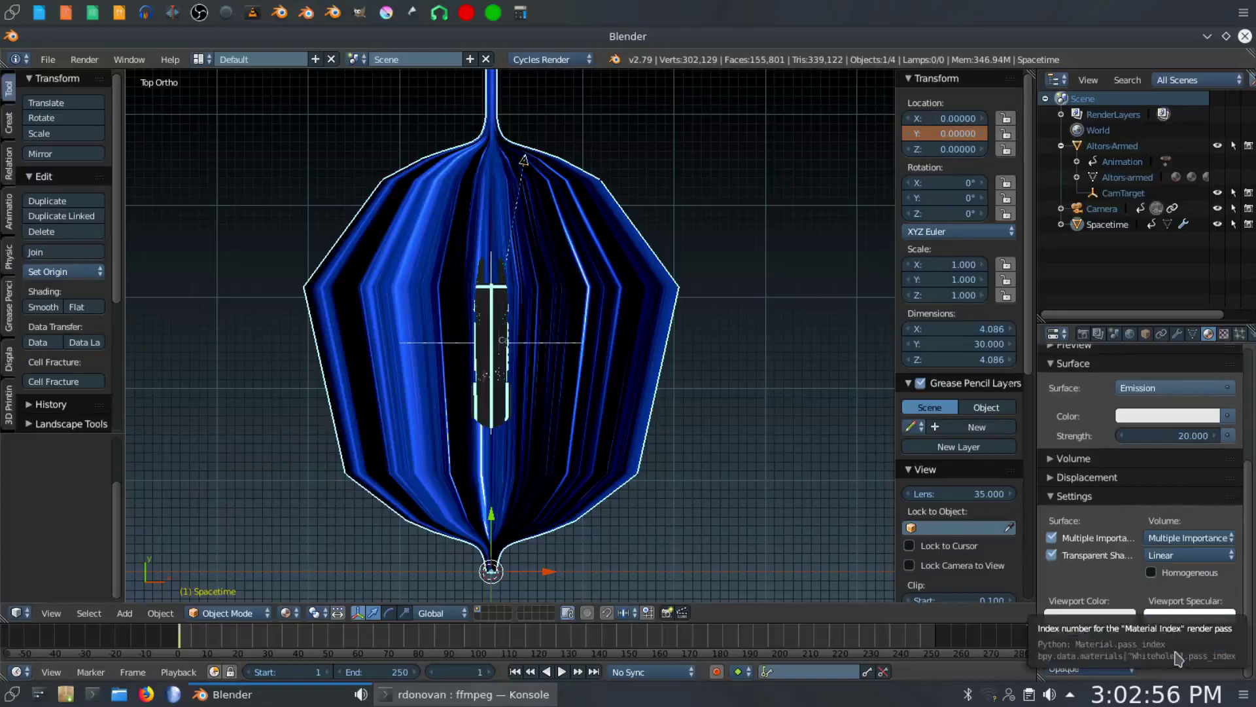
scroll(1139, 527, up, 5)
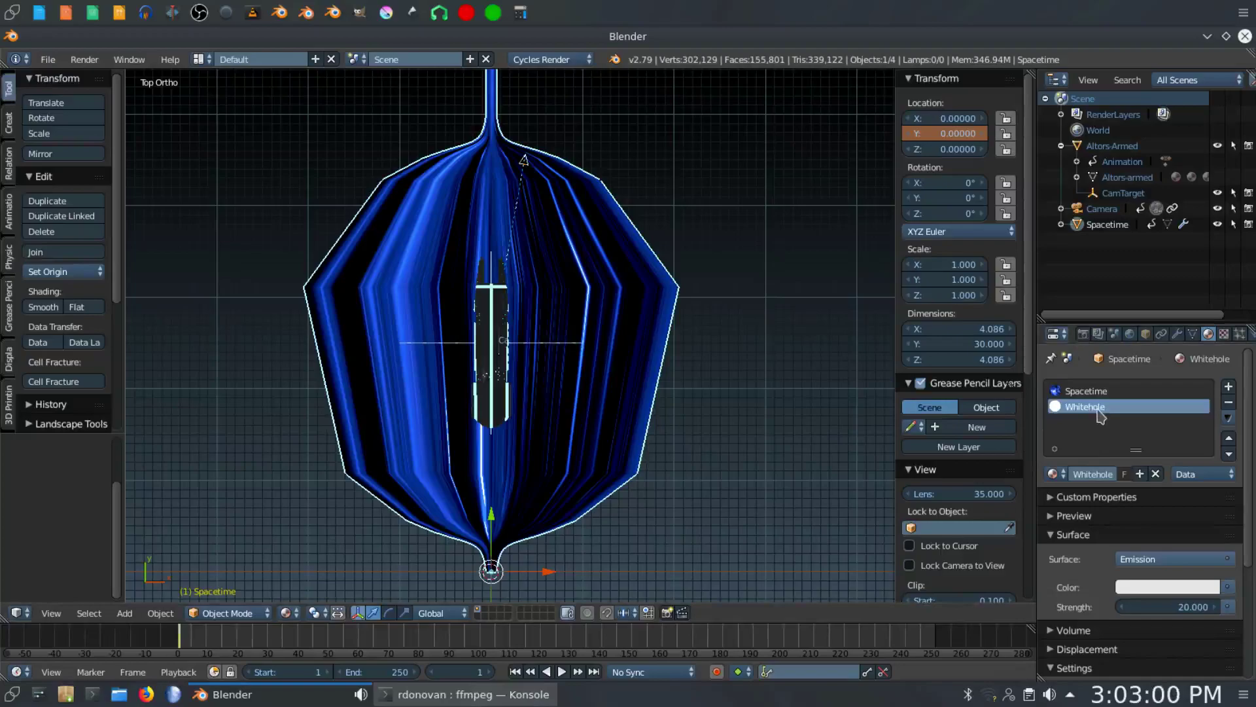
Step: Review the render layer's passes, including Material Index, and check the render output settings
click(1099, 334)
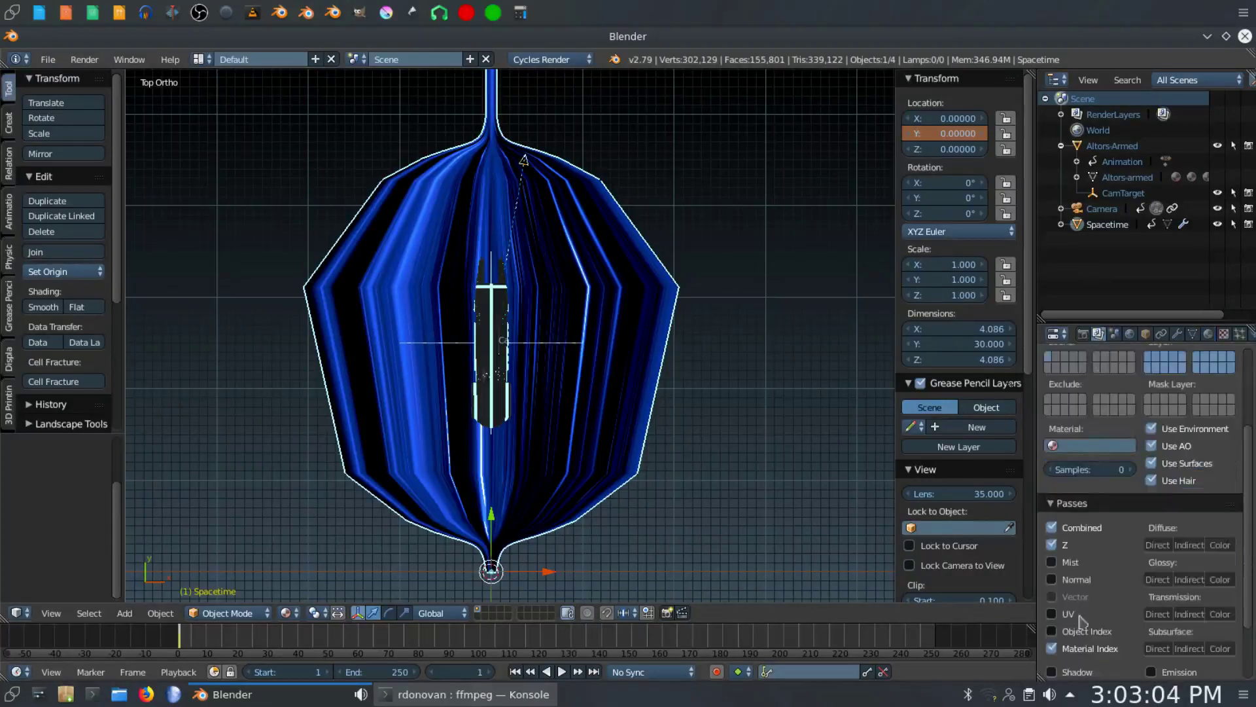
click(1078, 651)
click(1084, 334)
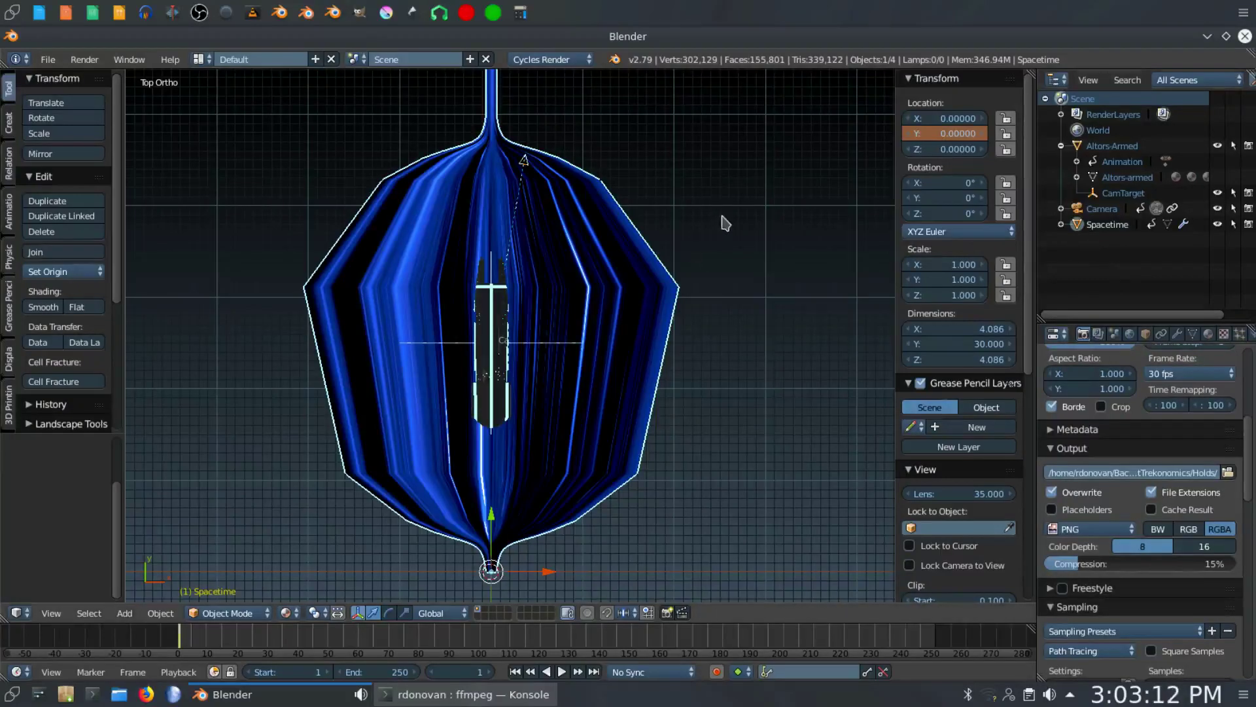
Step: Insert a keyframe on the emission strength of Altors-Armed's EngineExh.001 material at frame 1
click(1210, 334)
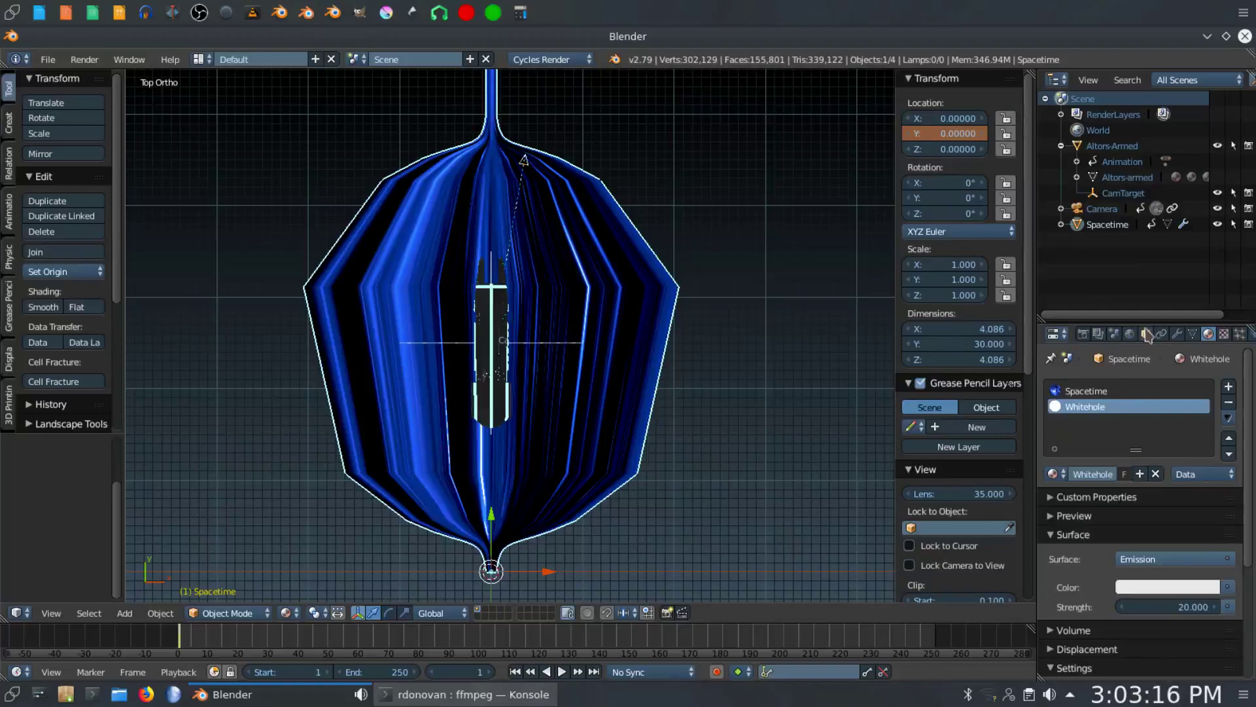
click(1116, 147)
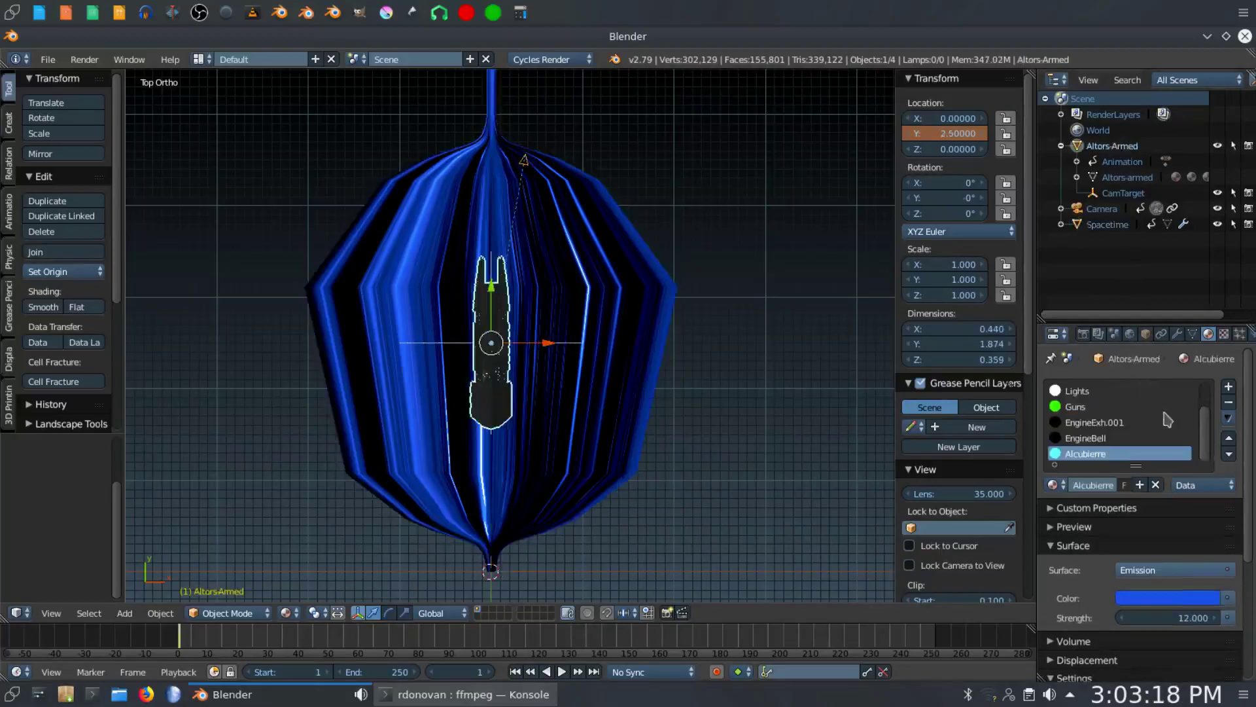
click(1104, 425)
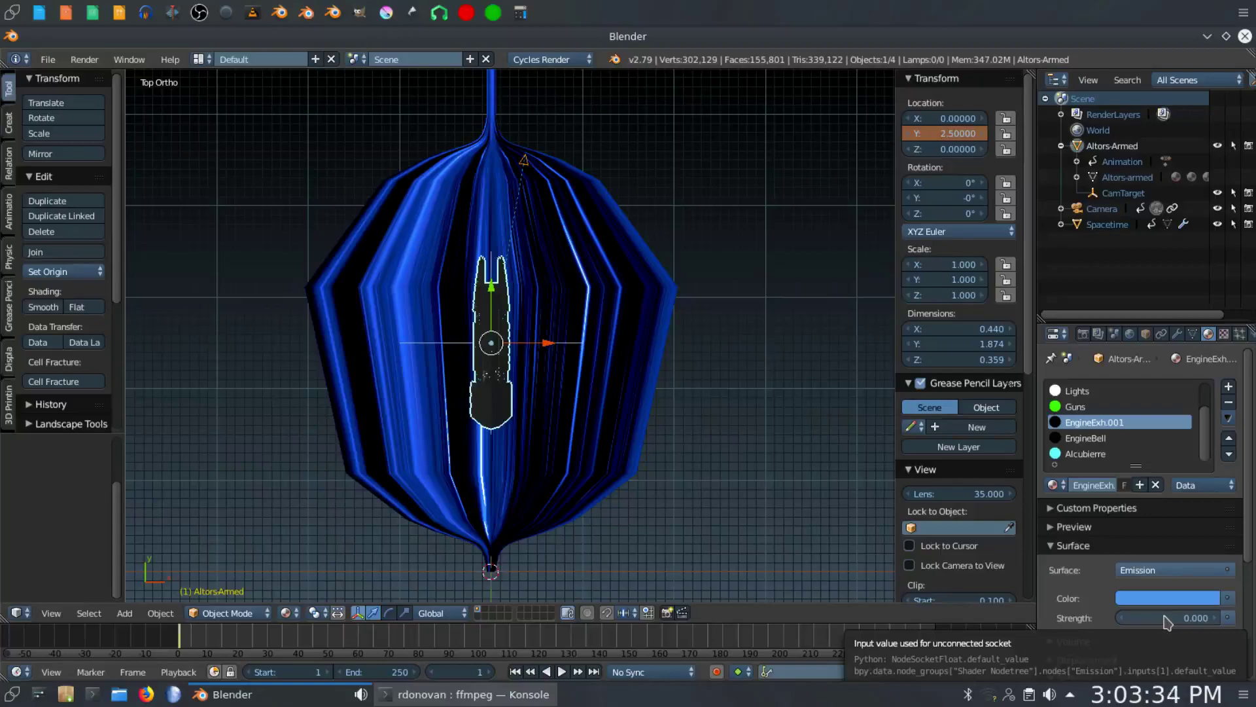
key(i)
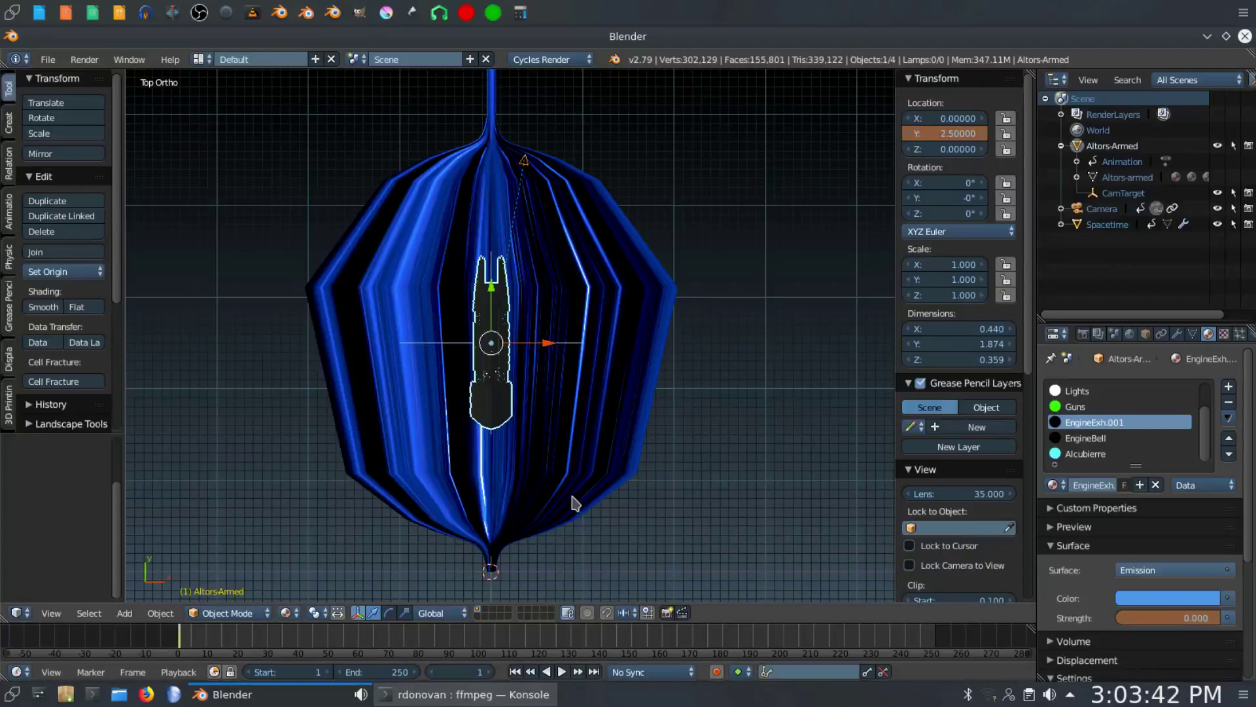
Step: Preview the animation through the camera, return to frame 1 and go back to the top view
key(KP_0)
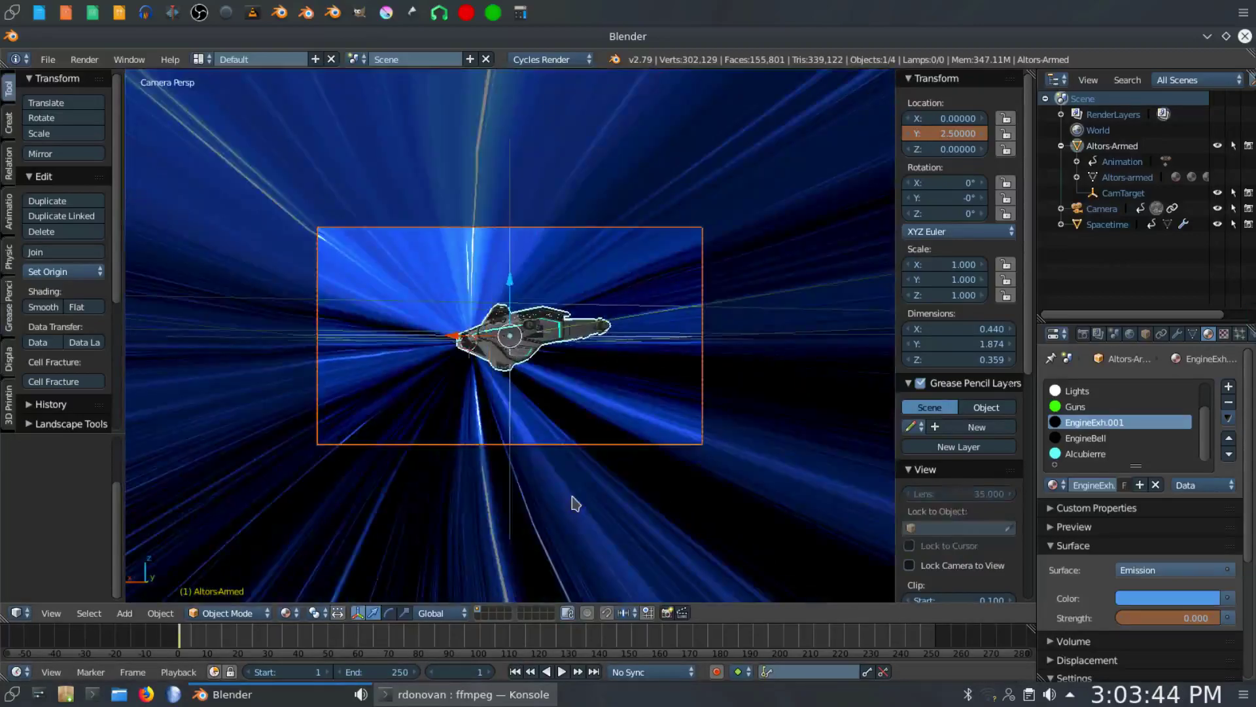
click(562, 672)
click(562, 672)
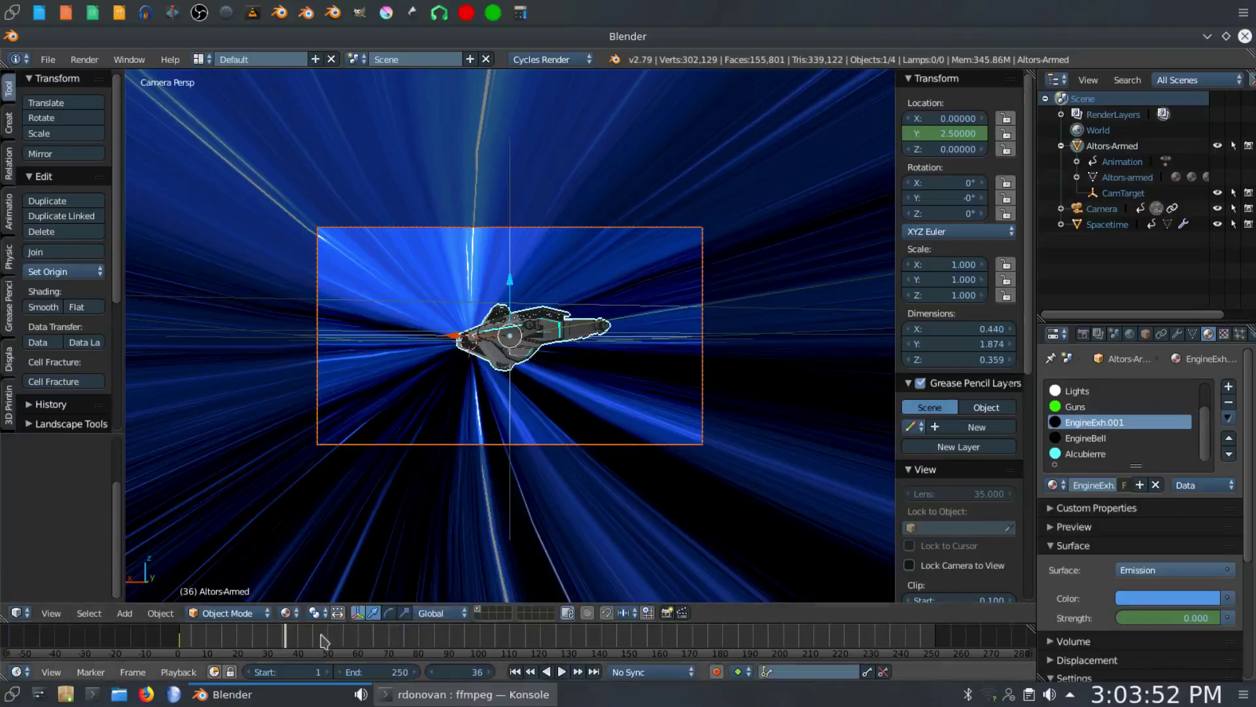
click(515, 672)
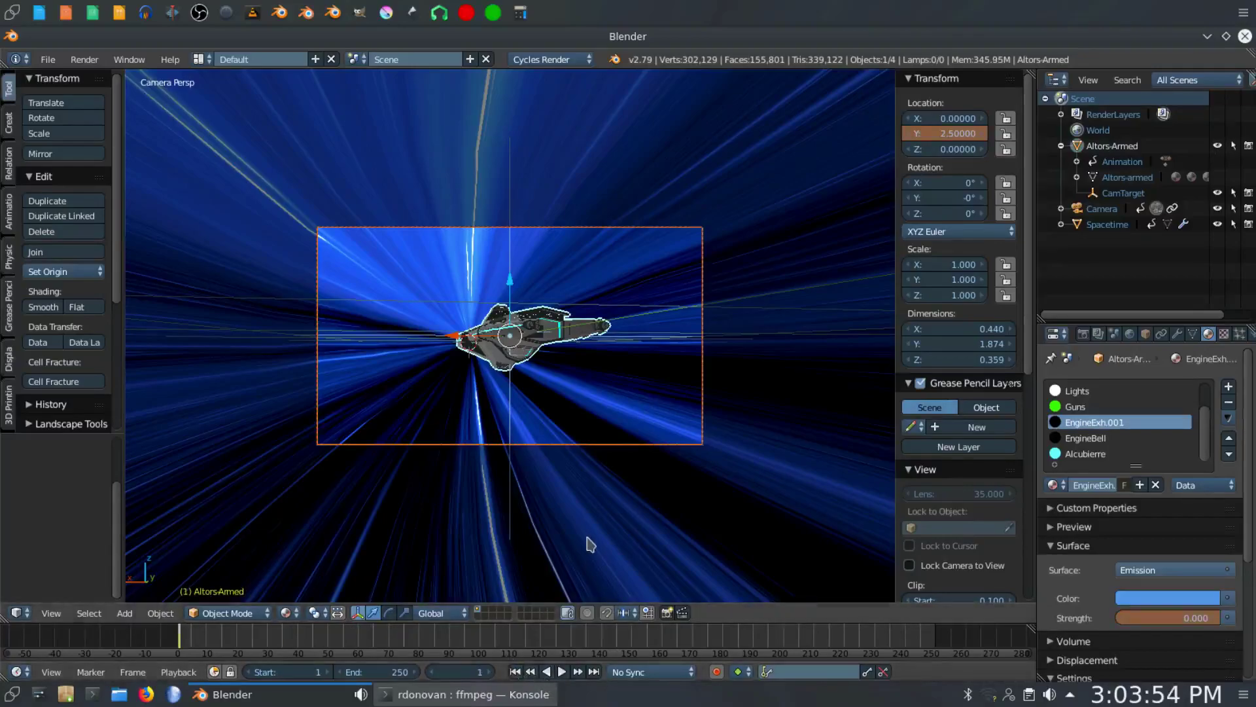
key(KP_7)
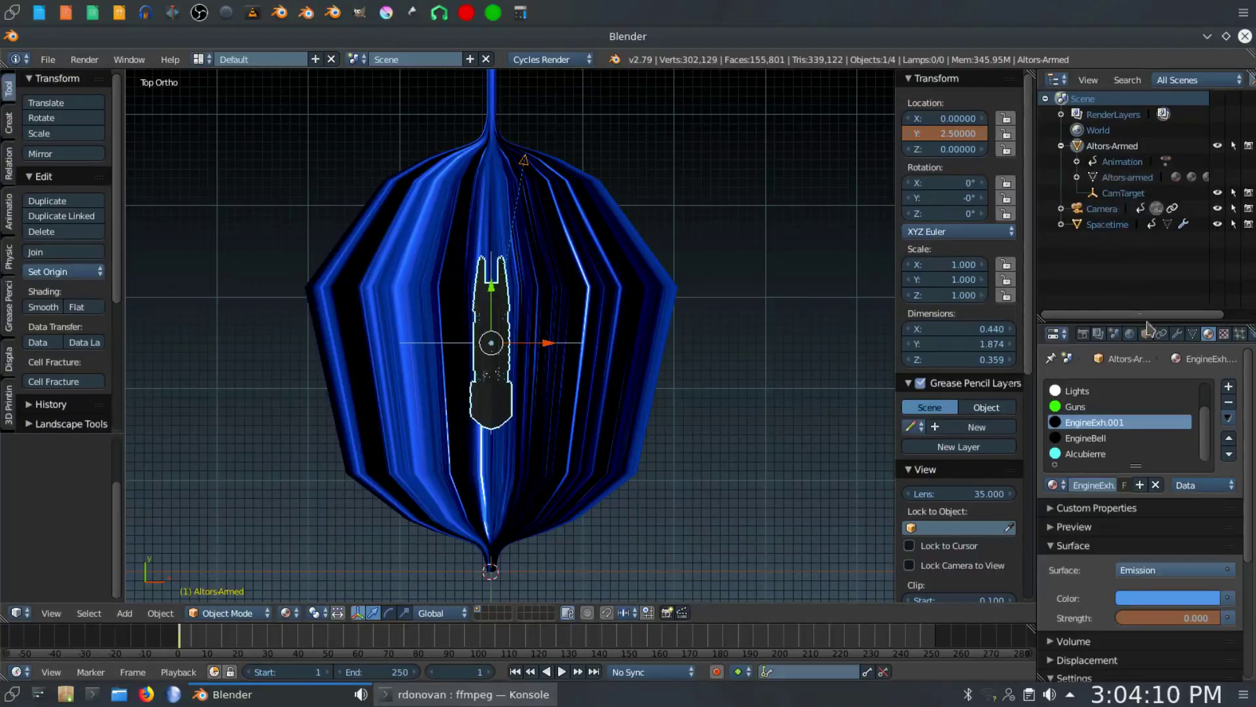
Step: Insert a keyframe on the Alcubierre material's emission strength at frame 1 and look over the ship's material slots
click(1085, 455)
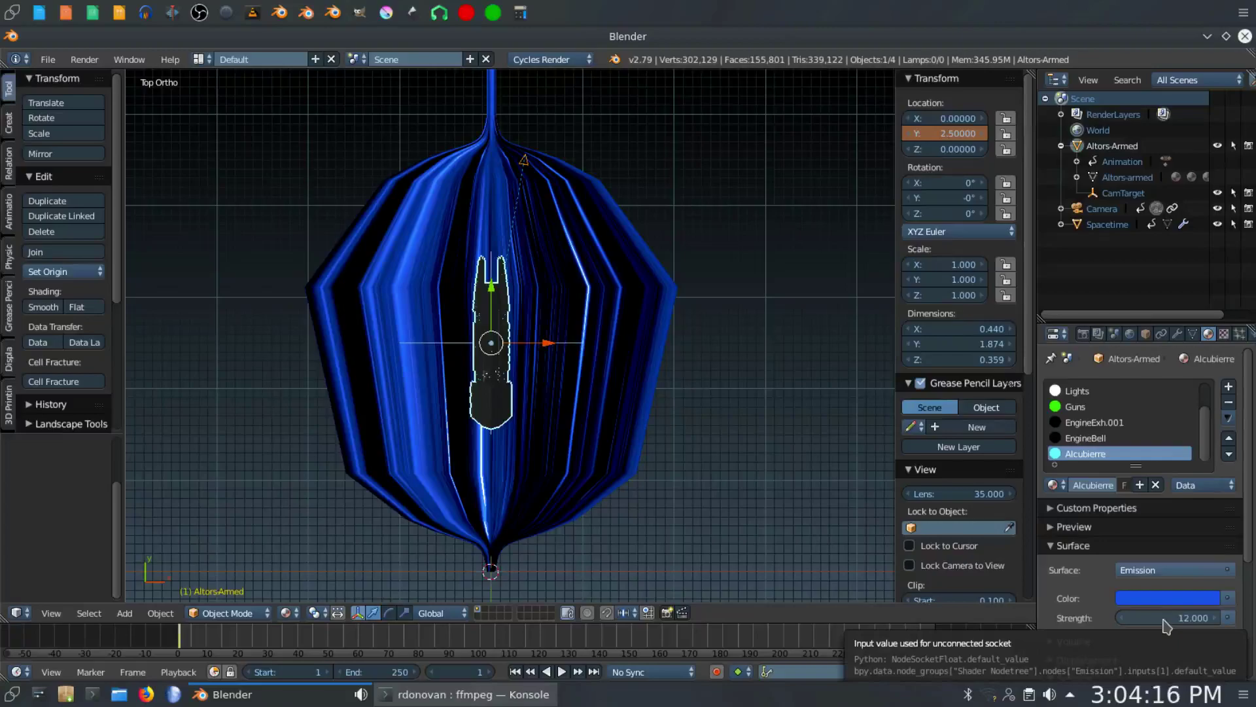
key(i)
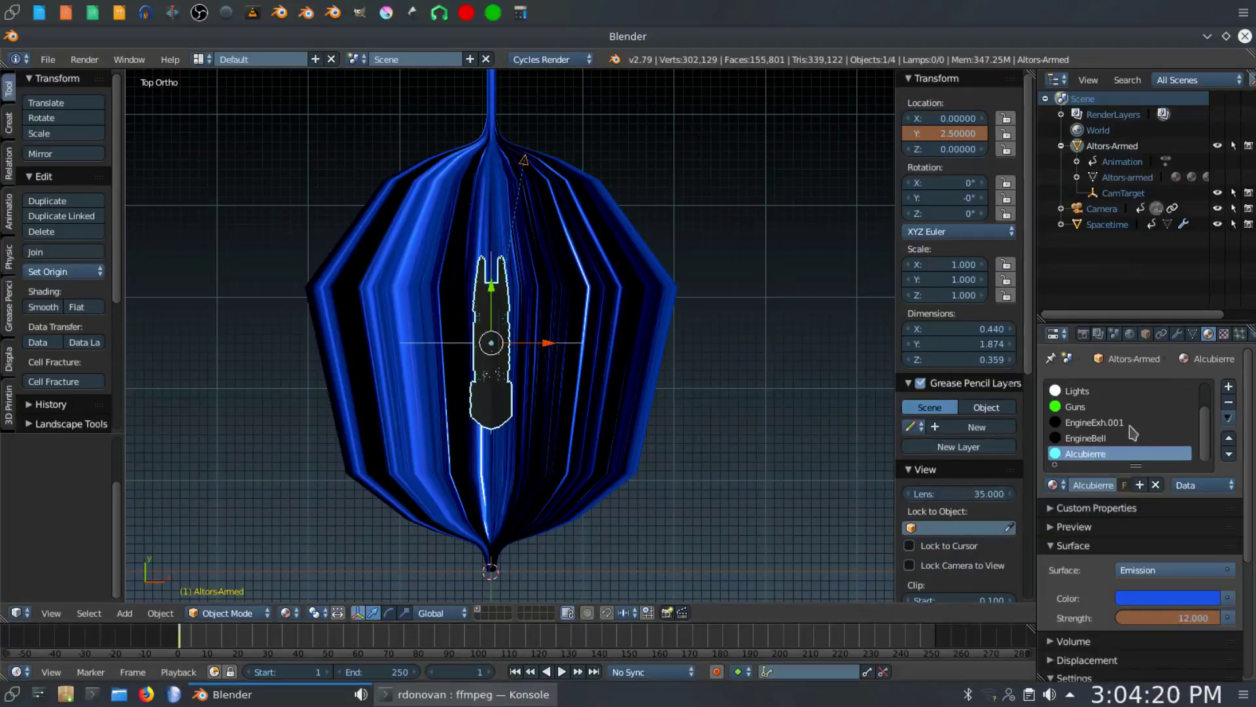
scroll(1139, 430, up, 1)
scroll(1139, 430, up, 1)
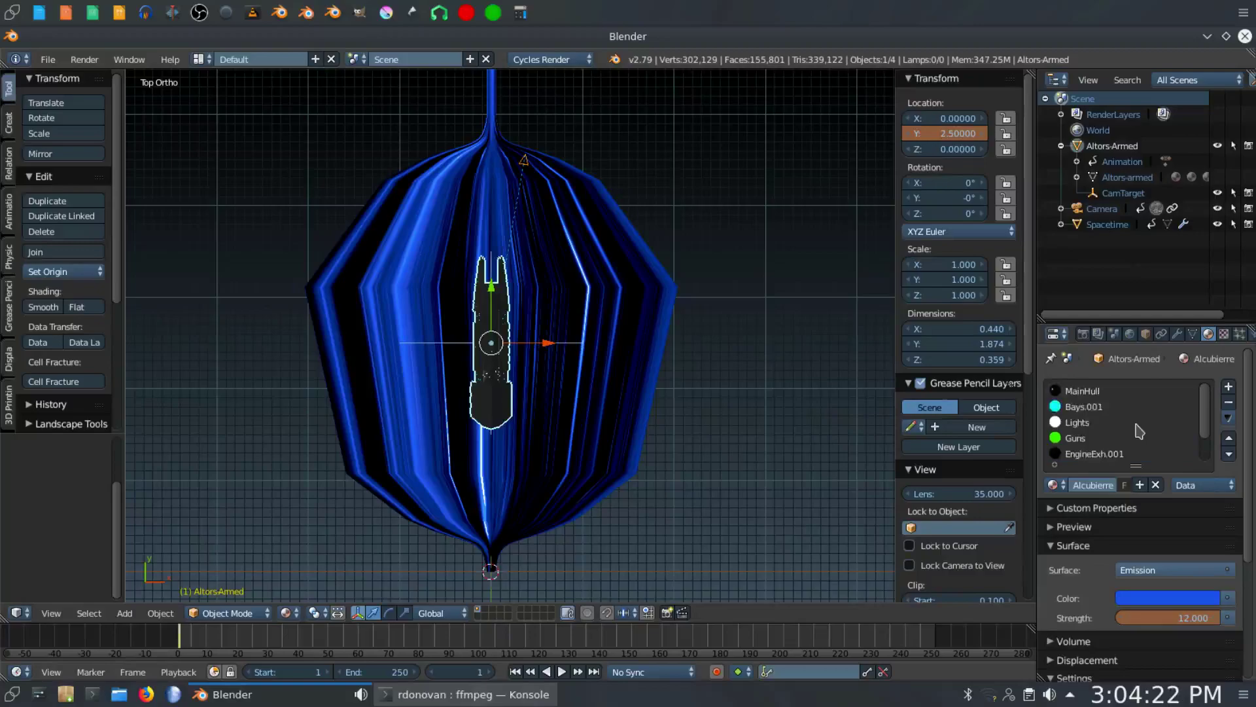
scroll(1139, 430, down, 2)
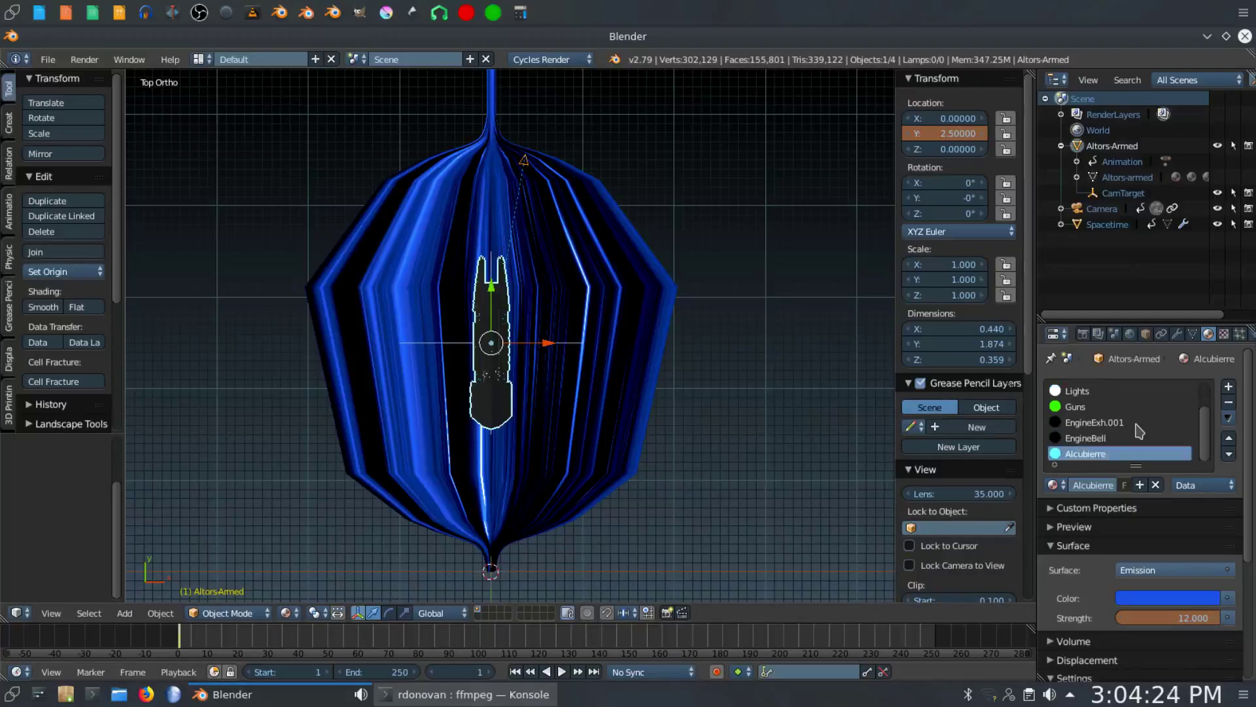
Step: Select the Spacetime object and review the surface and settings of its Whitehole material
click(1098, 225)
scroll(1131, 582, down, 4)
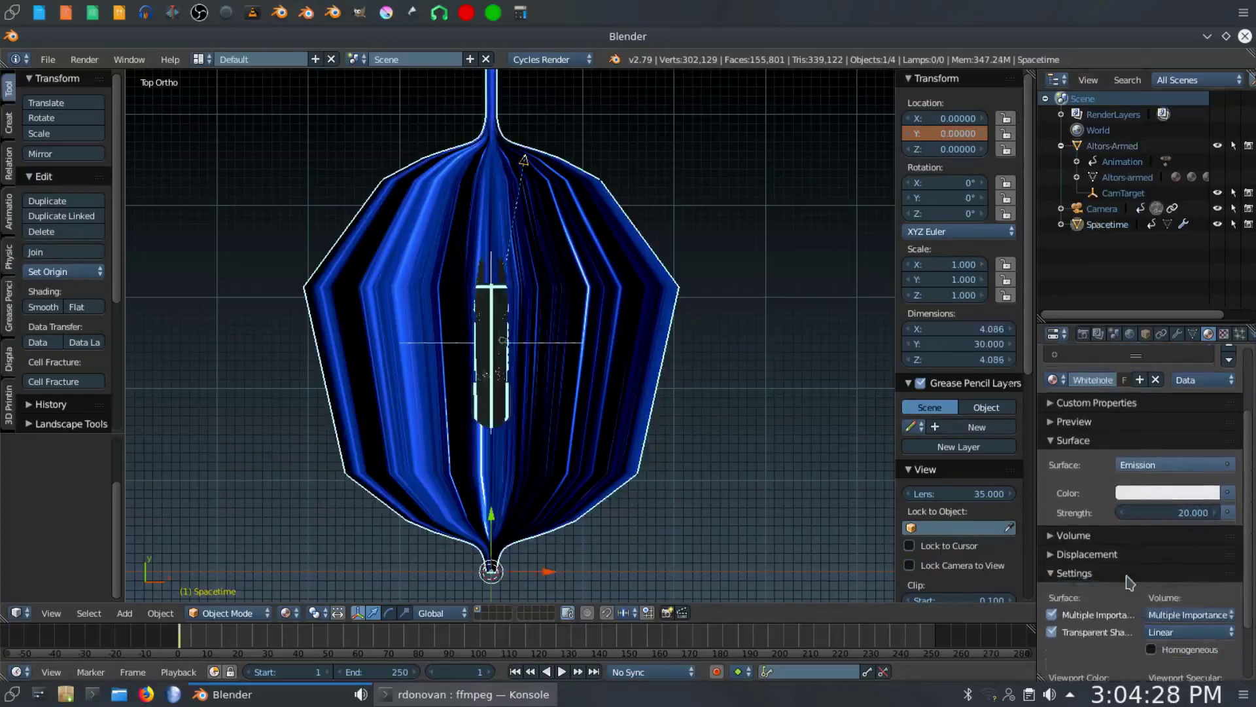
scroll(1130, 581, down, 3)
scroll(1130, 581, up, 7)
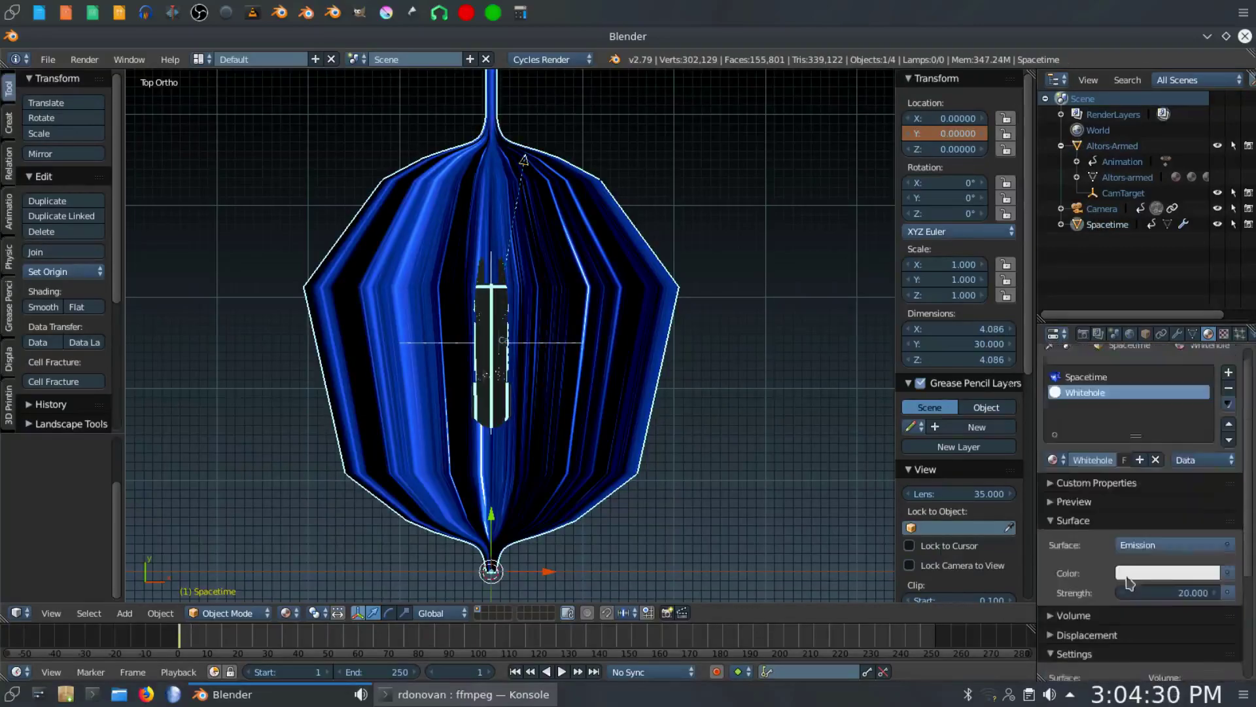
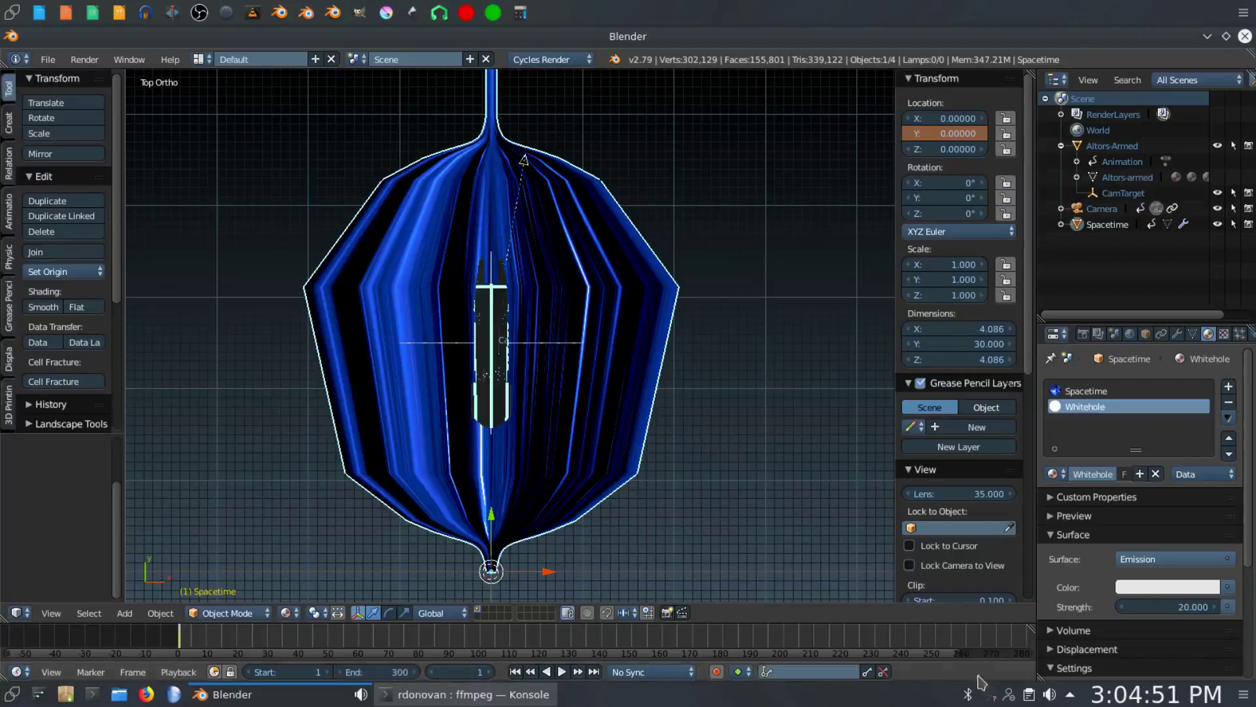
Step: Set the animation's end frame to 300 and keyframe Spacetime's Y location at -30 on that frame
key(Home)
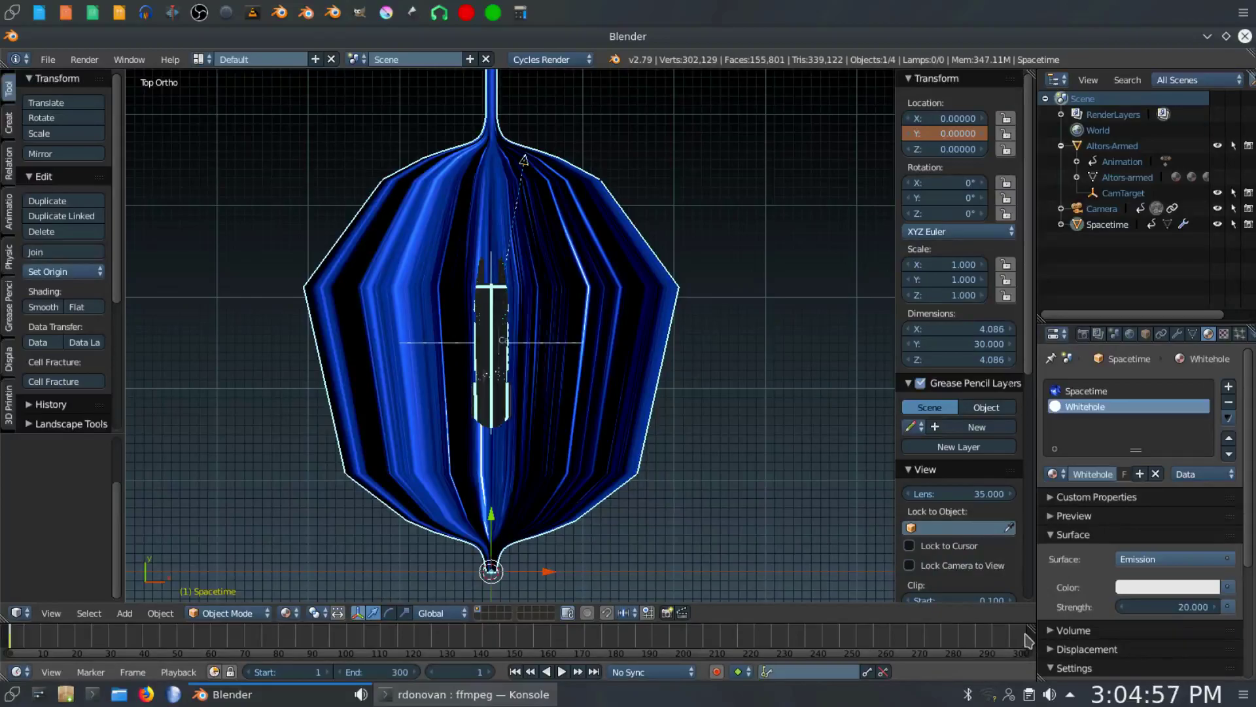
click(593, 671)
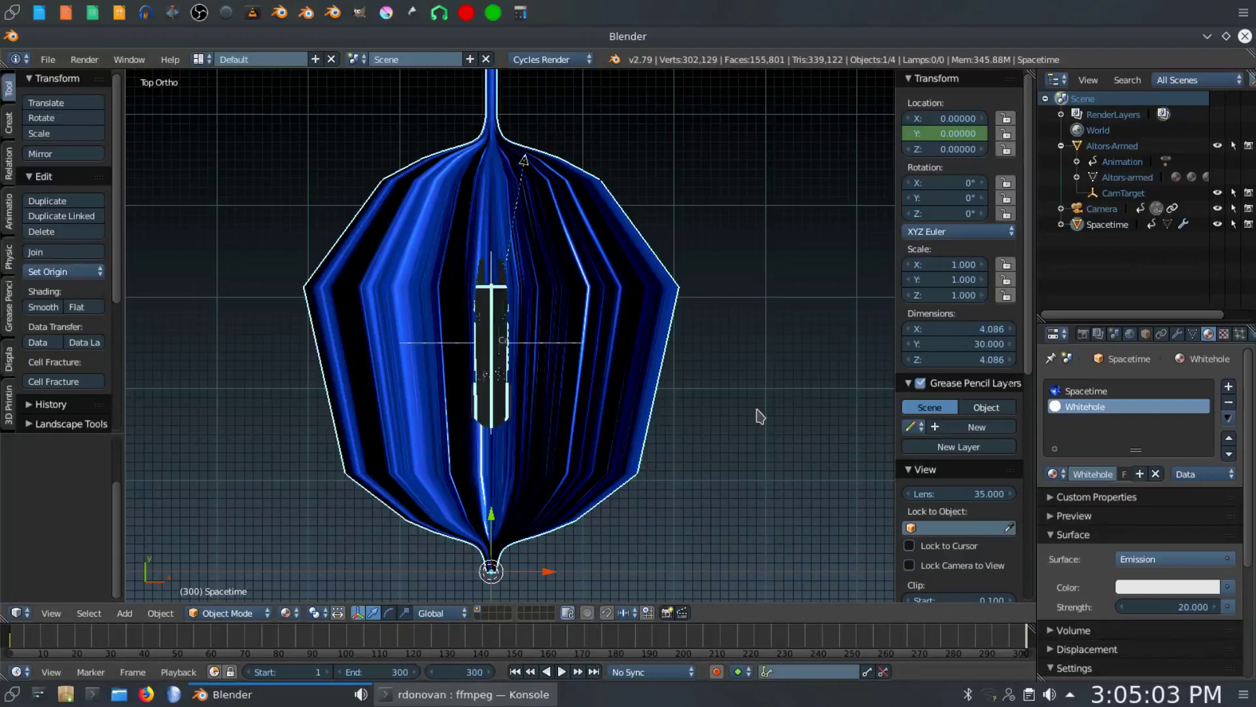
click(949, 131)
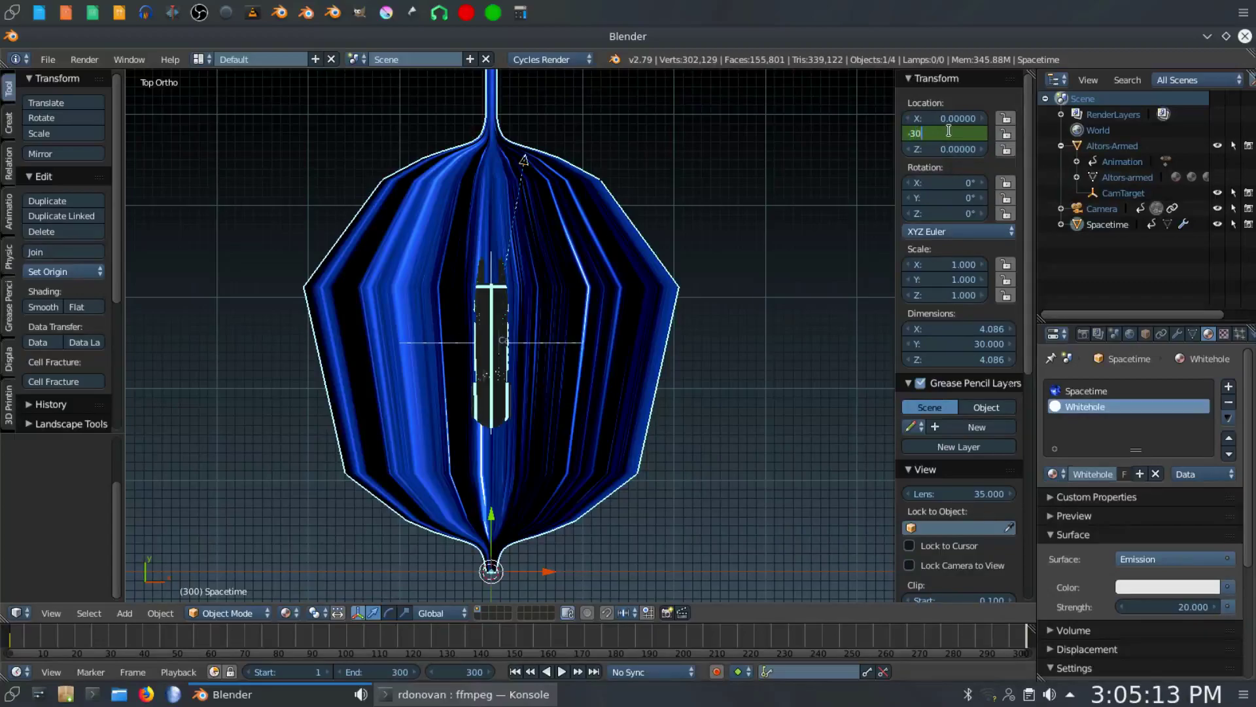
key(Return)
right_click(950, 133)
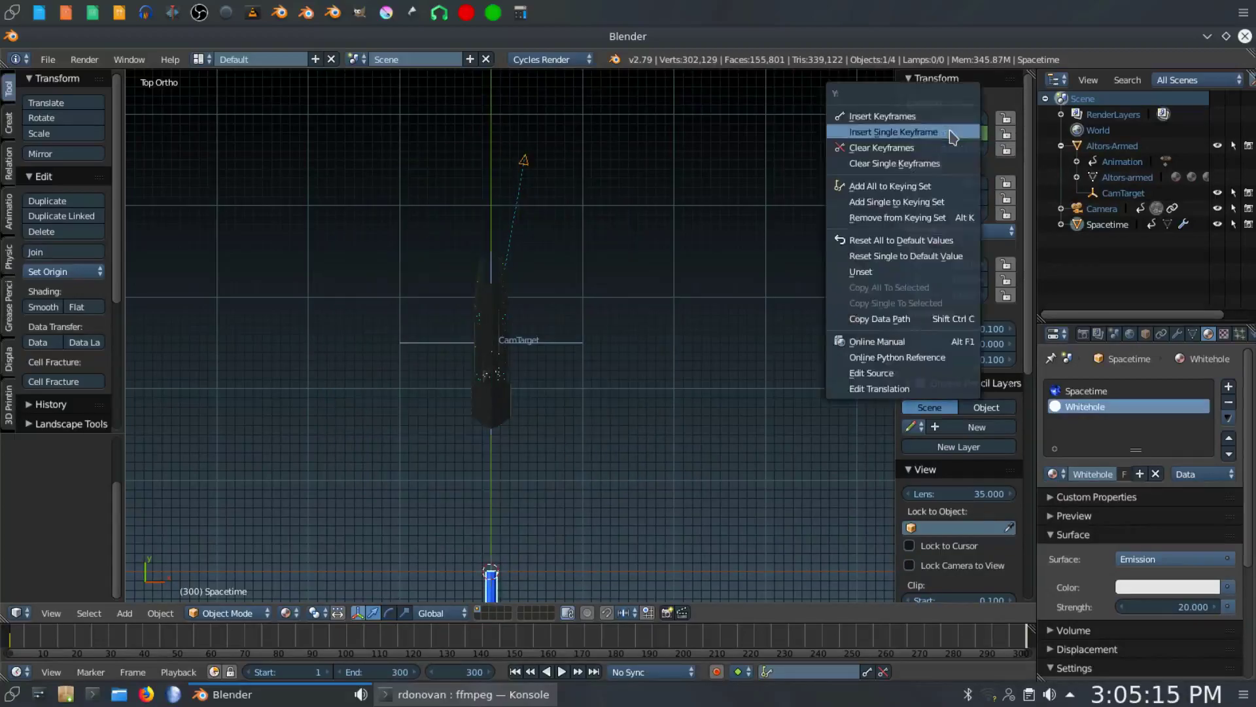
click(952, 133)
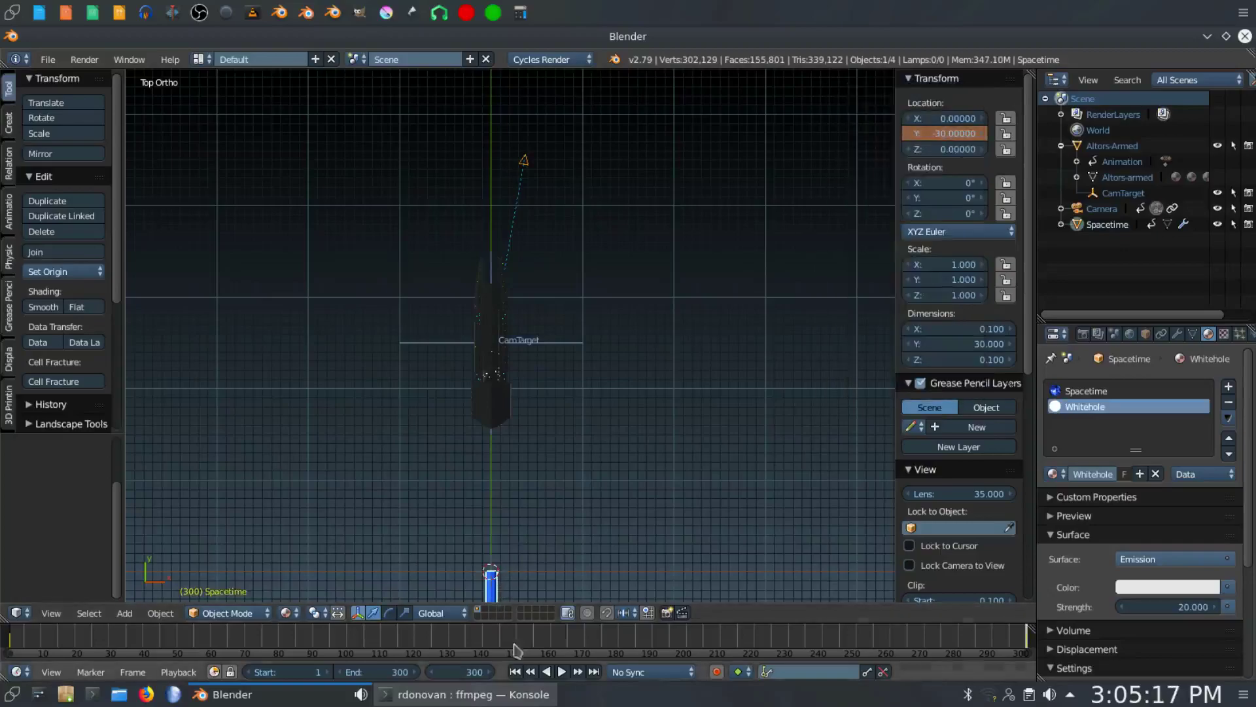
Step: Preview Spacetime's movement in the top view from frame 1, stop playback and return to frame 1
click(517, 672)
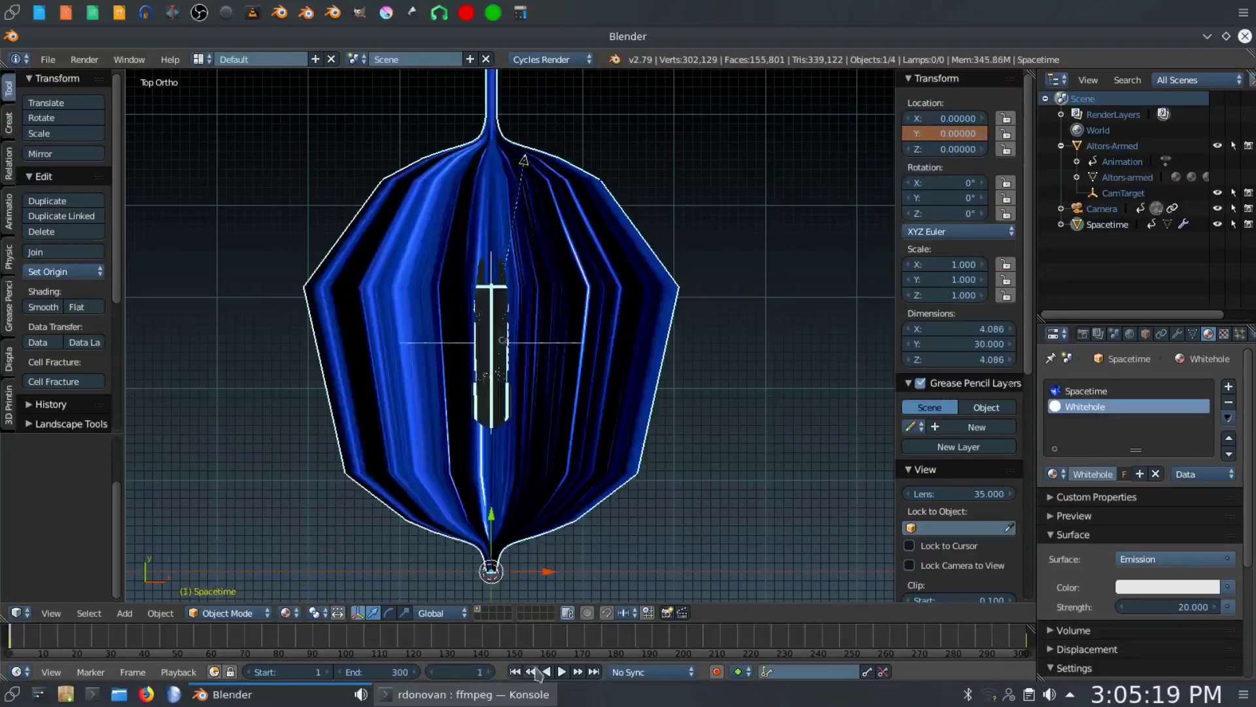
click(560, 673)
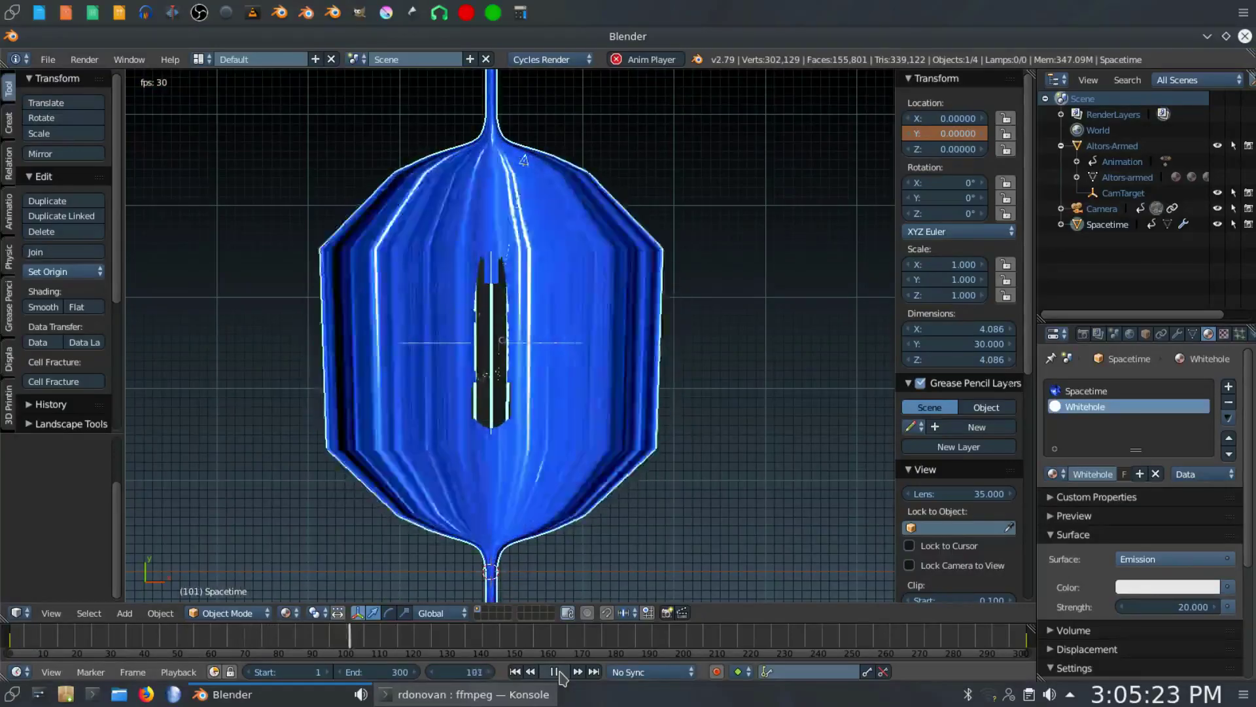
click(555, 672)
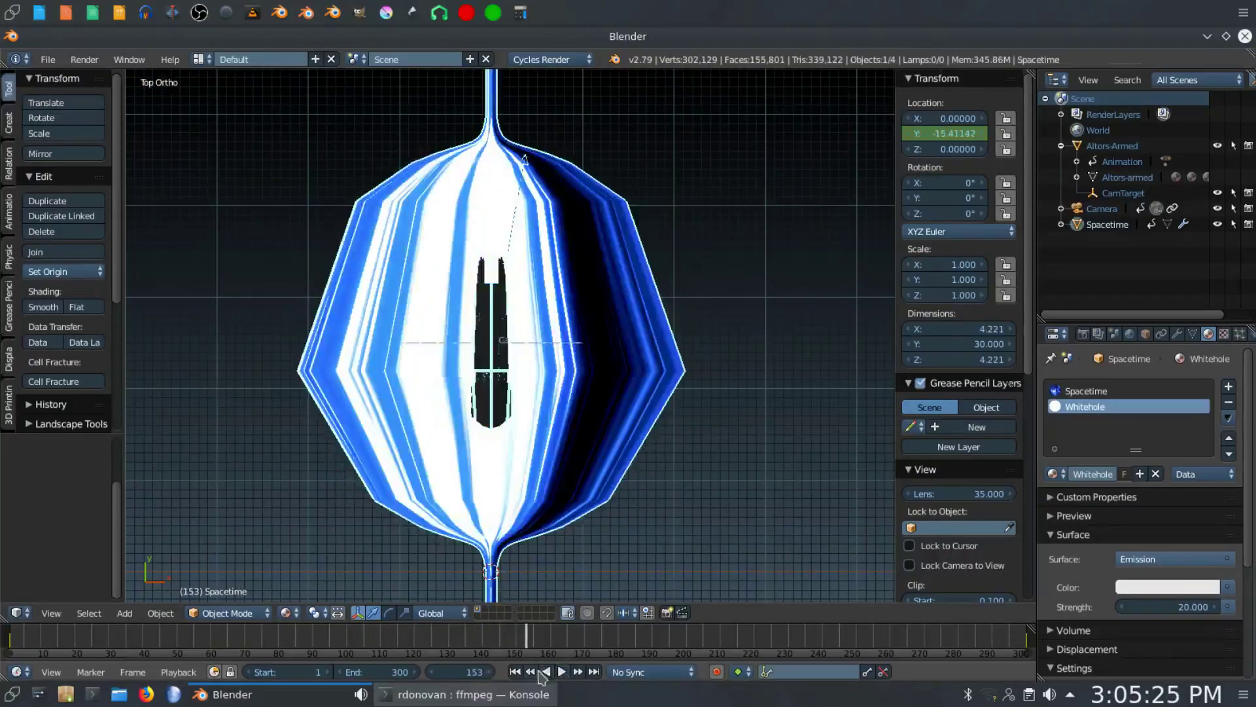
click(515, 672)
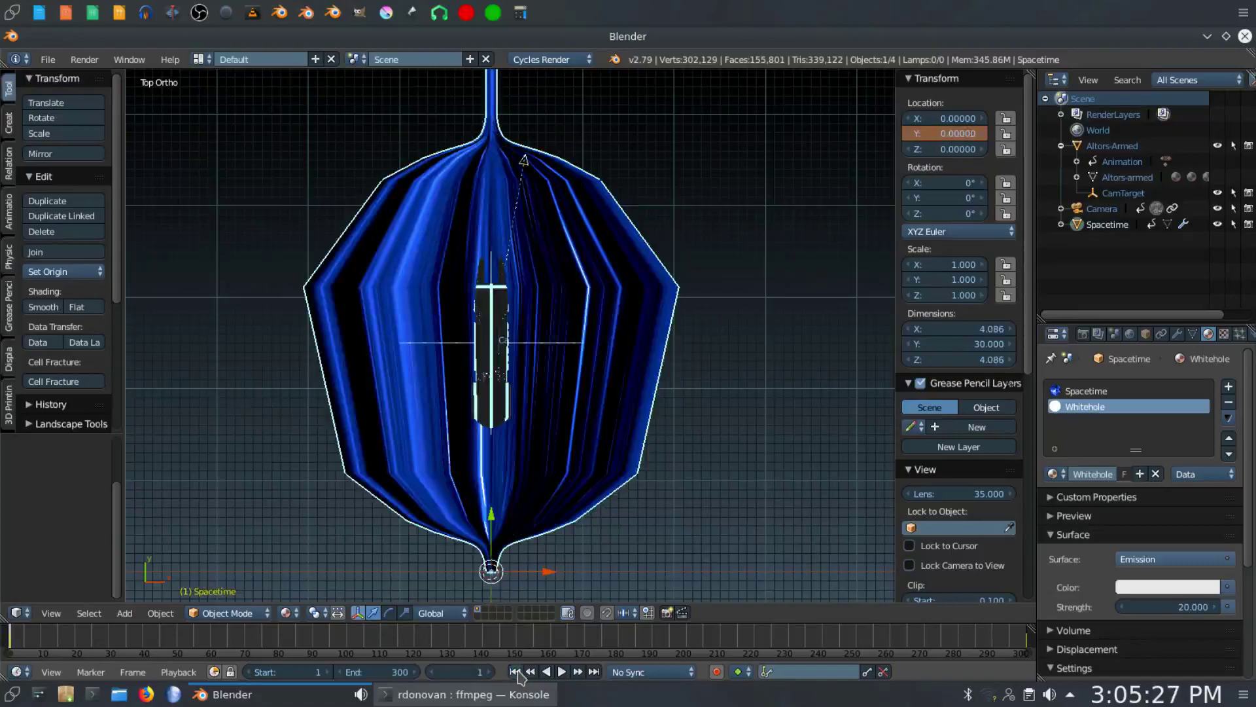
Step: Set the handle type of Spacetime's Y Location keyframes to Vector in the Graph Editor and return to the 3D View
click(18, 613)
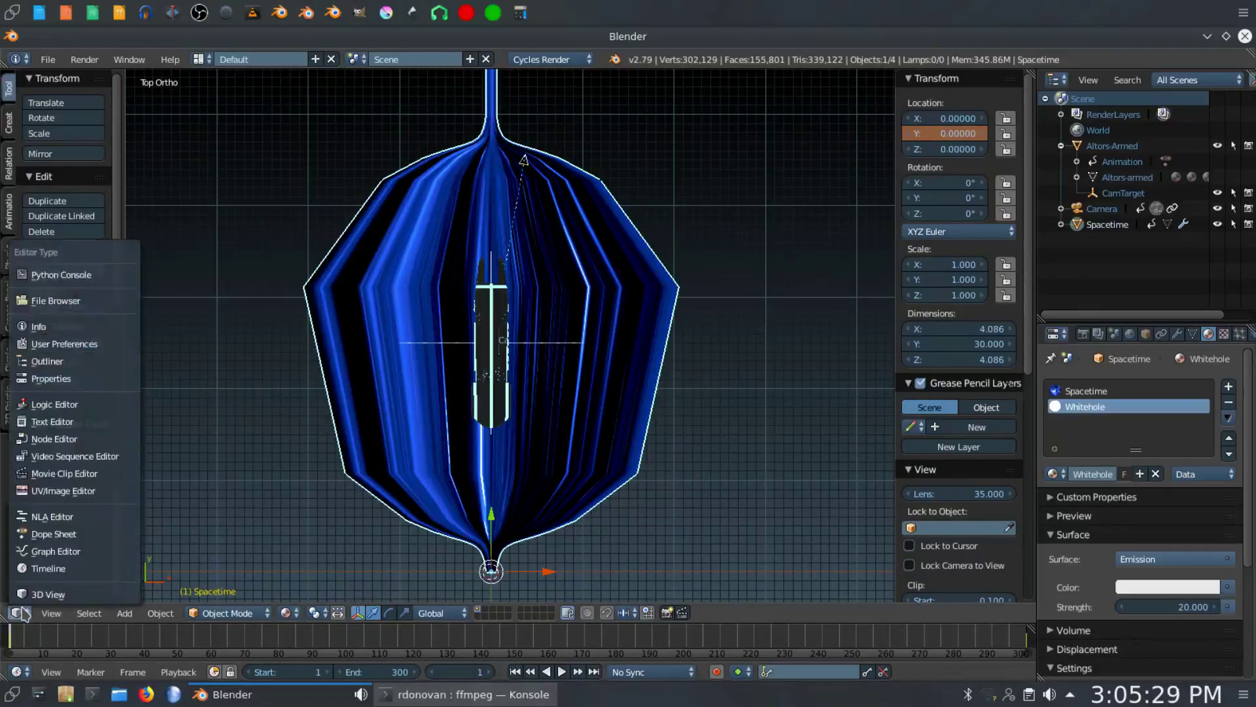
click(41, 551)
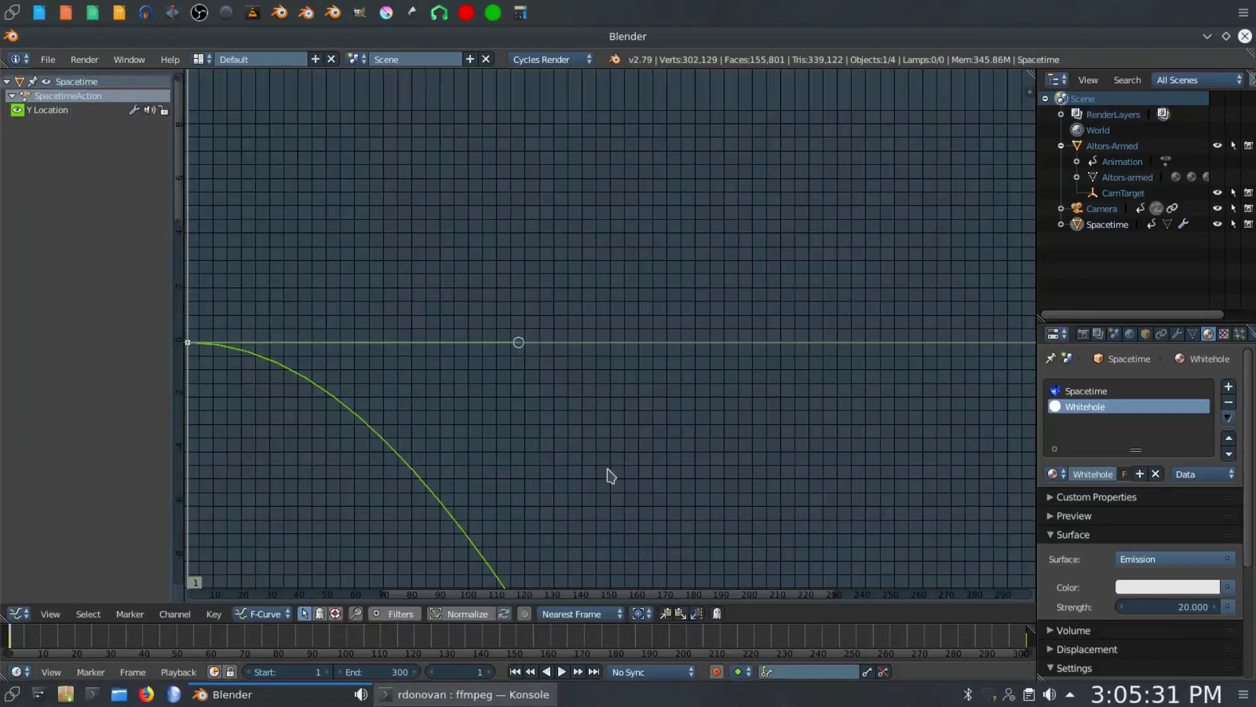
key(Home)
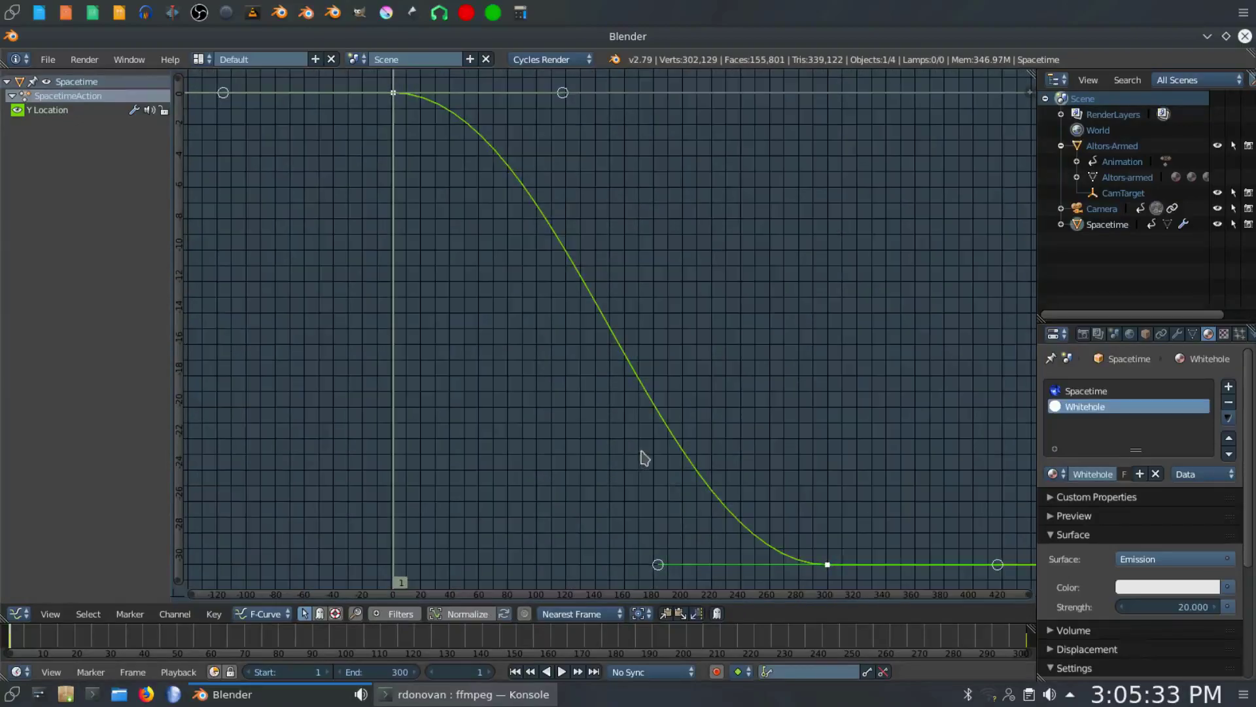
key(v)
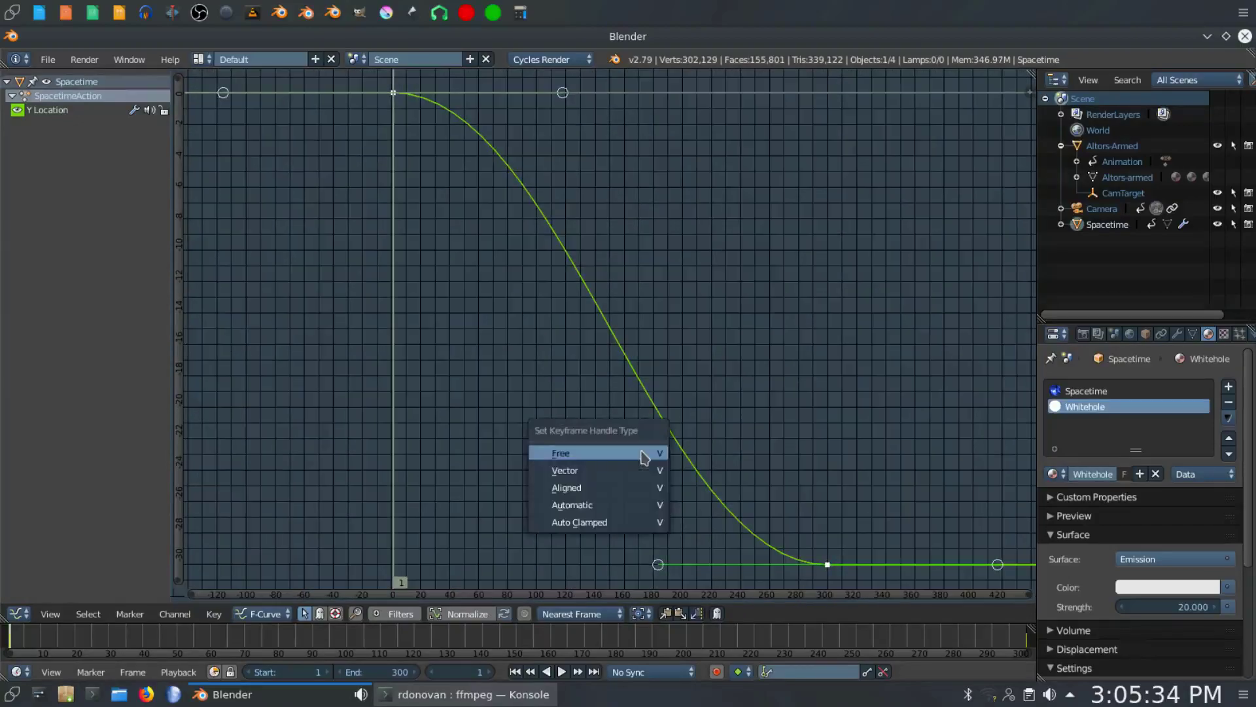
click(621, 480)
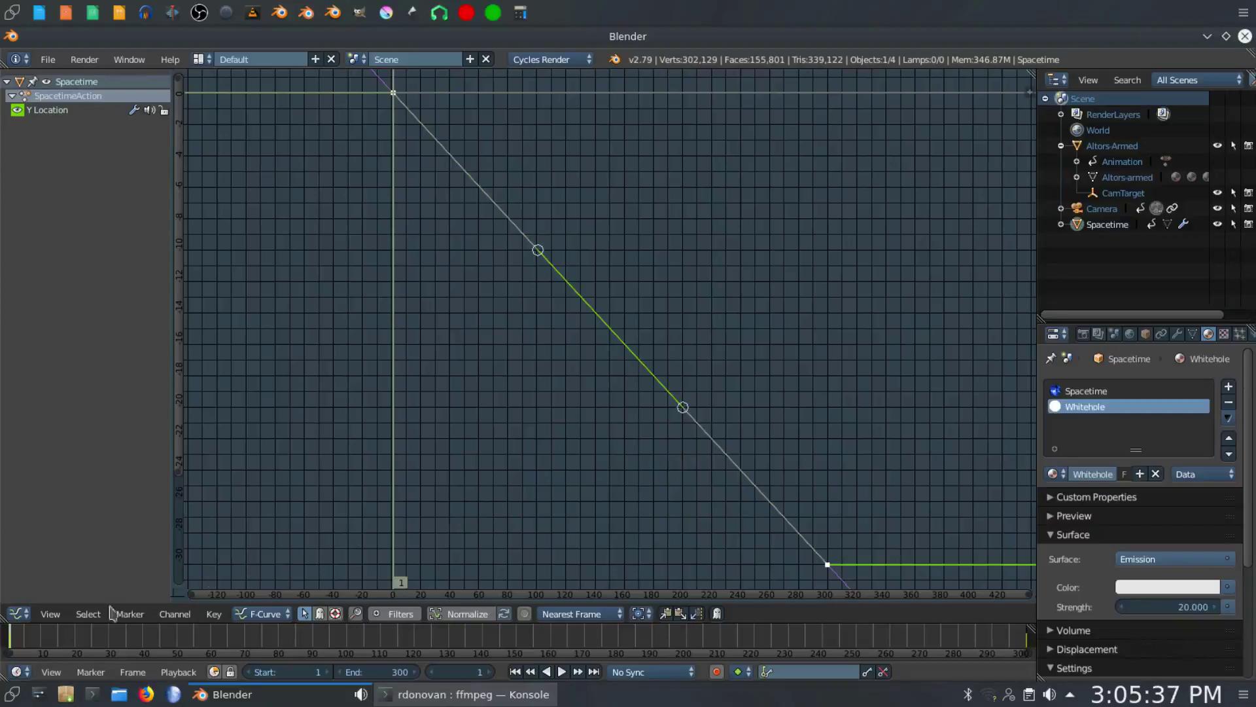
click(17, 614)
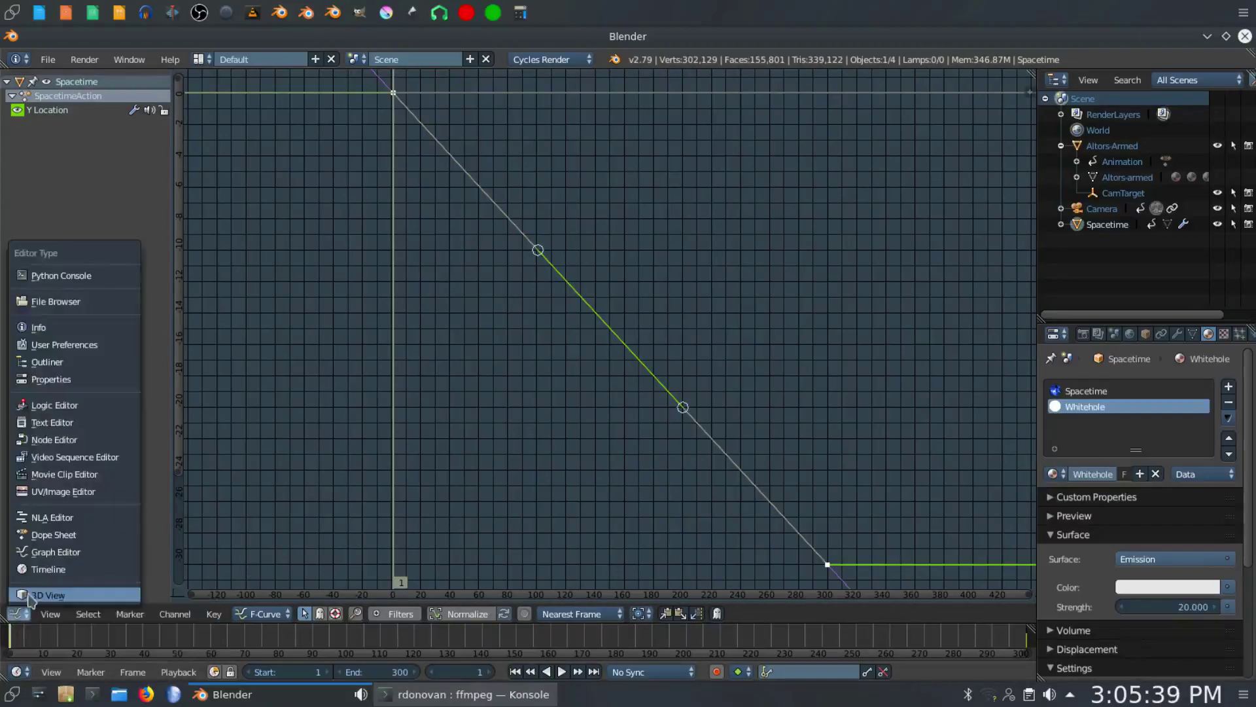
click(29, 597)
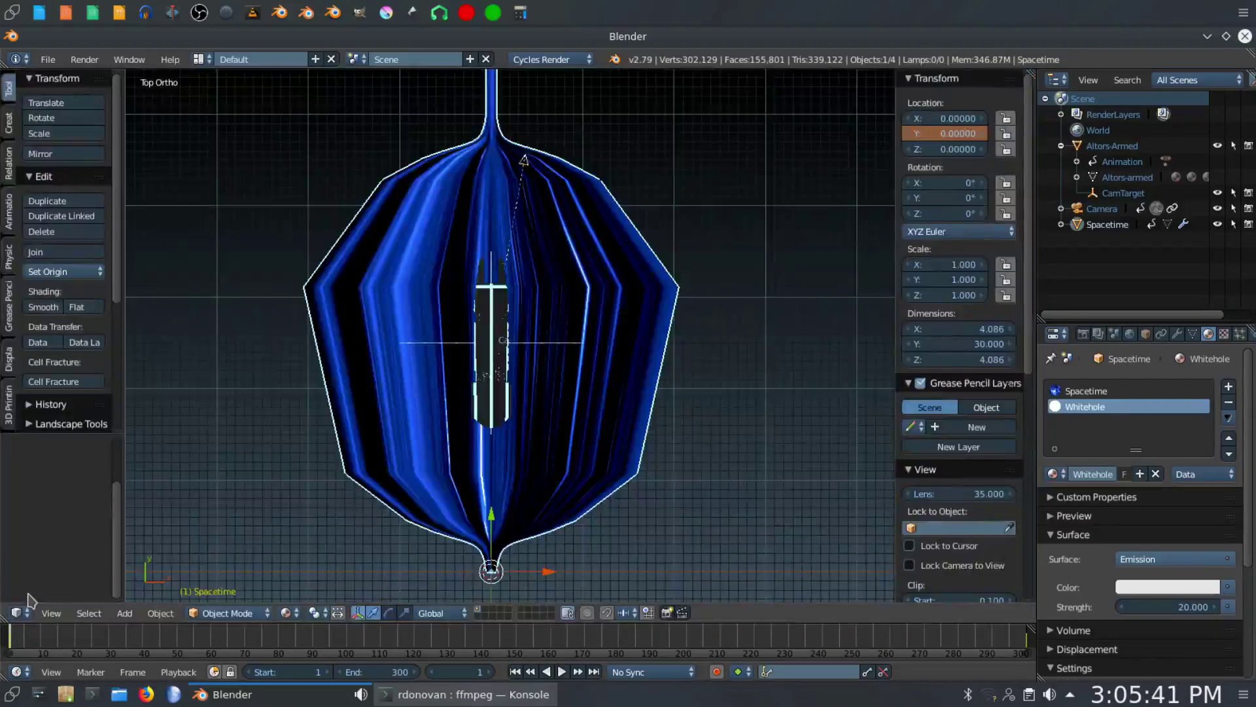
Step: Play the animation again to check Spacetime's motion with the vector handles, and rewind to frame 1
click(559, 673)
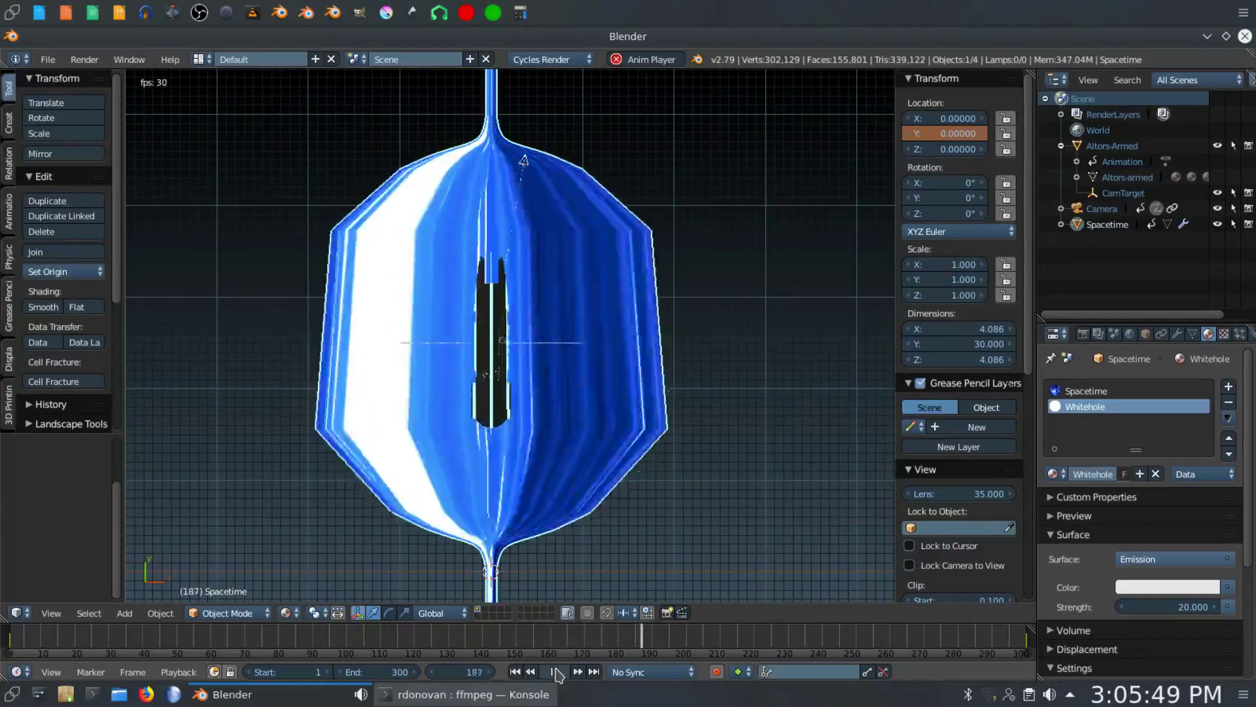
click(558, 673)
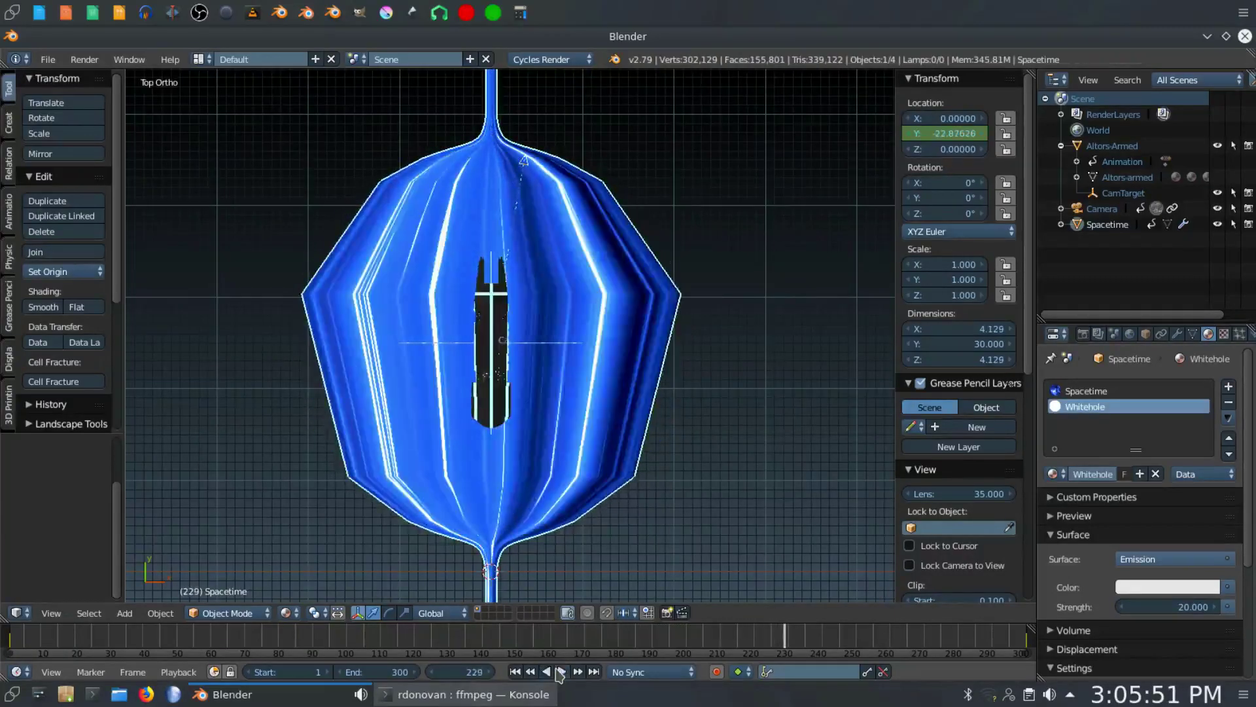
click(516, 672)
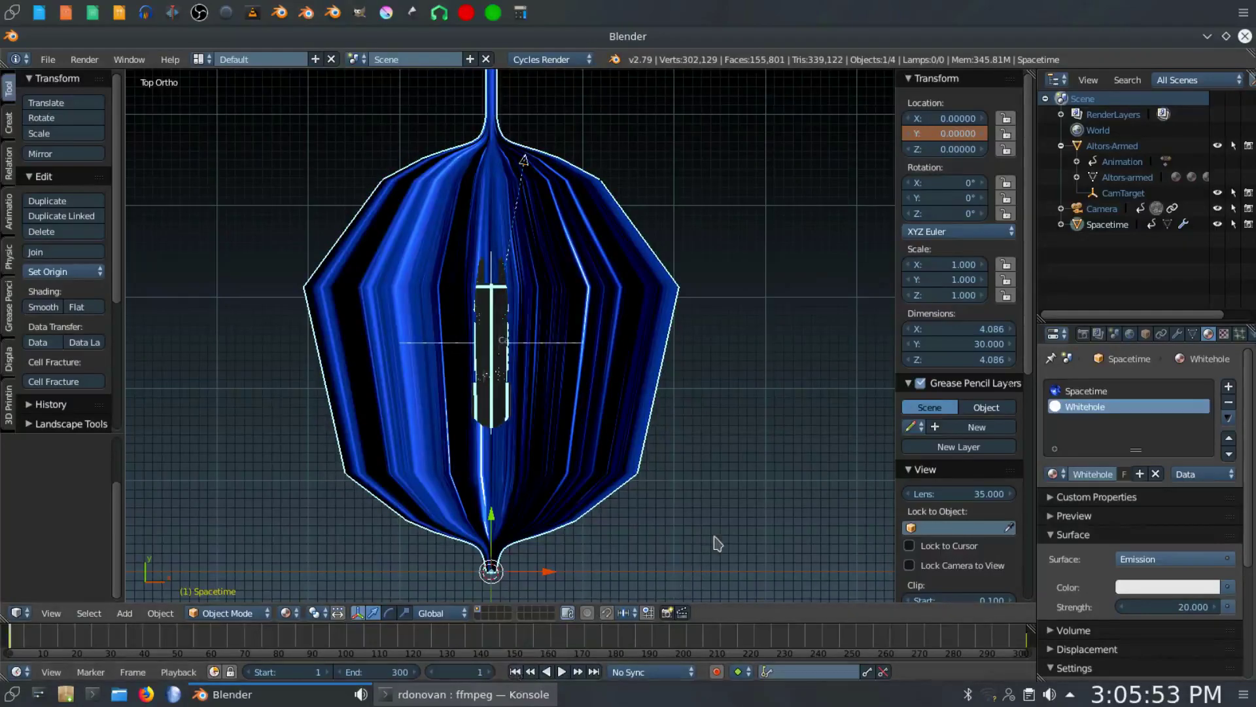
Step: At frame 180, set the Altors-Armed ship's Y location to 6.7 and insert a single keyframe on it
click(617, 641)
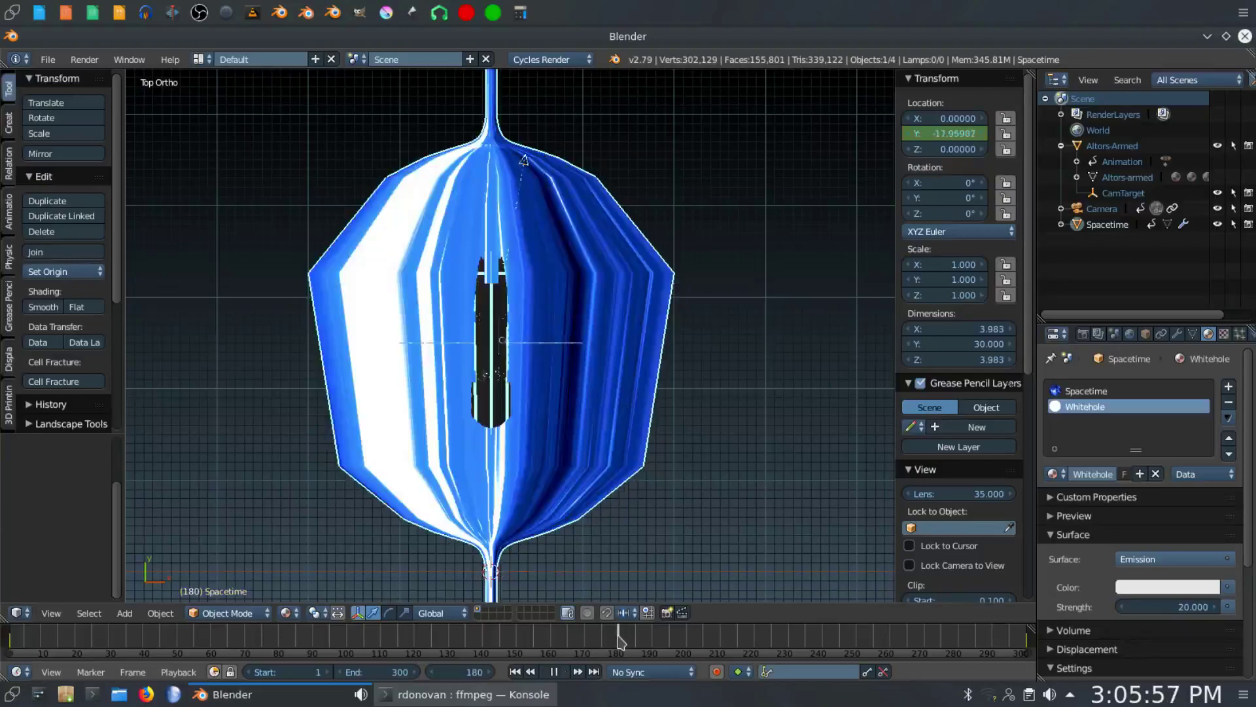
scroll(752, 483, down, 7)
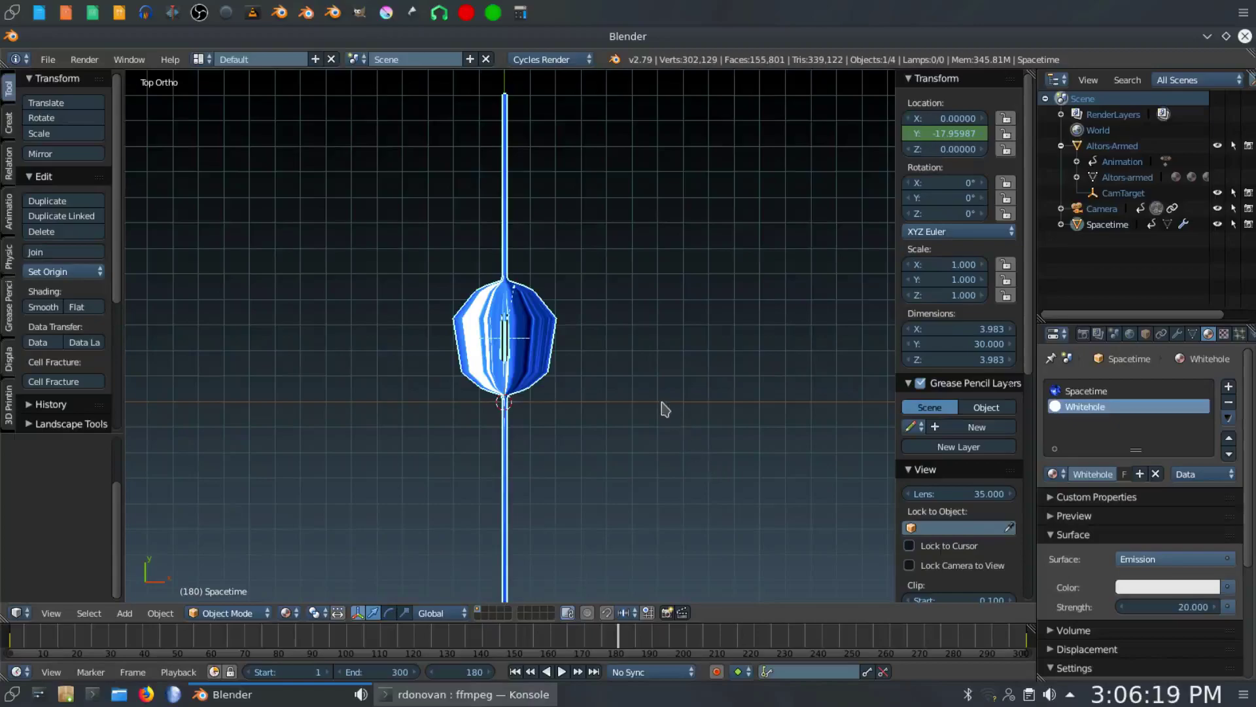
scroll(628, 353, up, 8)
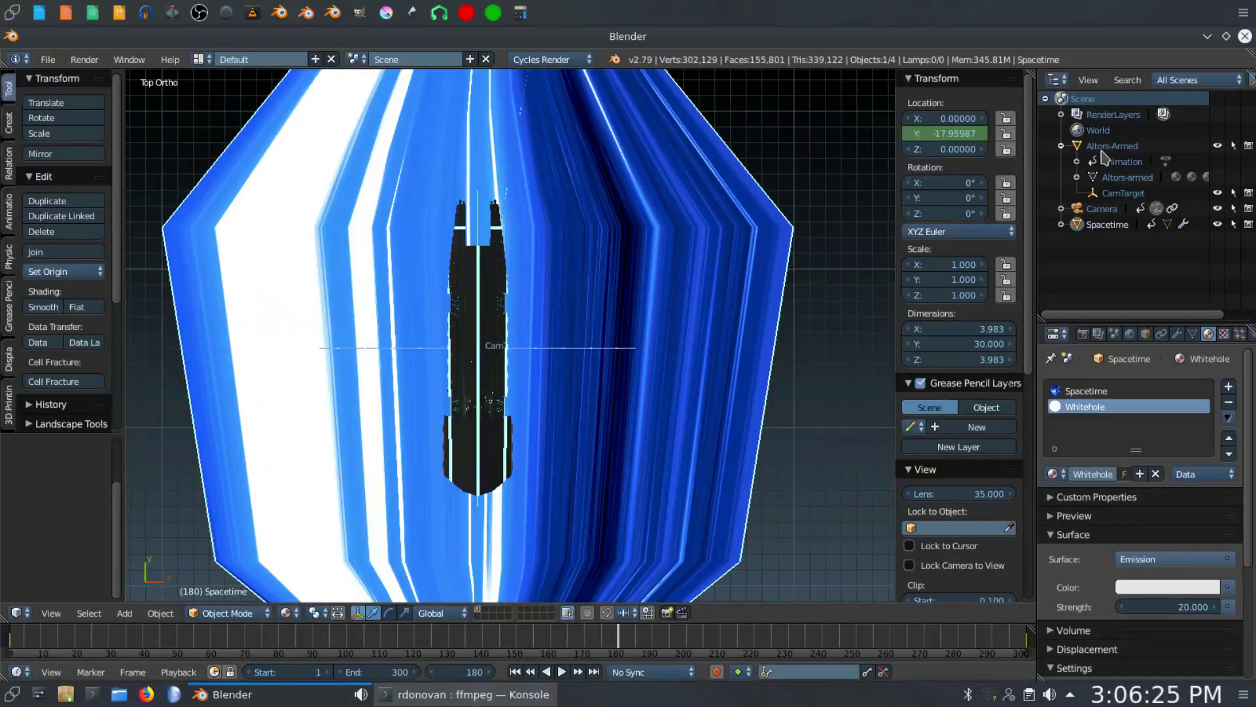
click(1102, 146)
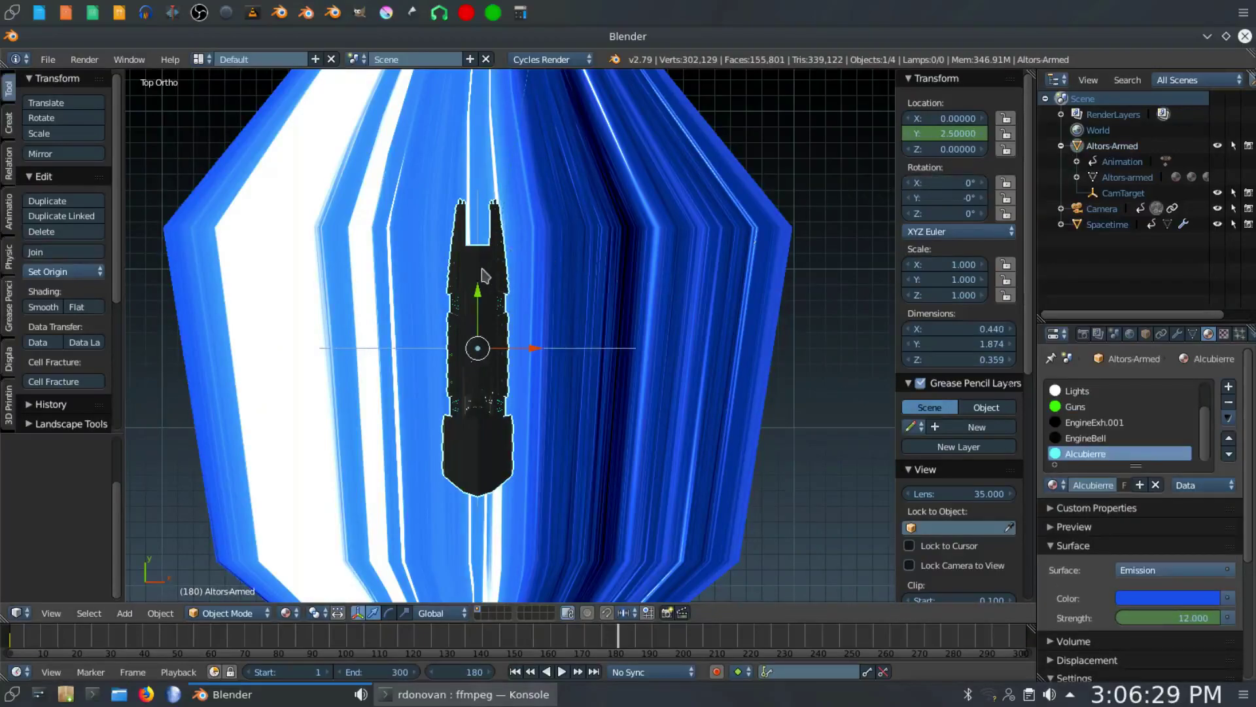
scroll(776, 273, down, 6)
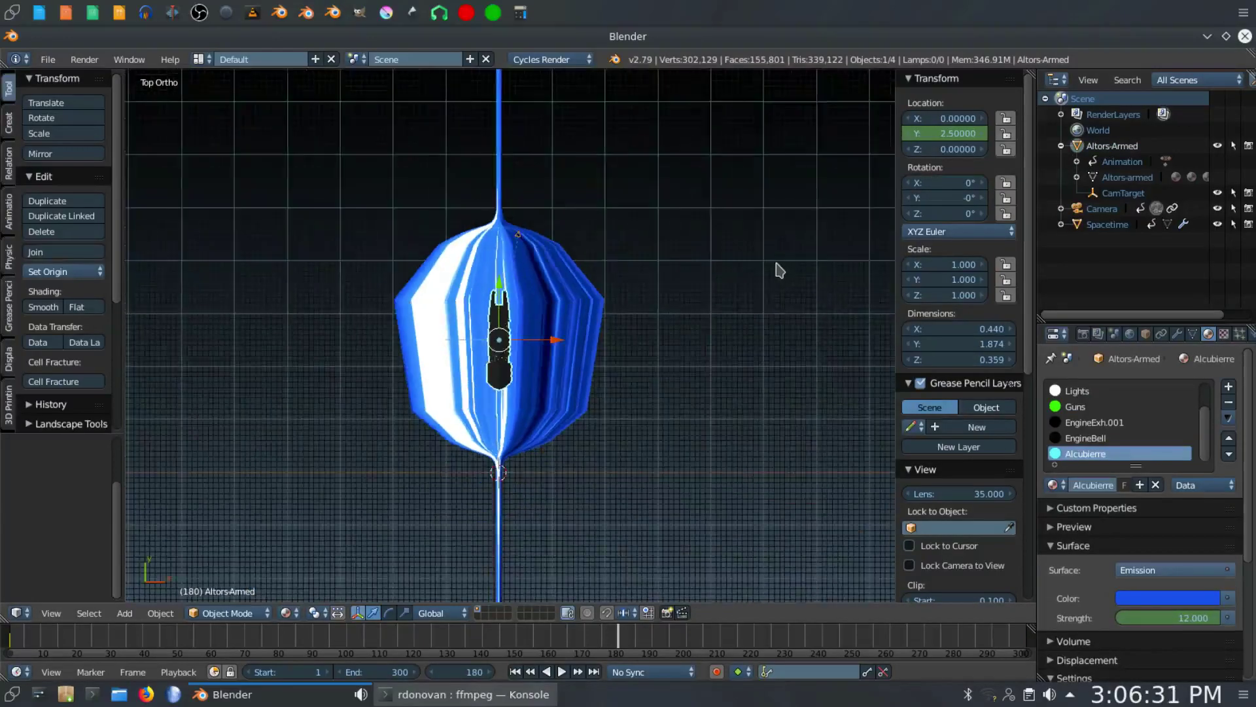
scroll(778, 270, down, 1)
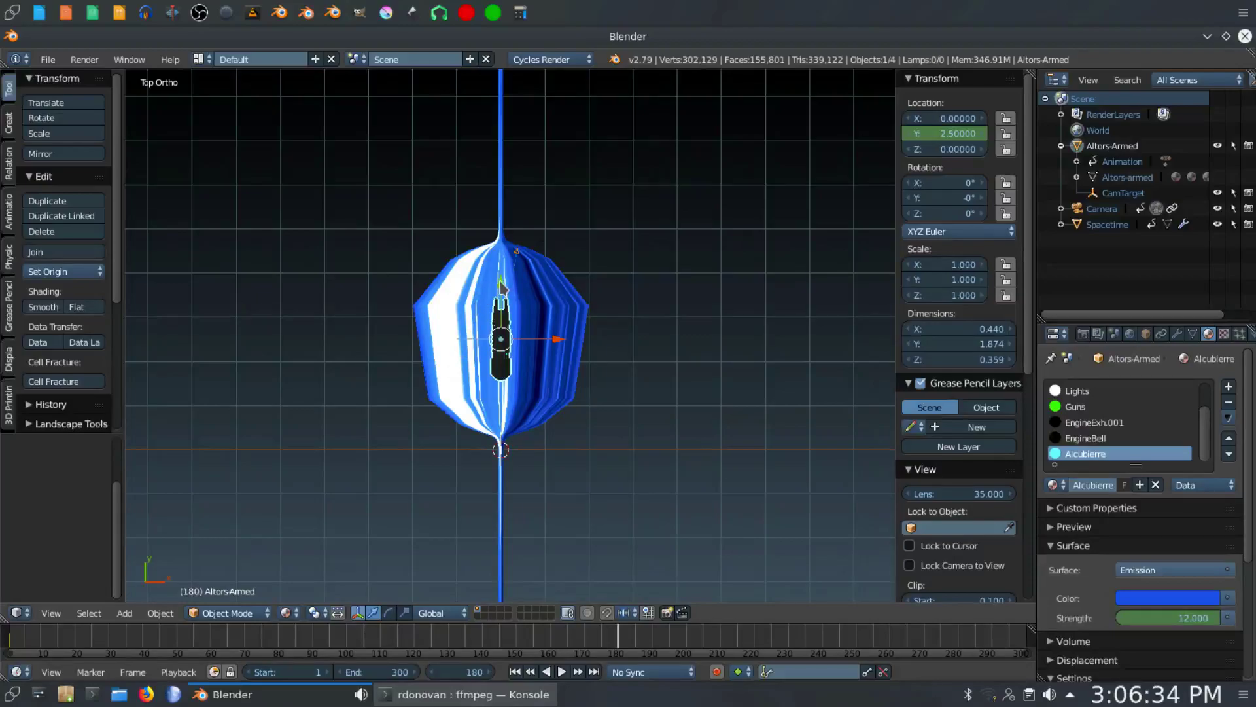
click(981, 135)
click(925, 132)
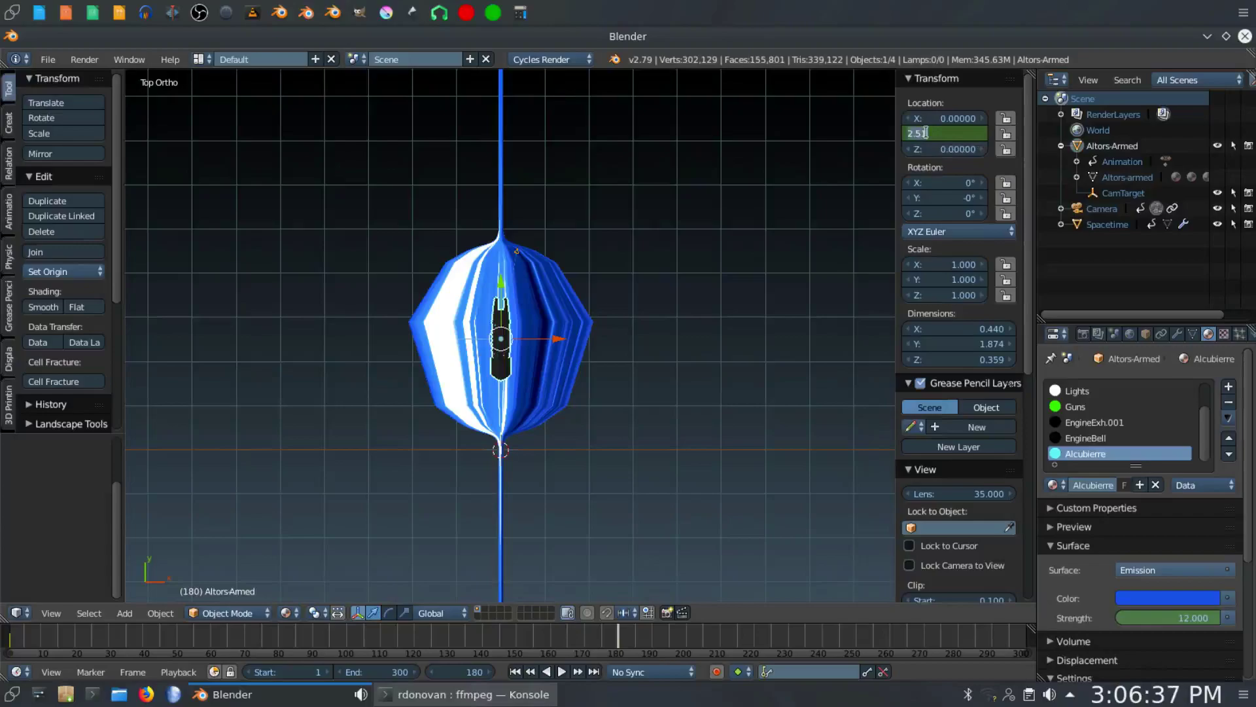
text(6.7)
key(Return)
right_click(929, 135)
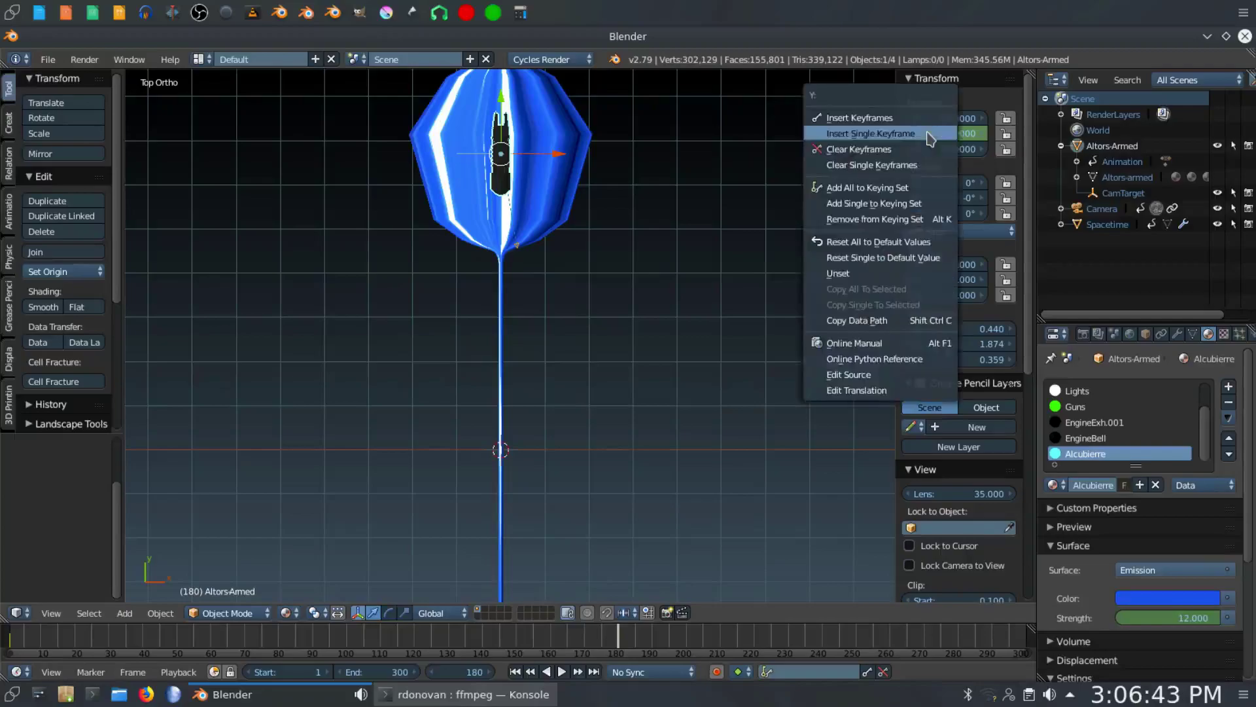
click(929, 134)
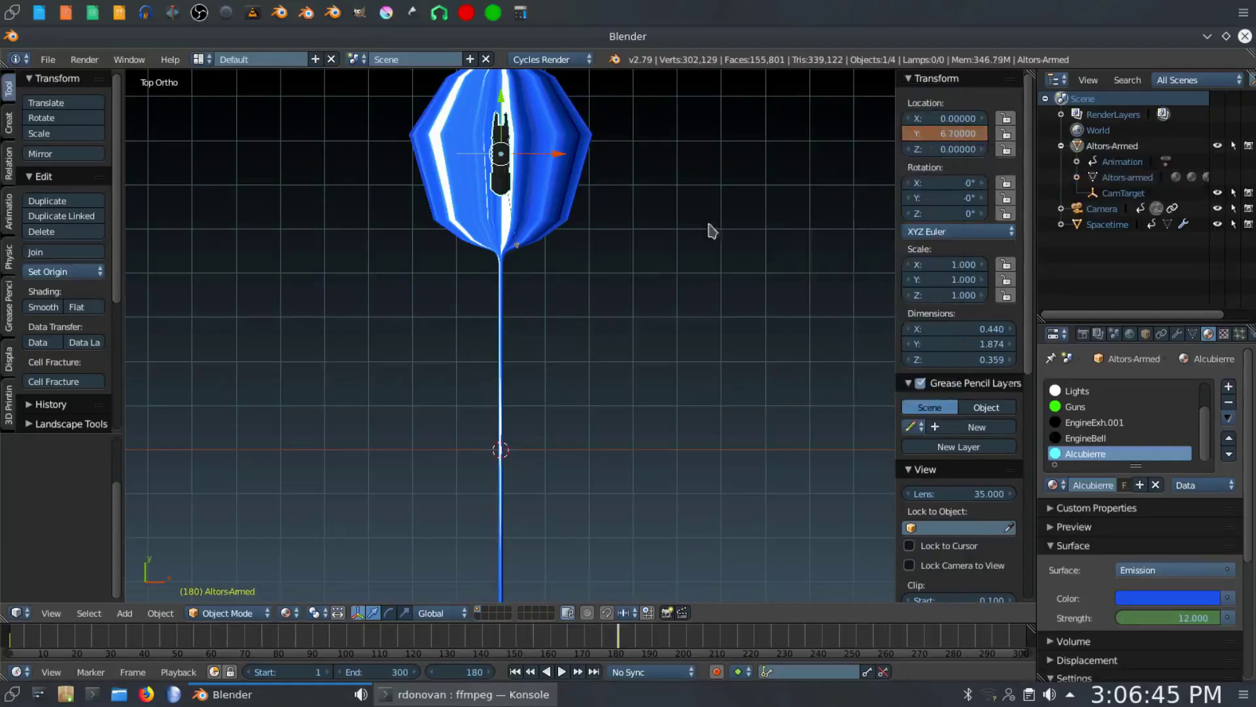
Step: Check the camera against the bubble's tail, set the ship's Y location to 6.65 and replace its keyframe at frame 180
scroll(619, 263, up, 3)
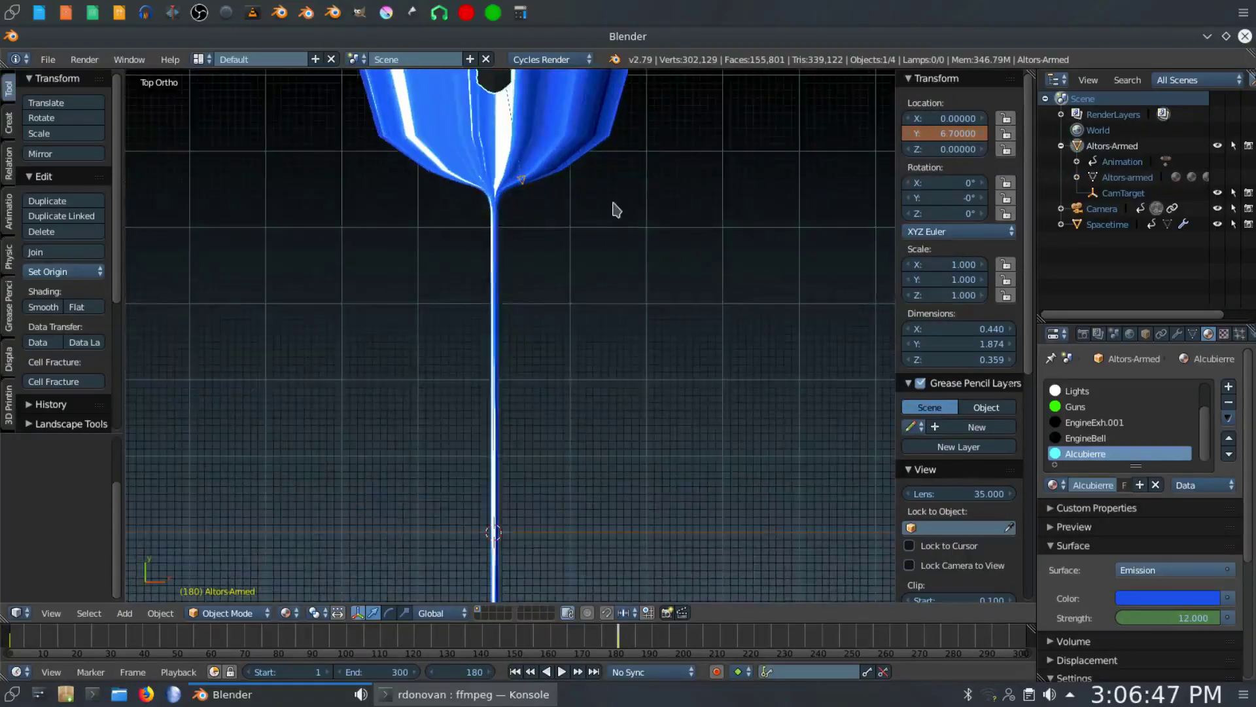
scroll(630, 280, up, 2)
scroll(633, 429, up, 8)
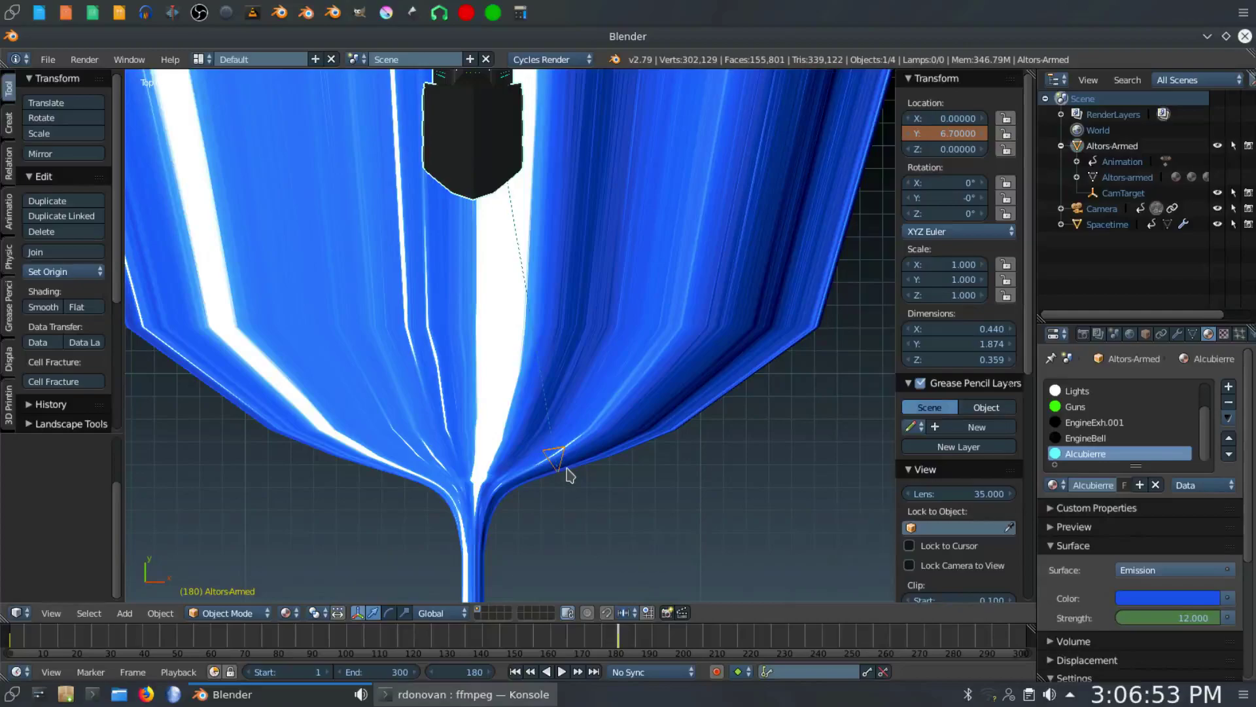
key(KP_5)
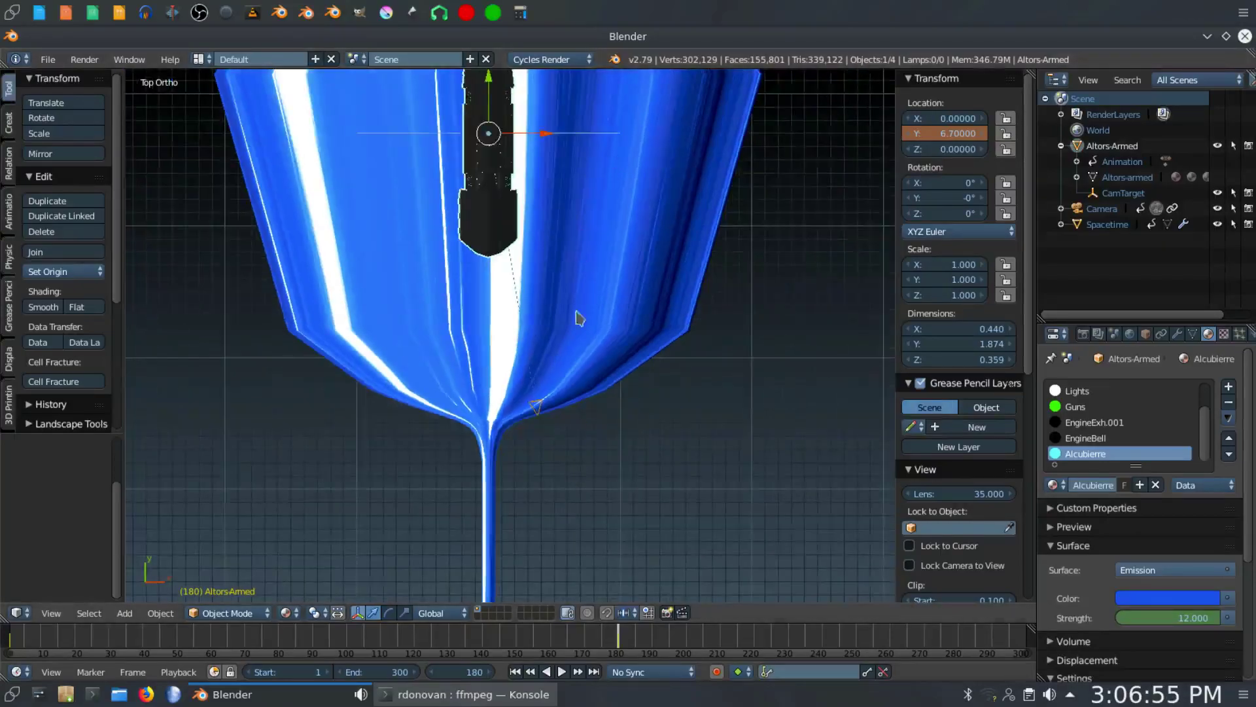
click(937, 134)
key(Return)
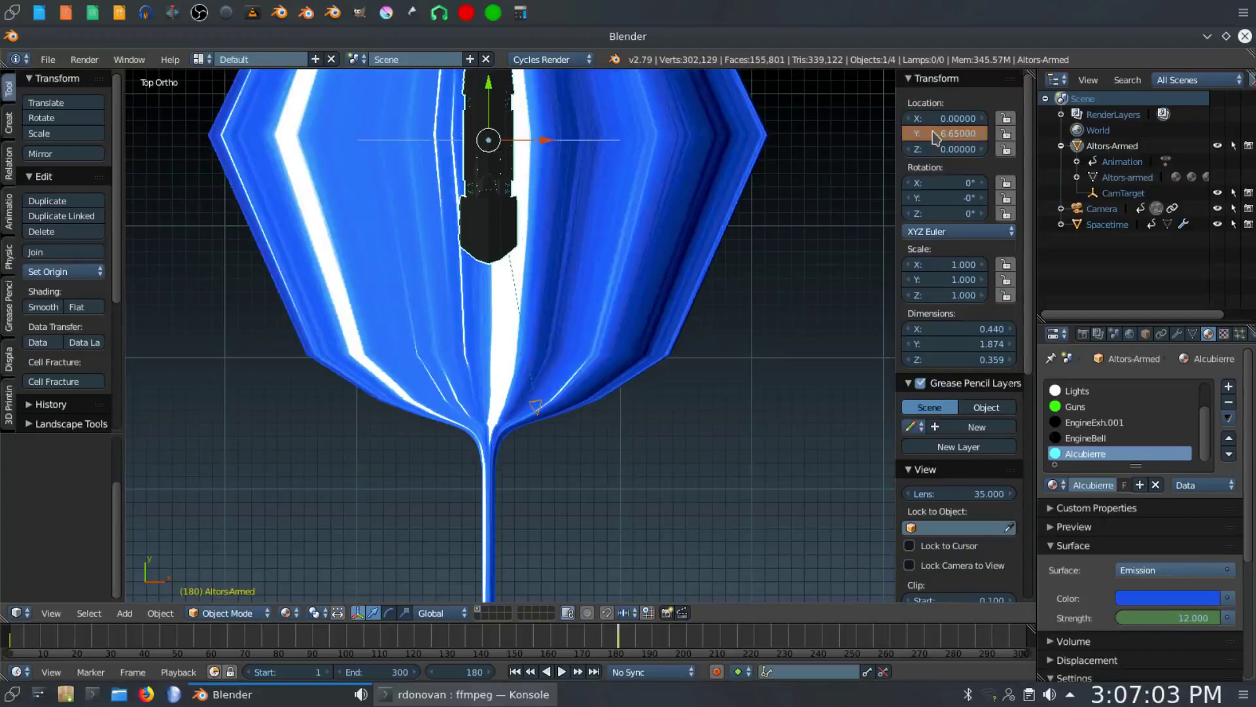
right_click(936, 135)
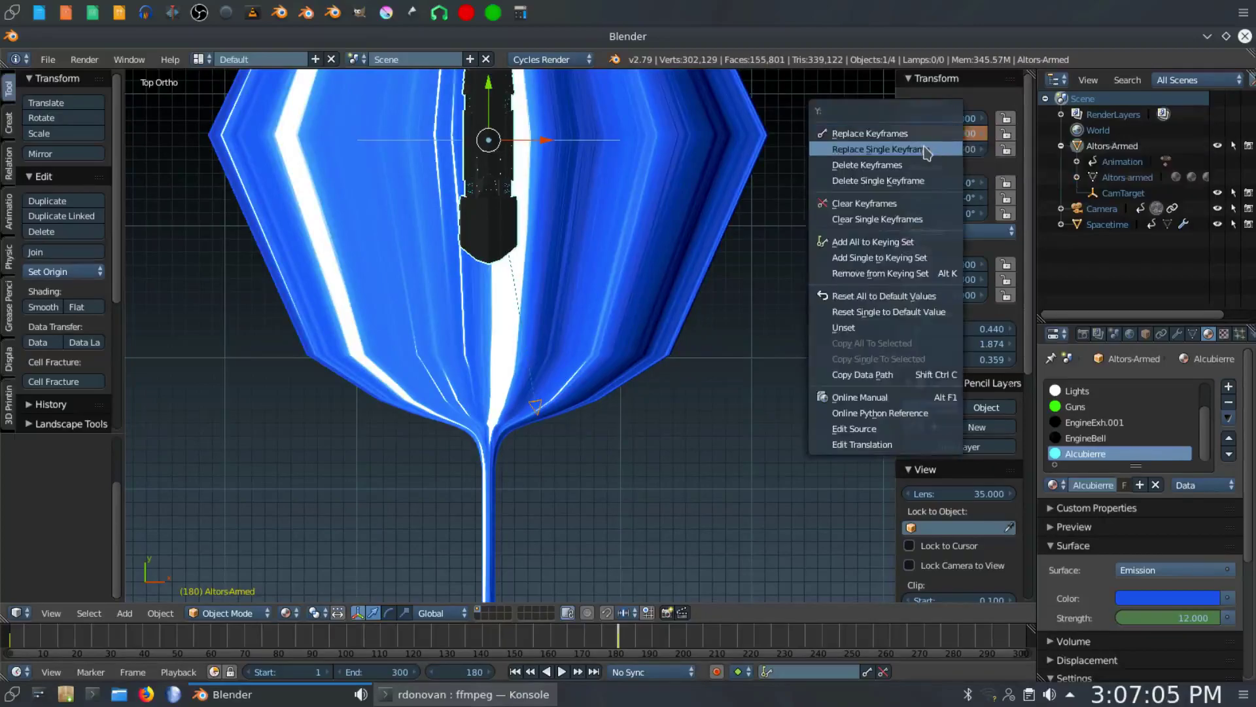
key(Escape)
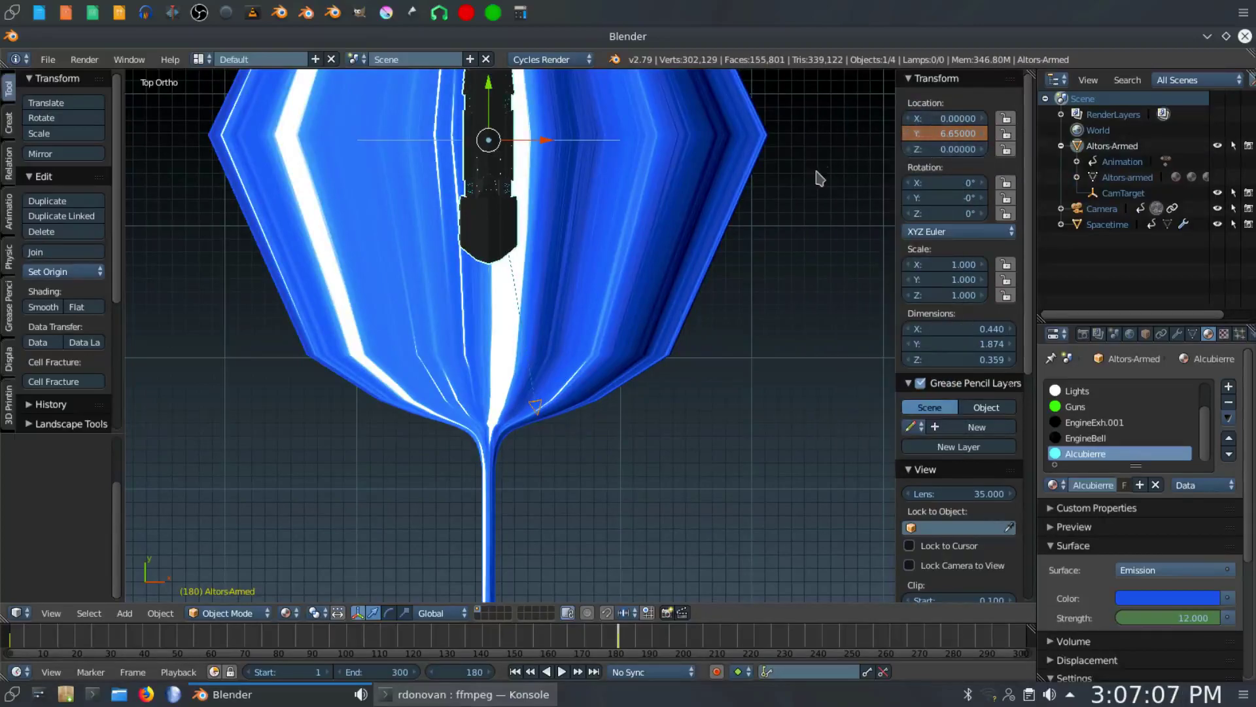
Step: Preview the ship's forward movement from frame 1 in the zoomed-out top view and go back to frame 1
click(516, 672)
scroll(769, 443, down, 8)
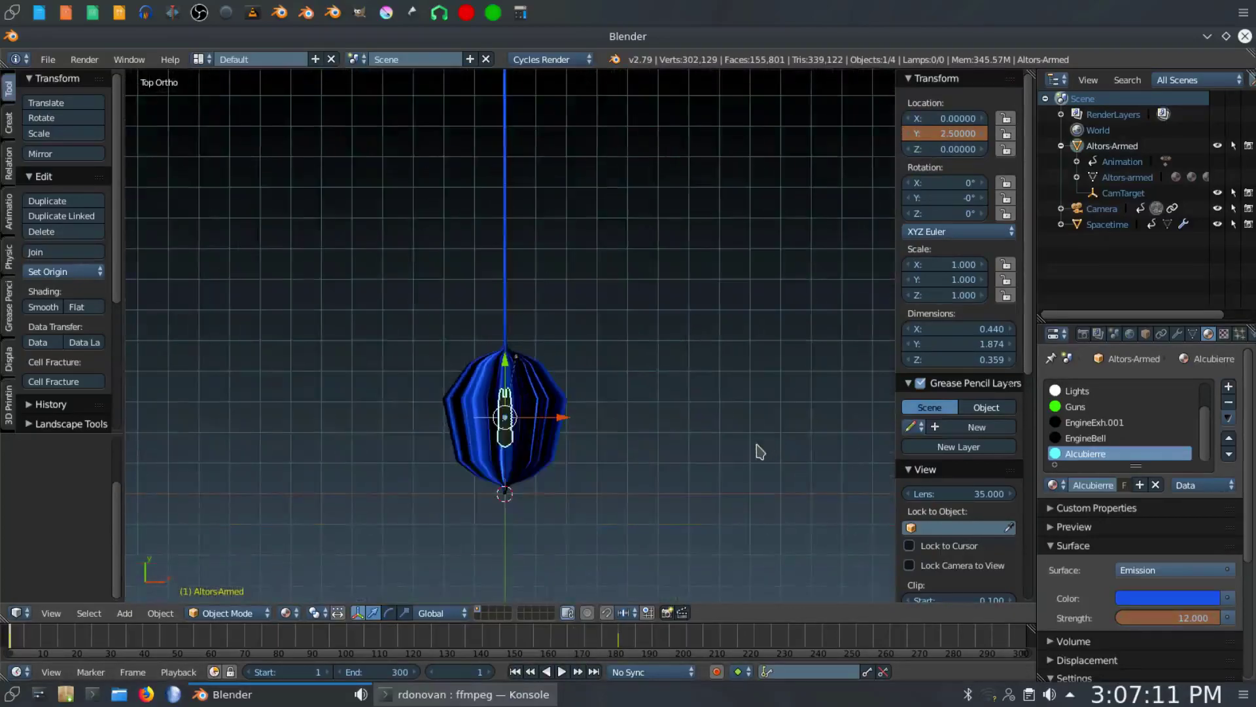
click(562, 671)
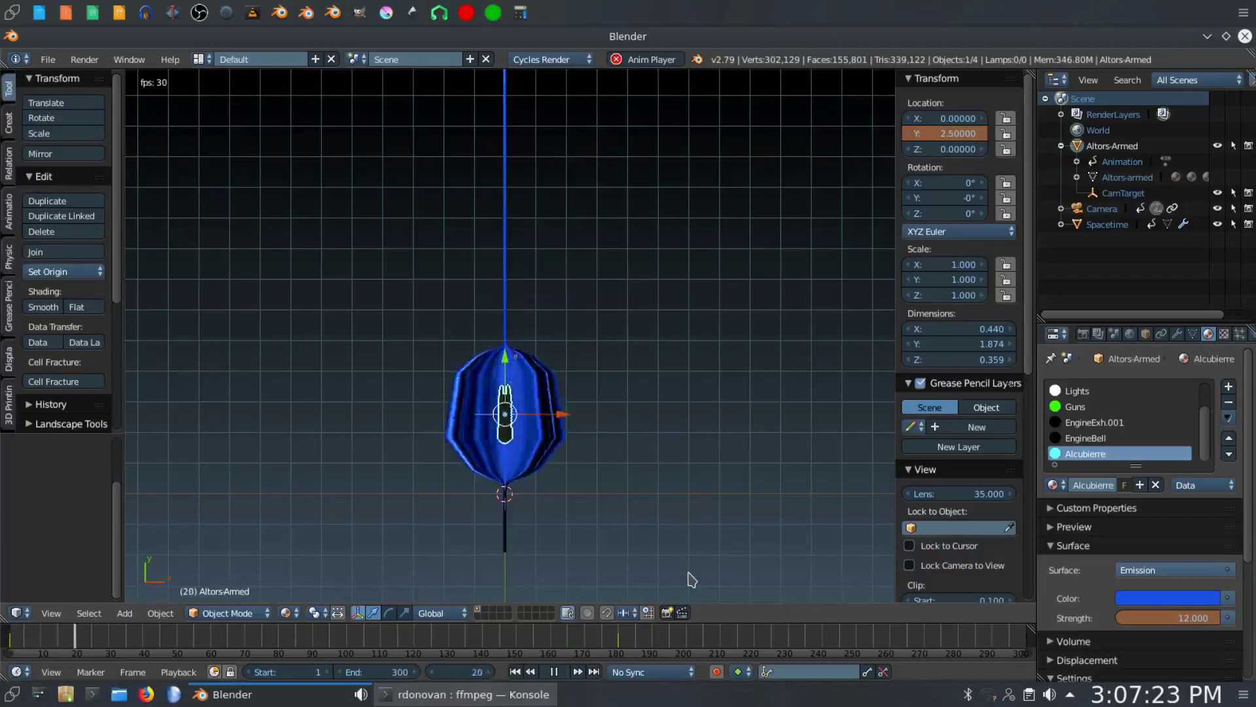
click(553, 671)
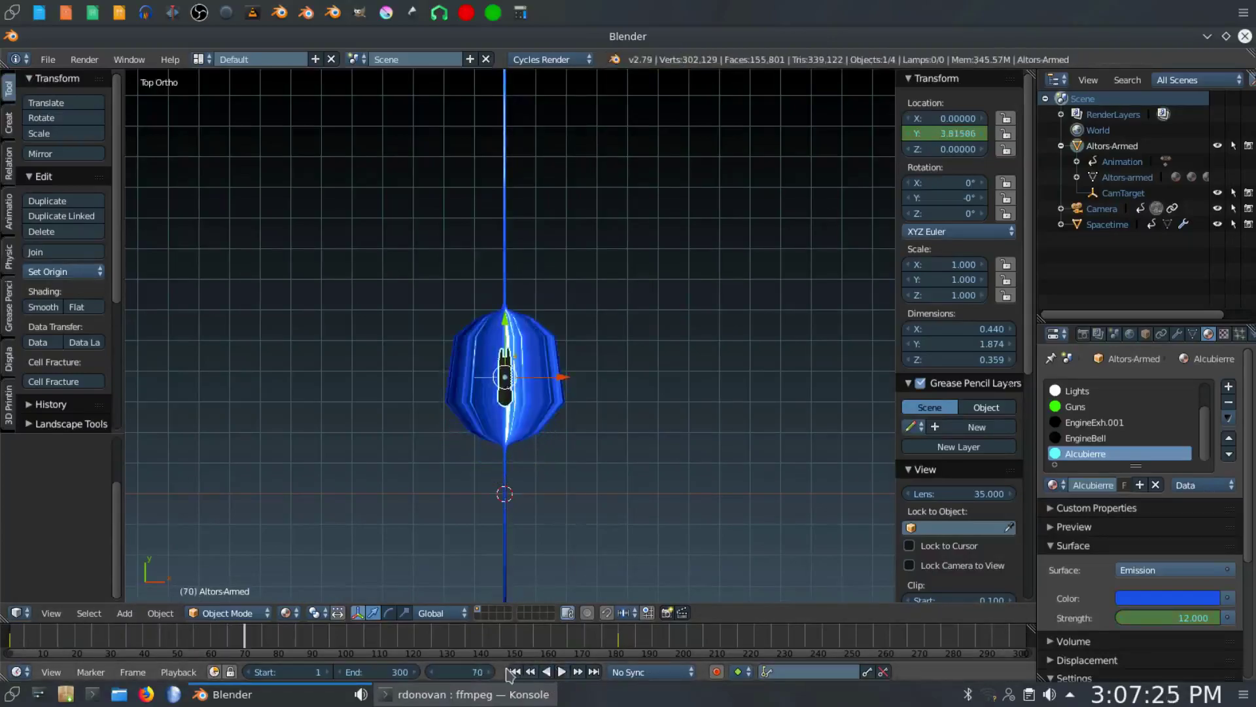
click(516, 672)
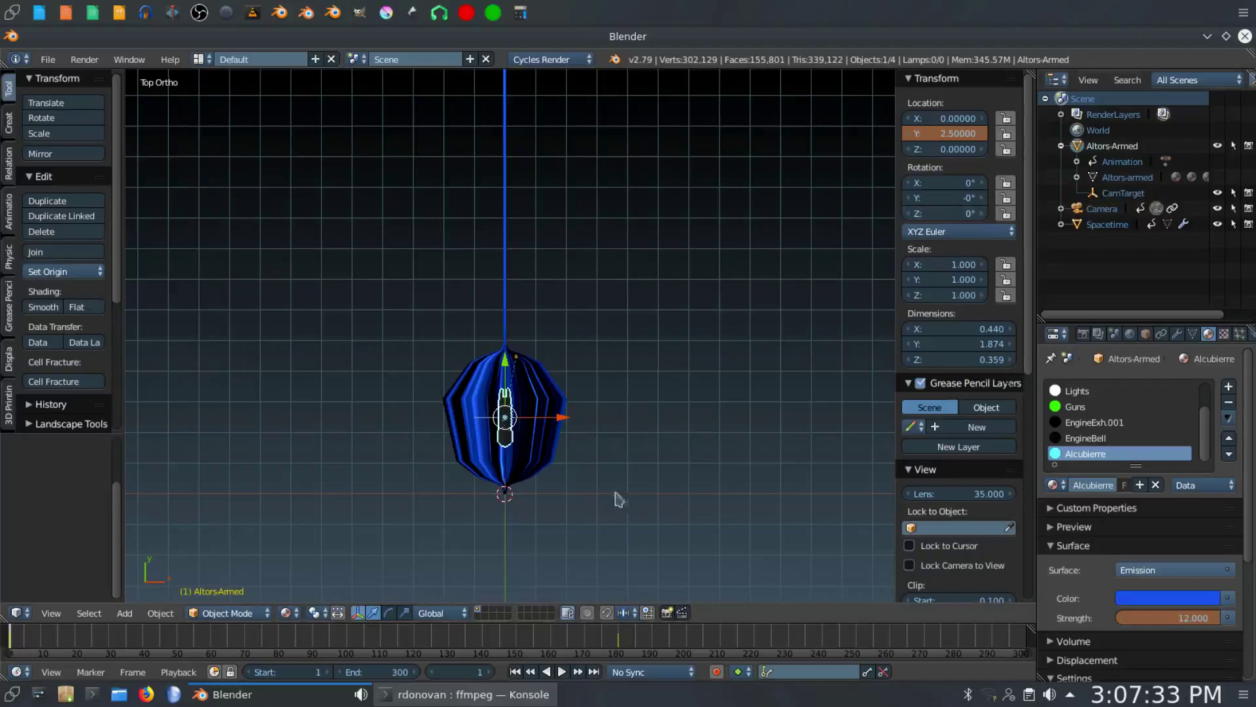
Step: Select the camera and preview the ship's flight from frame 1 through the camera view
click(618, 643)
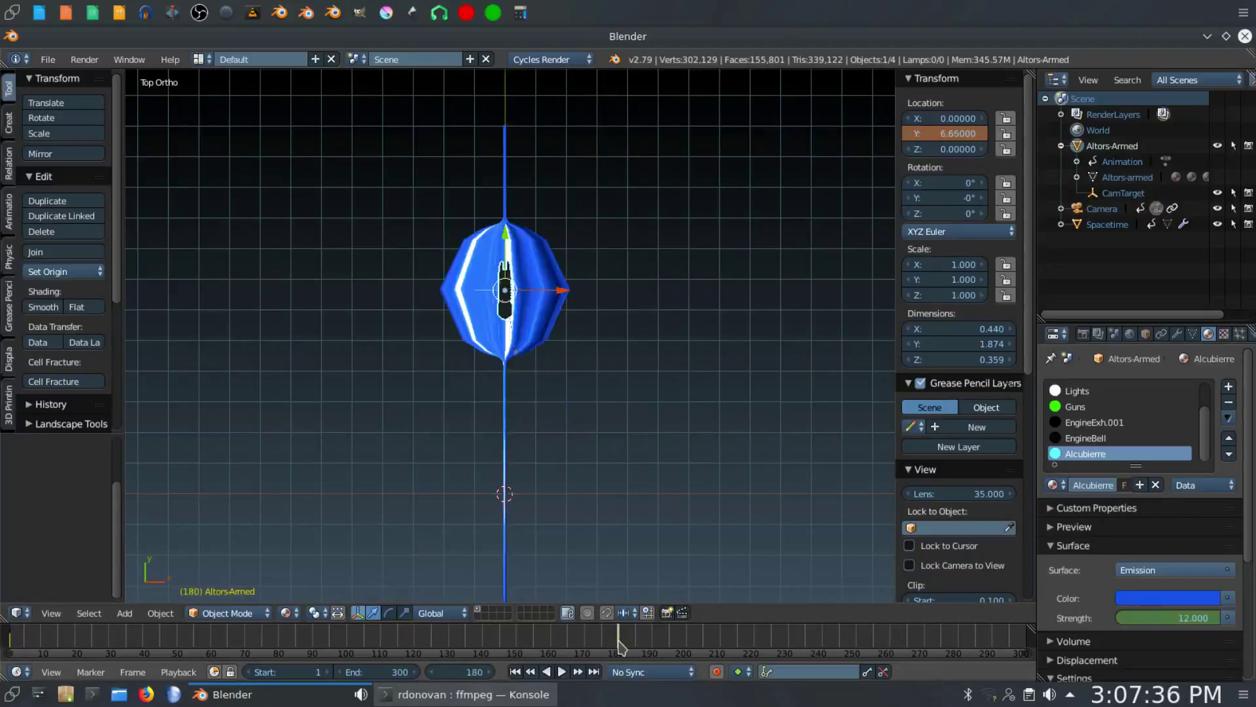
click(1098, 210)
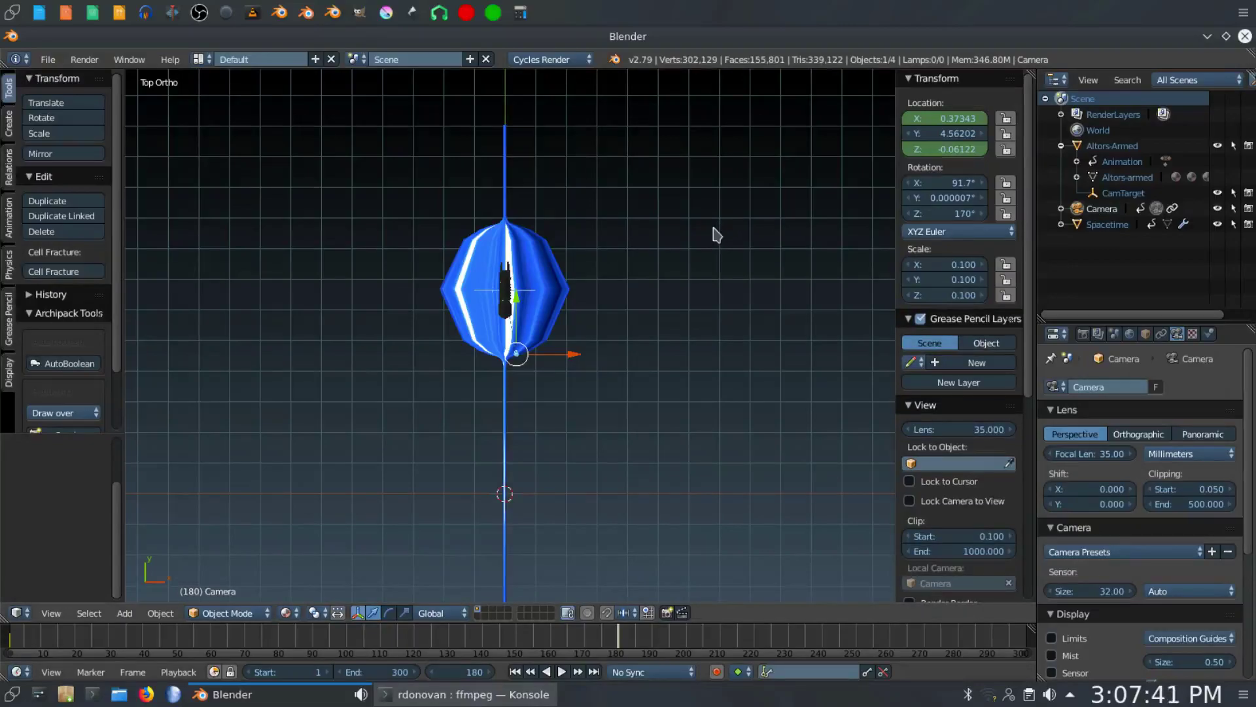
key(KP_0)
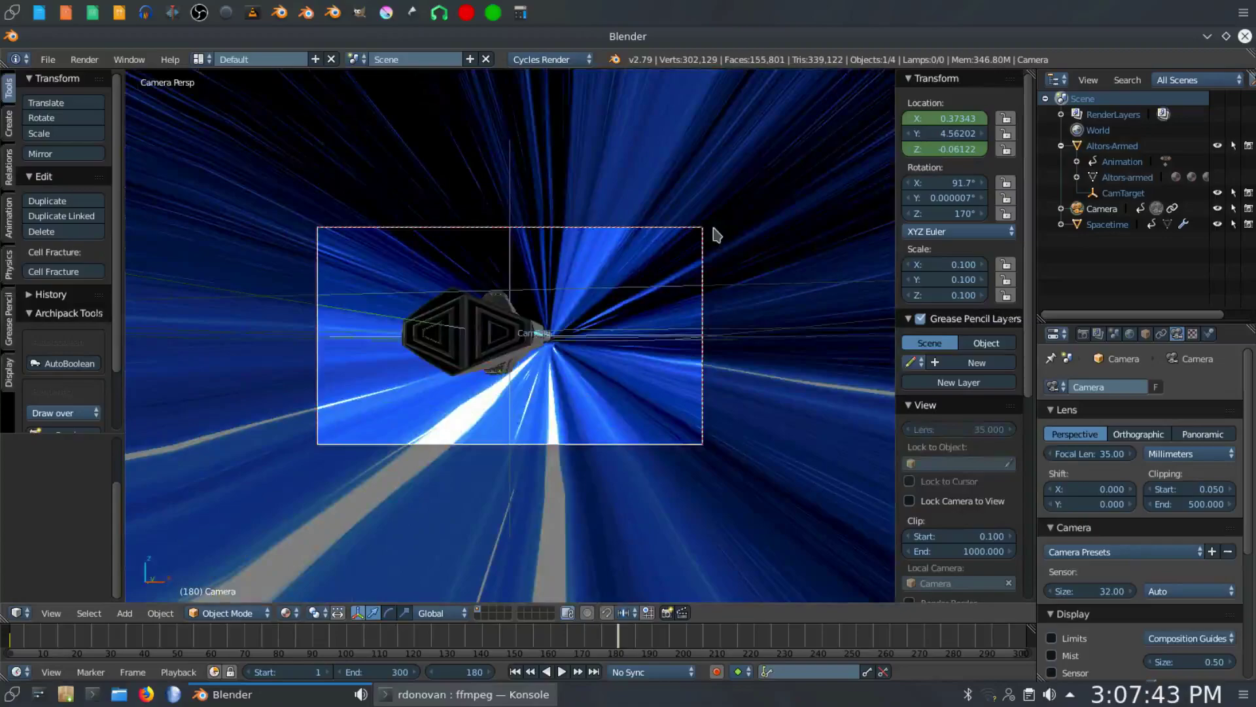
click(514, 673)
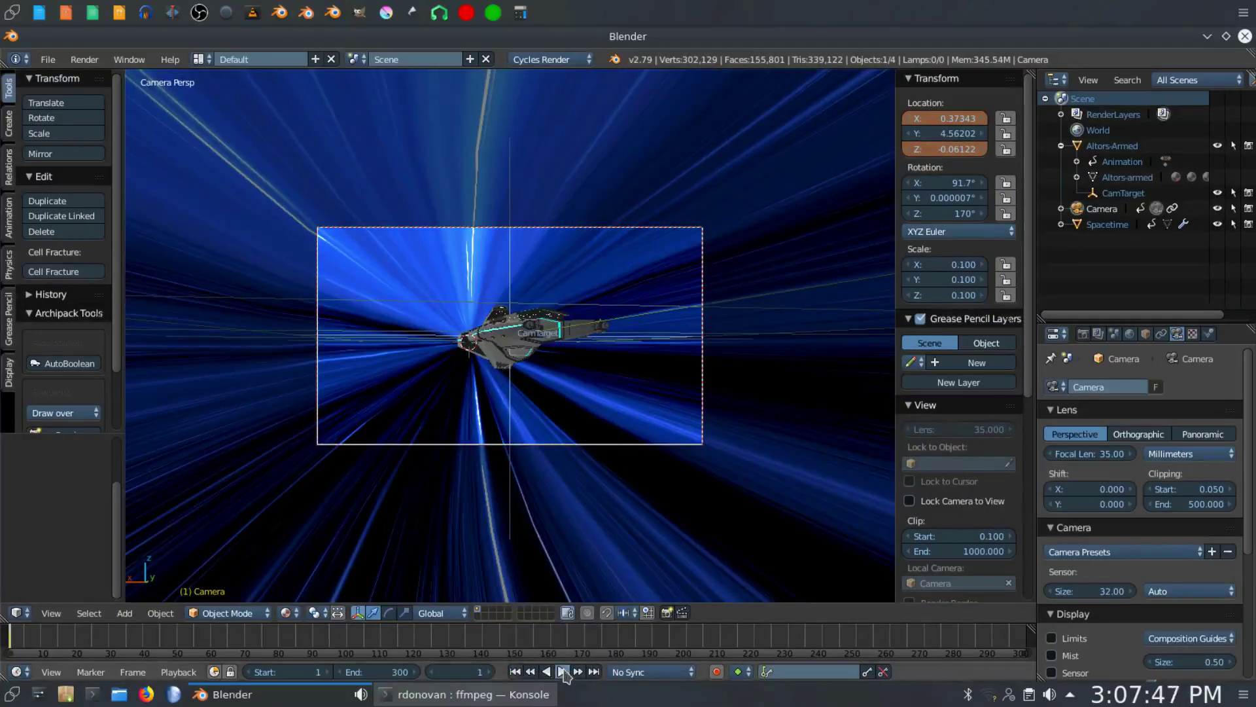
click(563, 672)
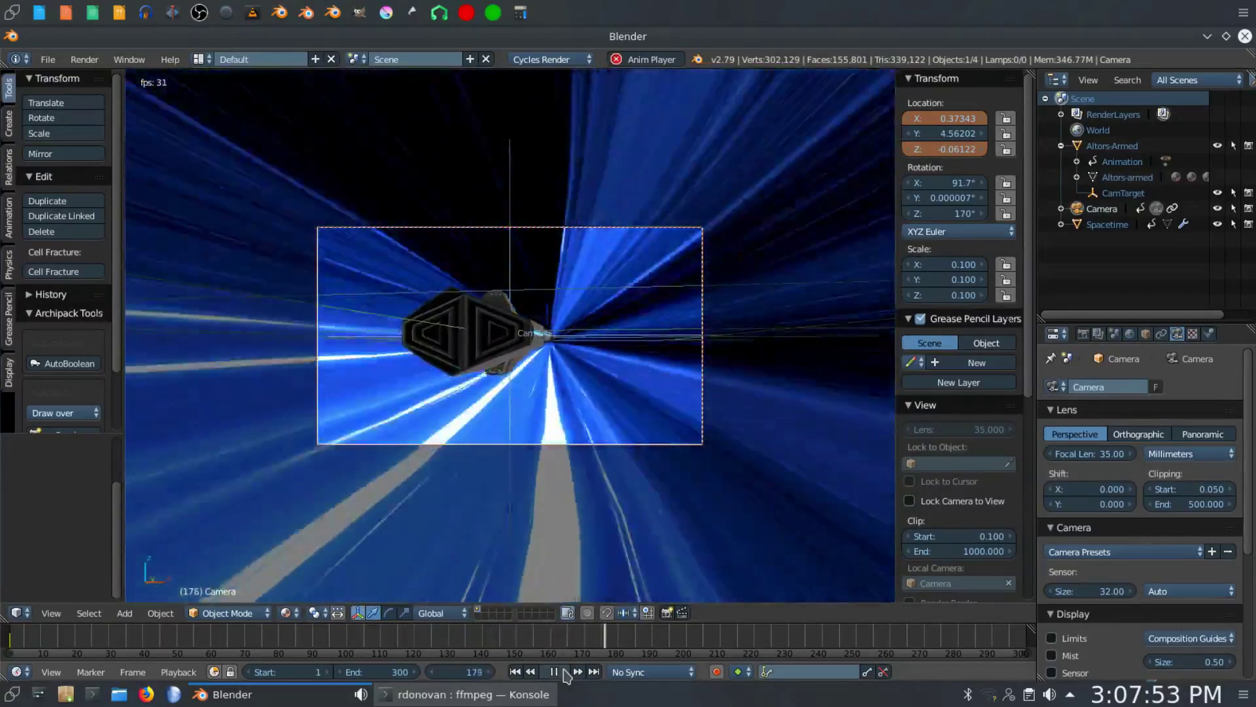
click(555, 672)
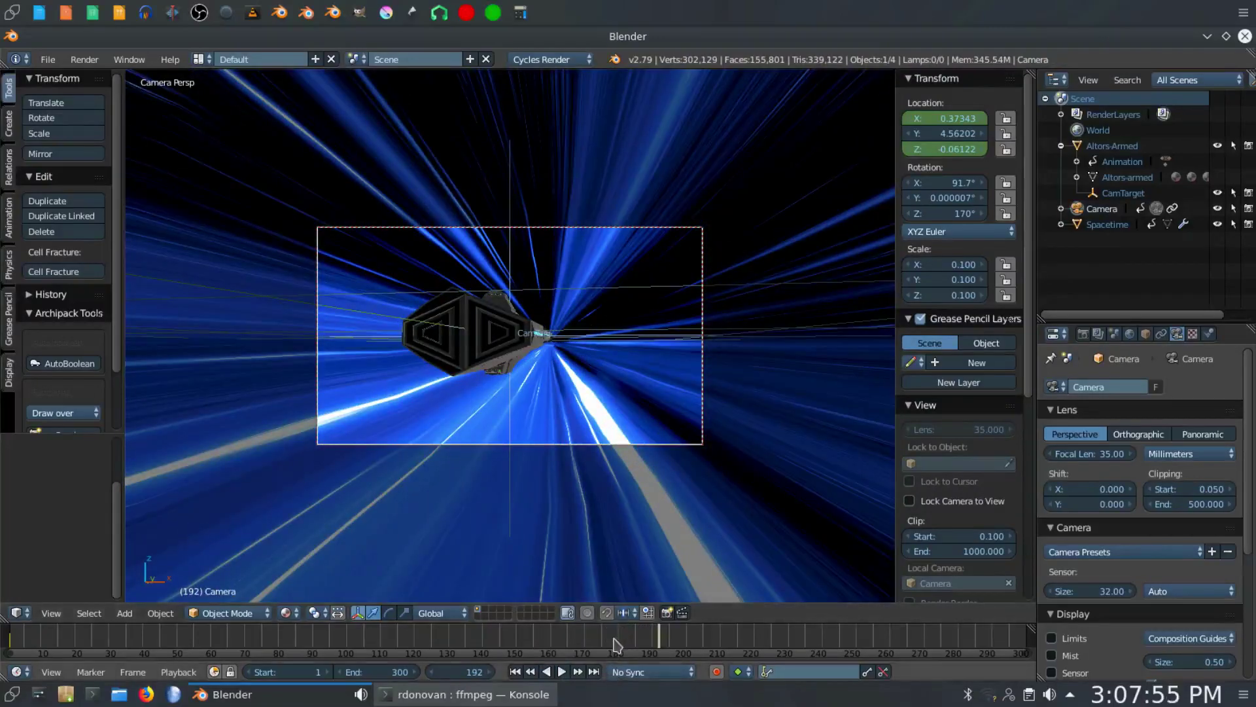
Step: At frame 180, raise the camera about 0.30 along global Z and shift it about -0.10 along global X
click(618, 646)
key(alt+a)
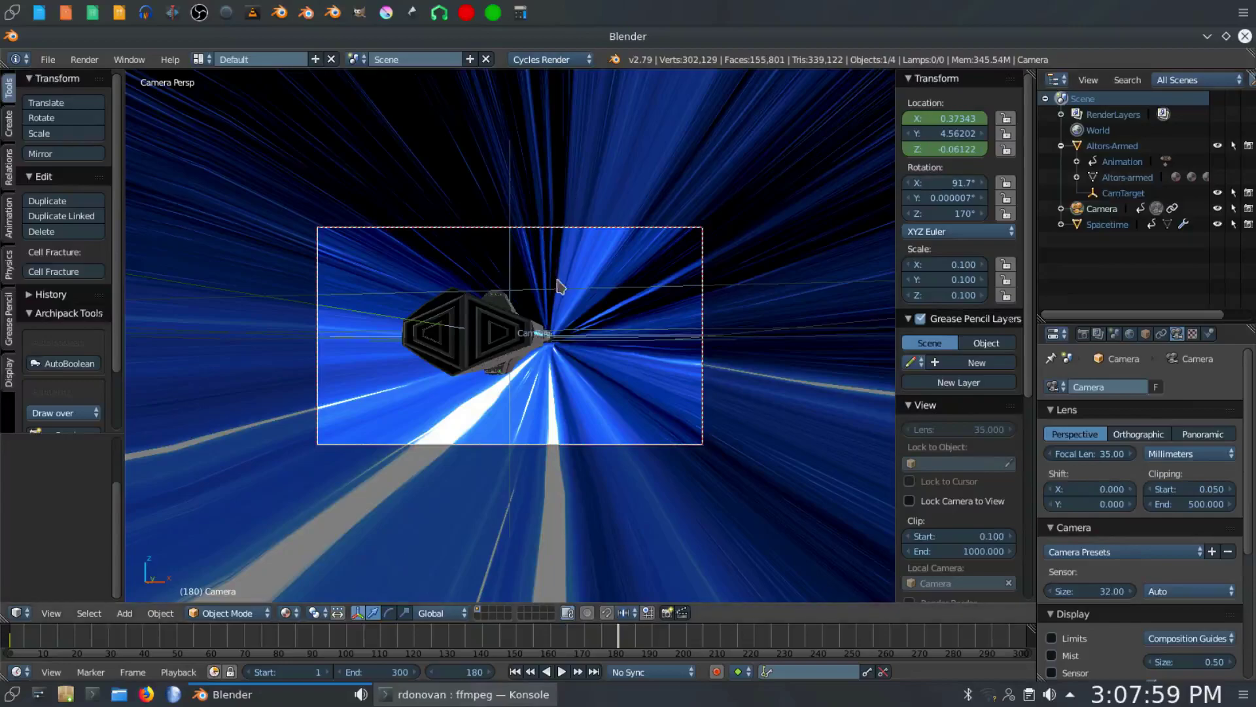
key(g)
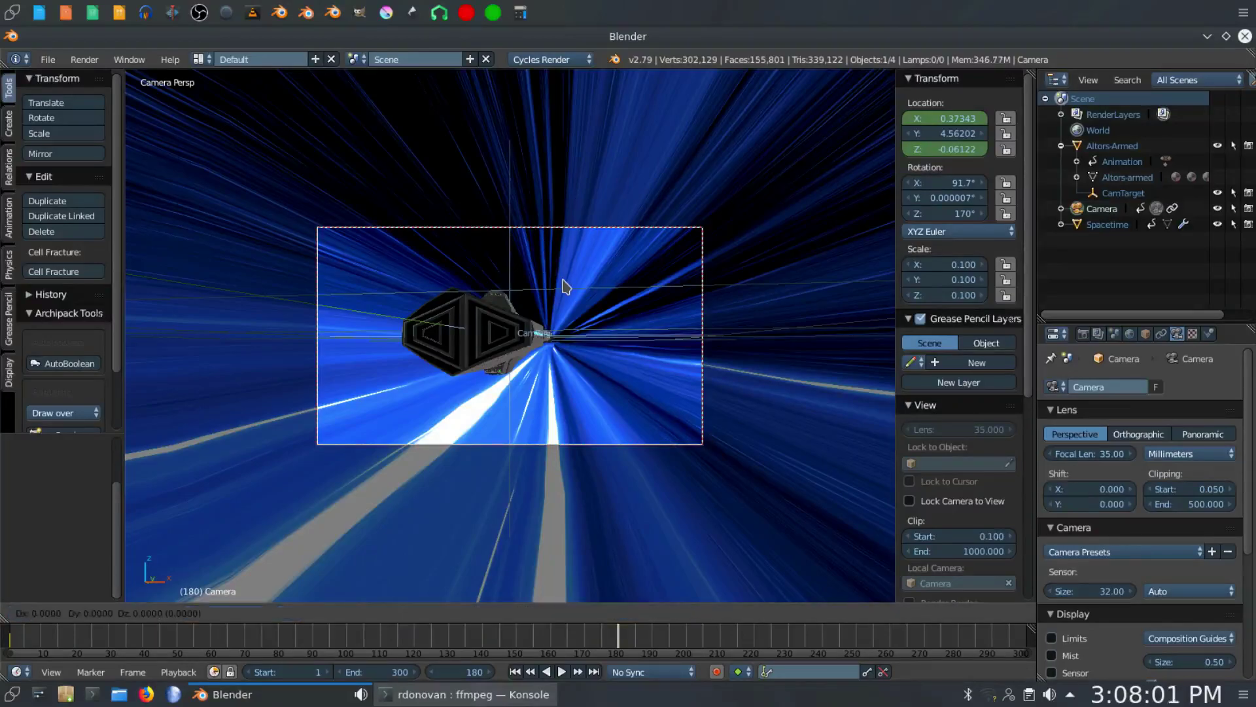
key(z)
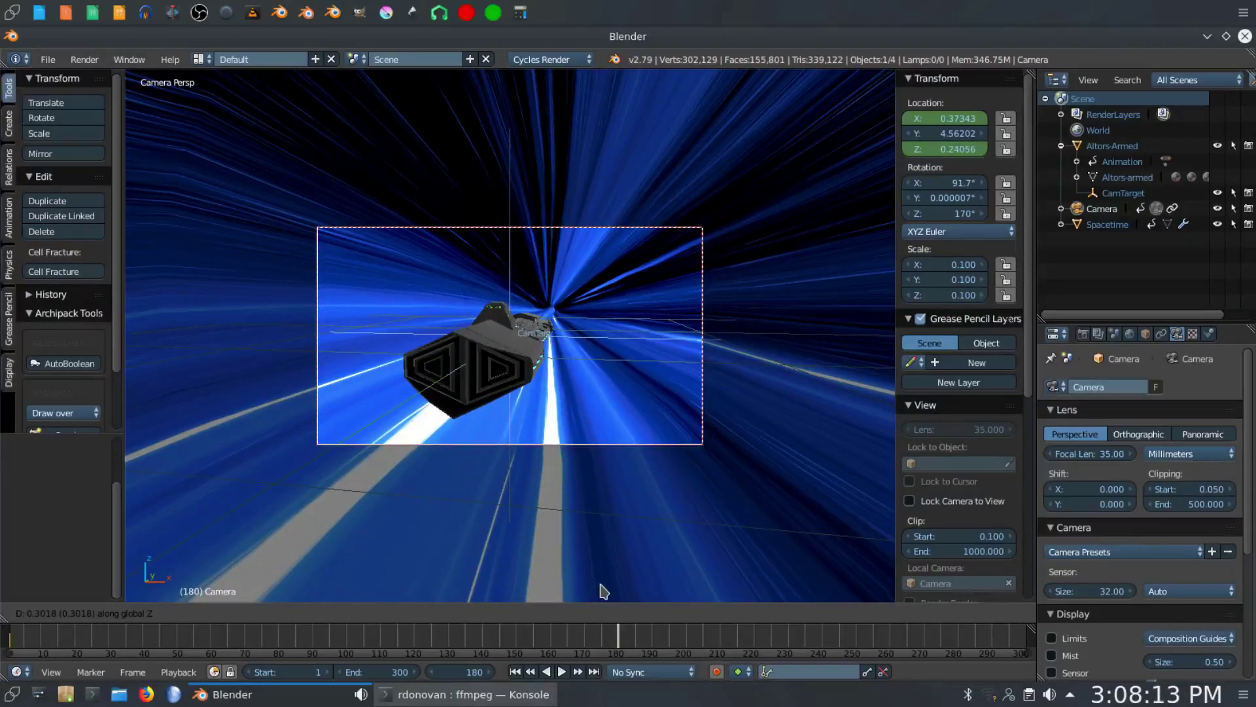
click(603, 592)
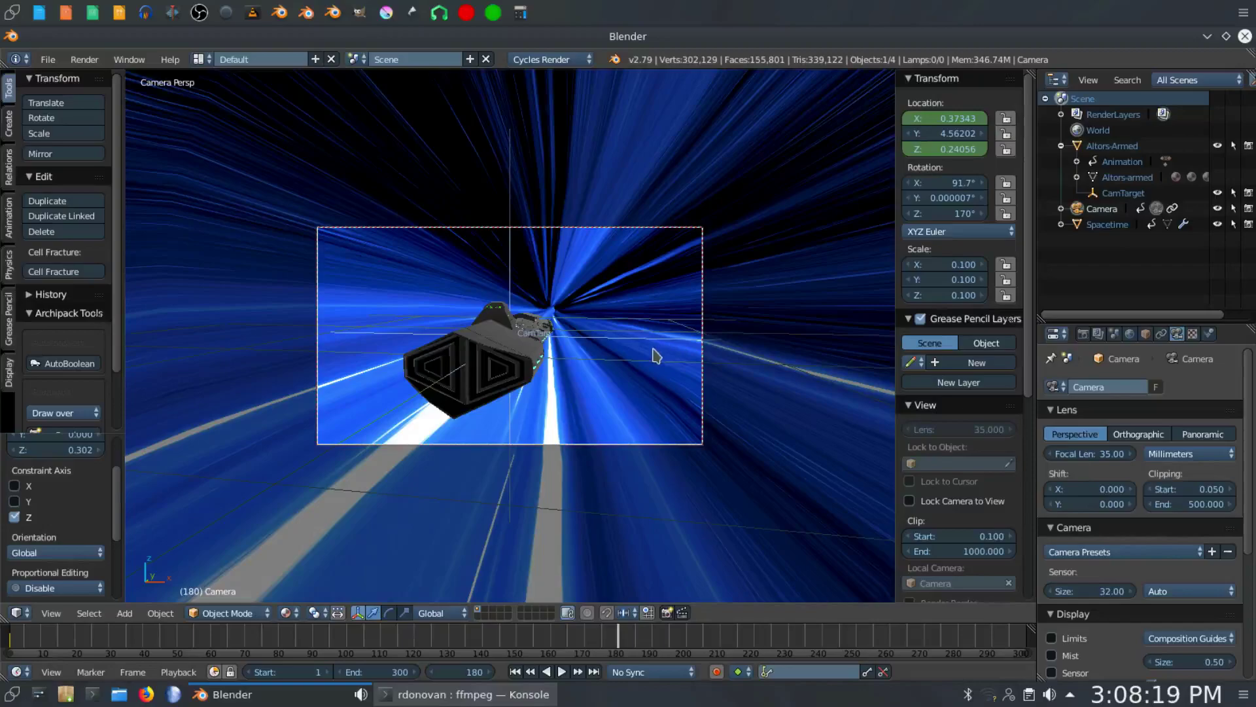
key(g)
key(x)
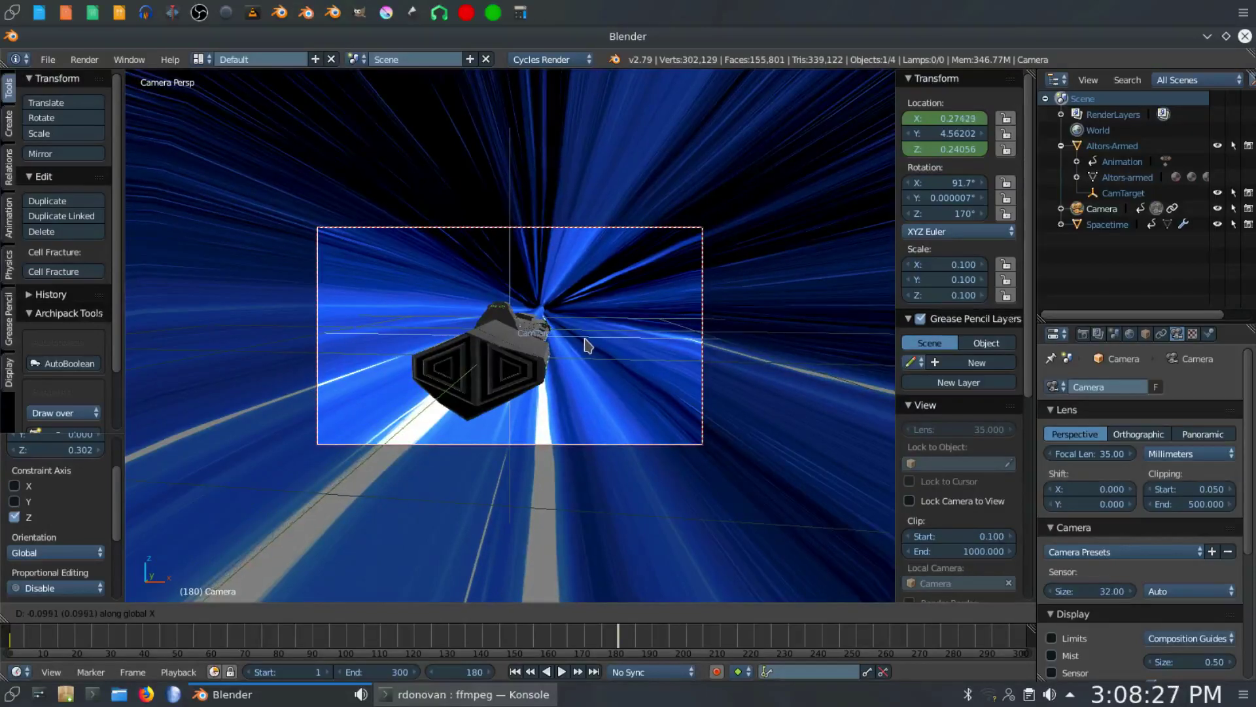
click(587, 345)
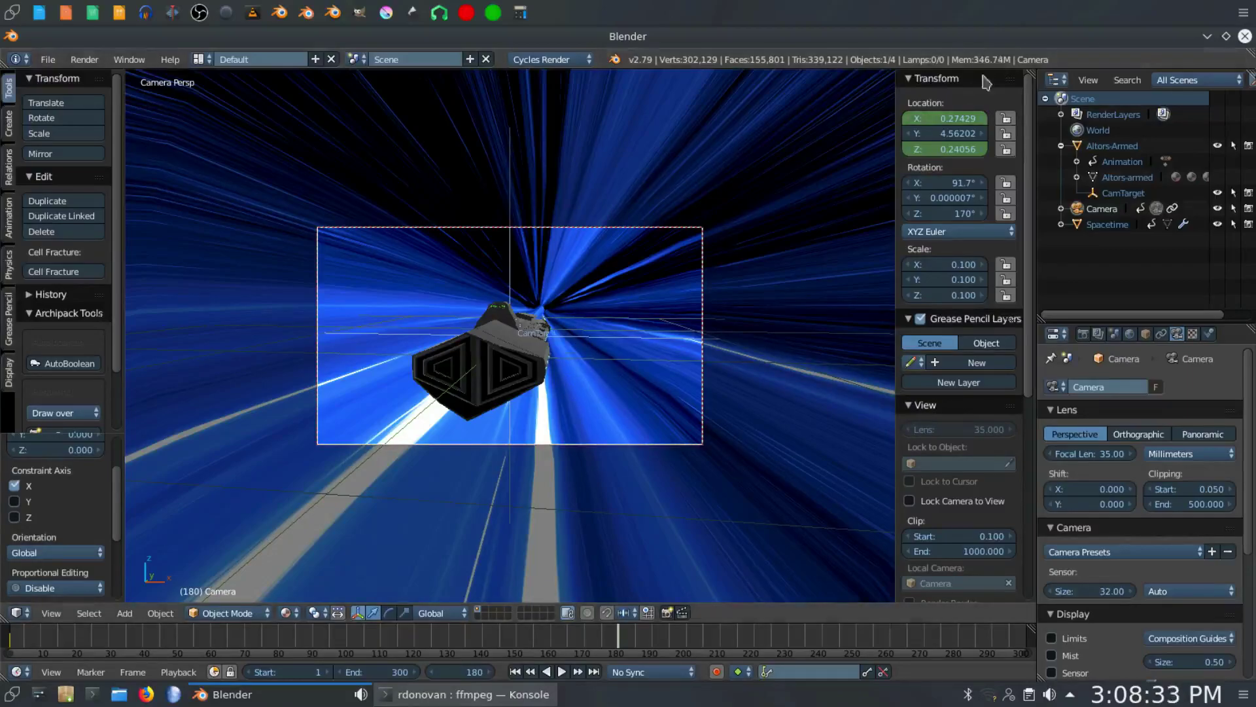
Step: Insert single keyframes on the camera's X and Z location at frame 180
right_click(956, 118)
click(955, 115)
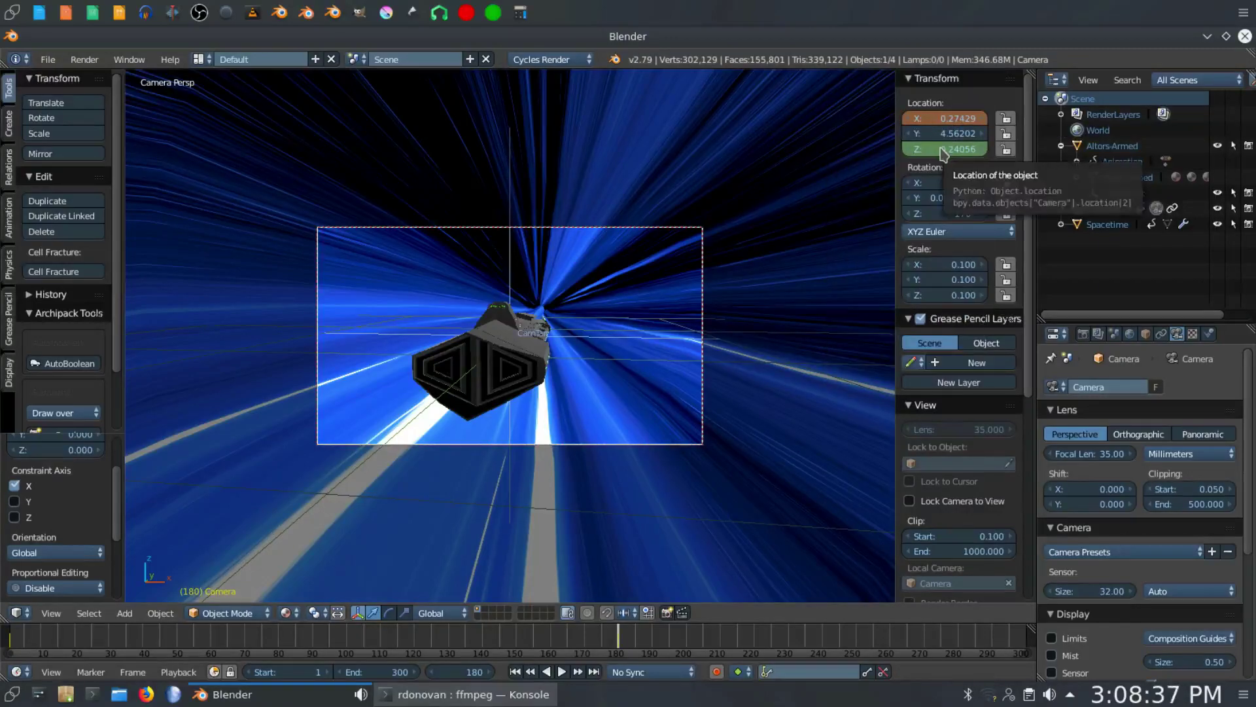
right_click(943, 152)
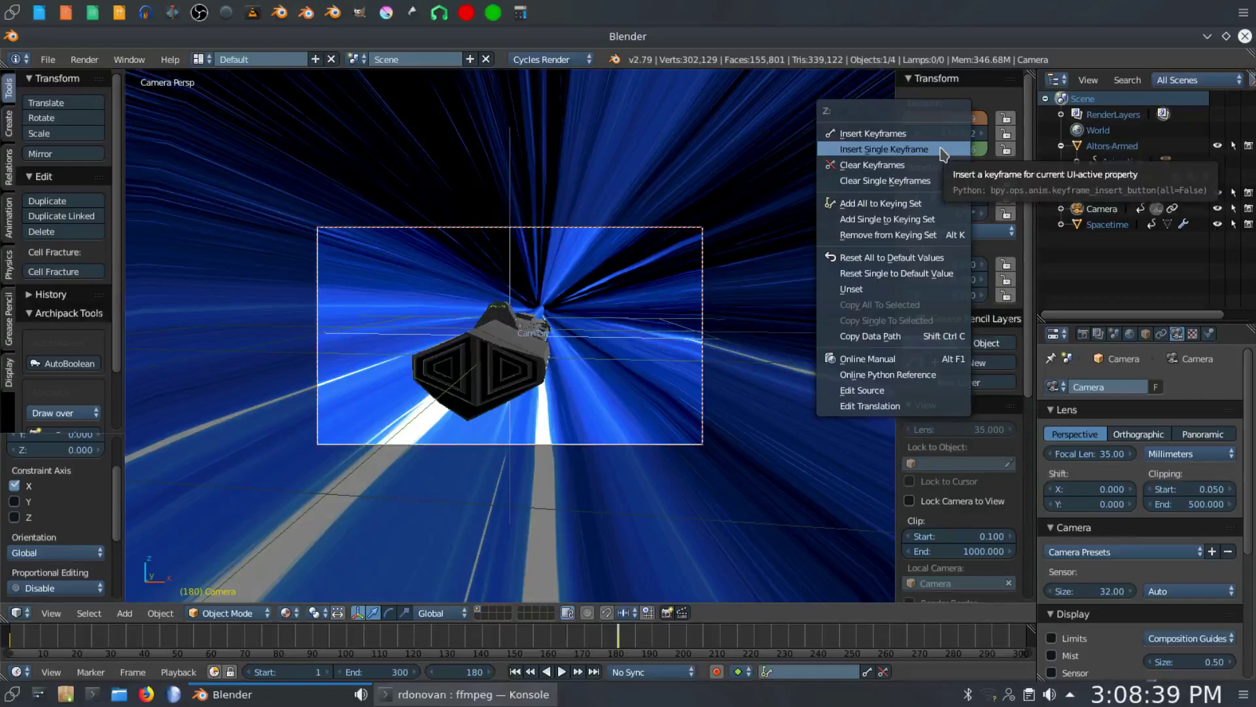
click(939, 150)
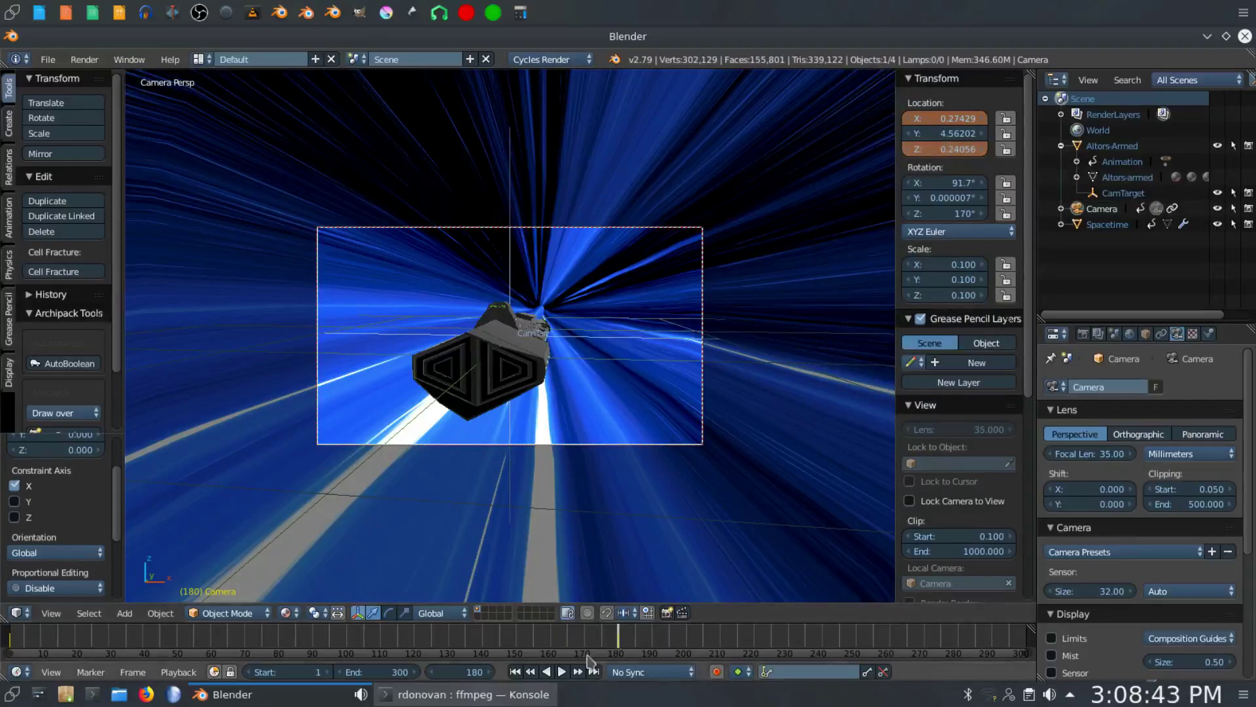
Step: Preview the camera move repeatedly through the camera view, playing from frame 1 past frame 180, and return to frame 1
click(546, 672)
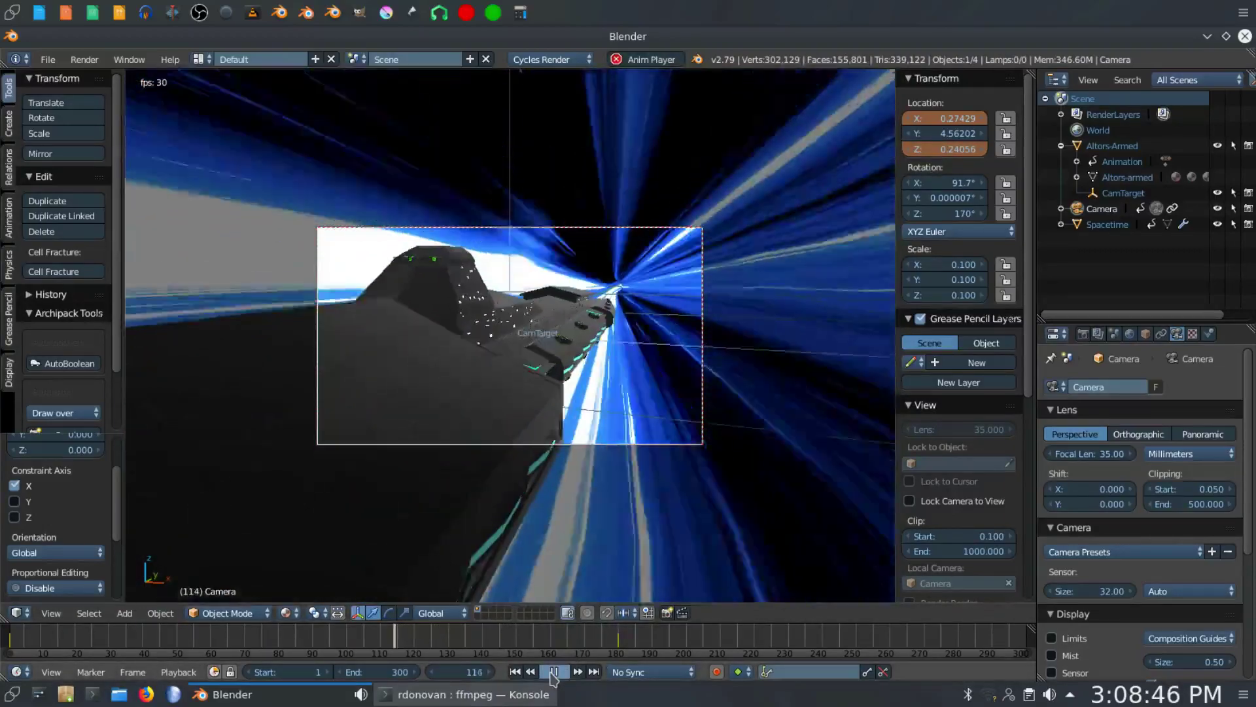
click(554, 672)
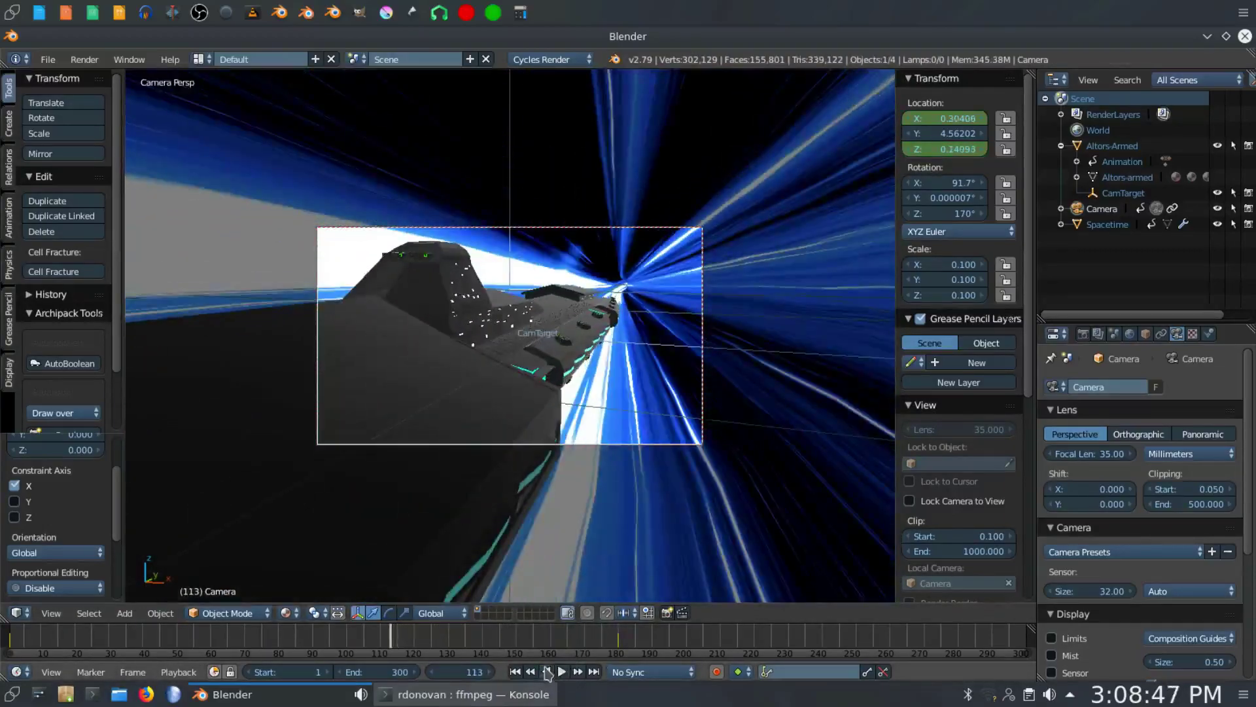
click(516, 672)
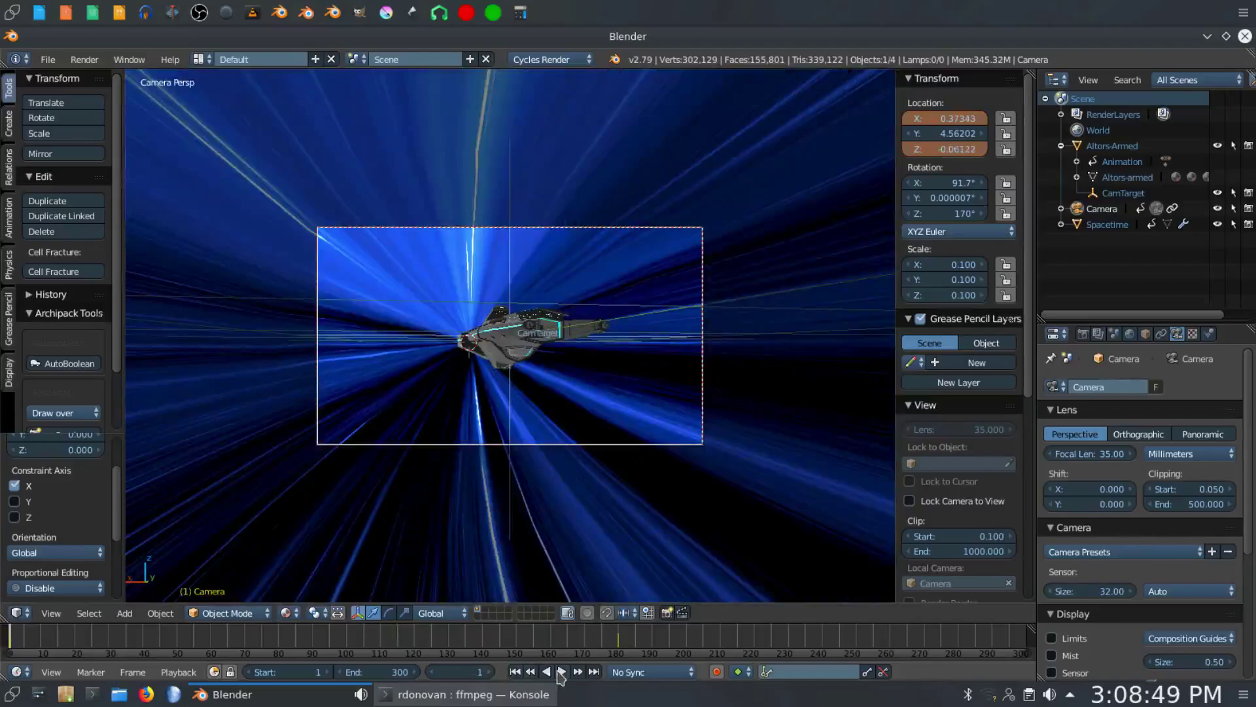
click(561, 672)
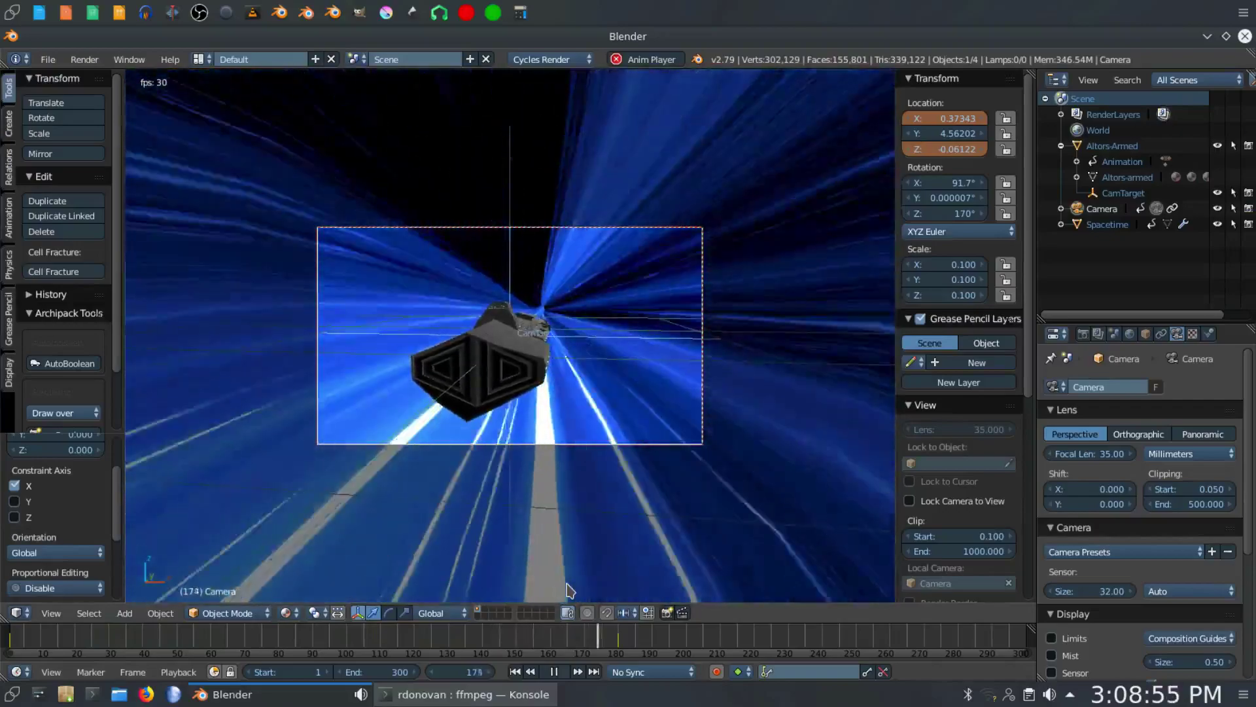
click(553, 672)
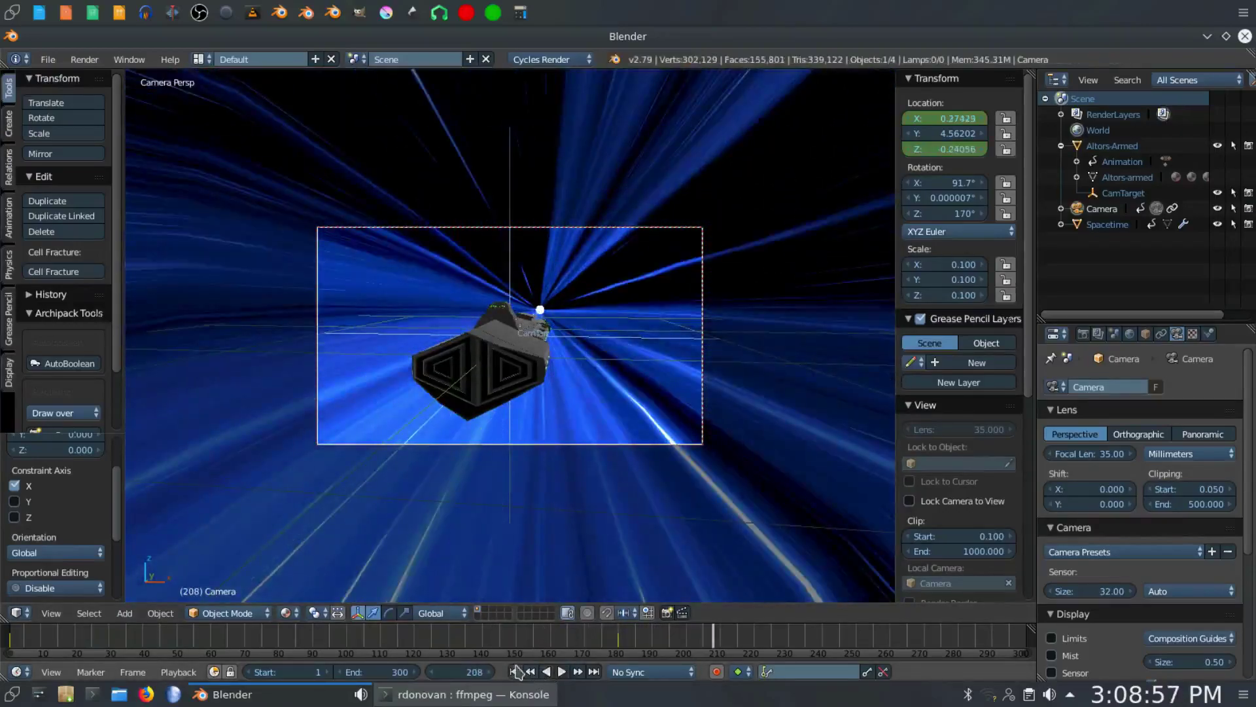
click(516, 672)
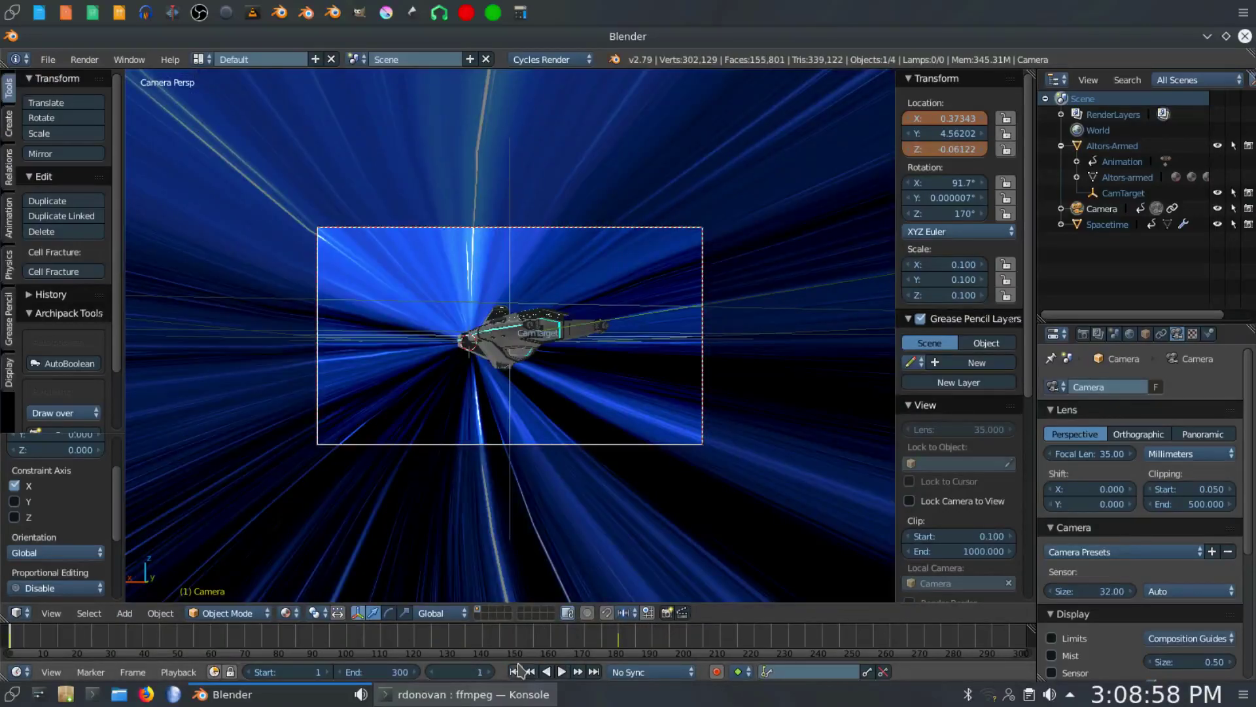
click(562, 672)
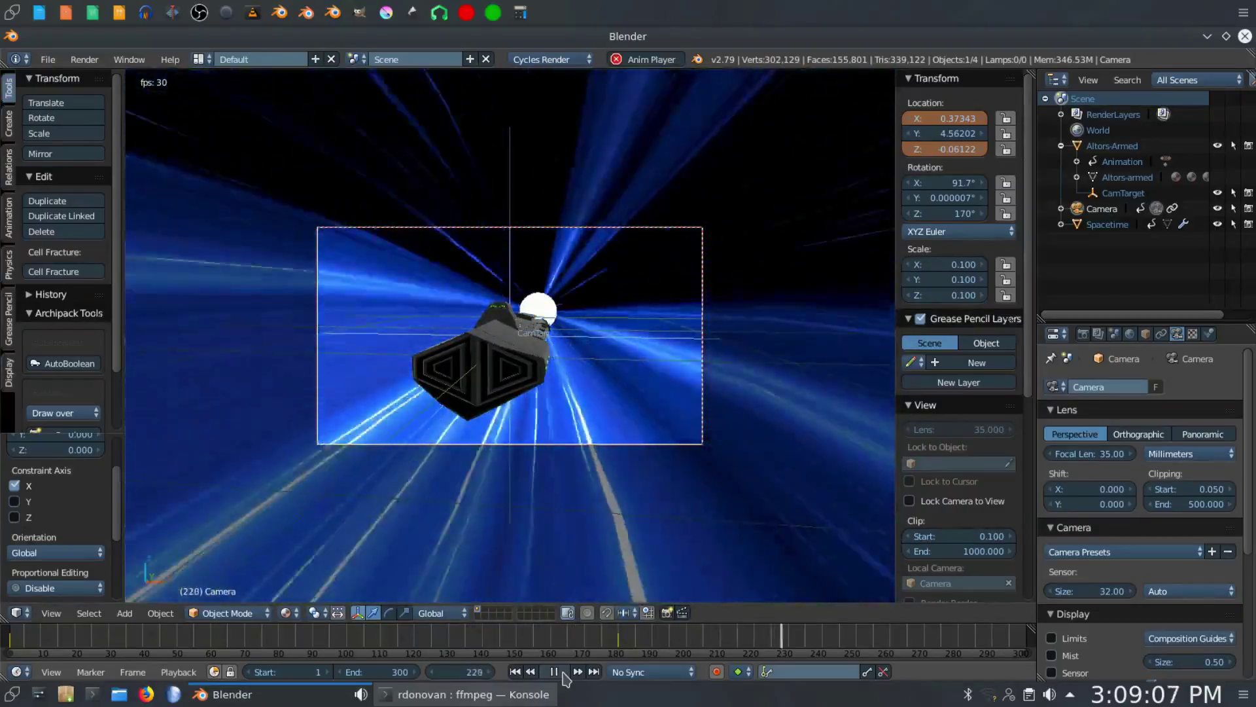
click(554, 672)
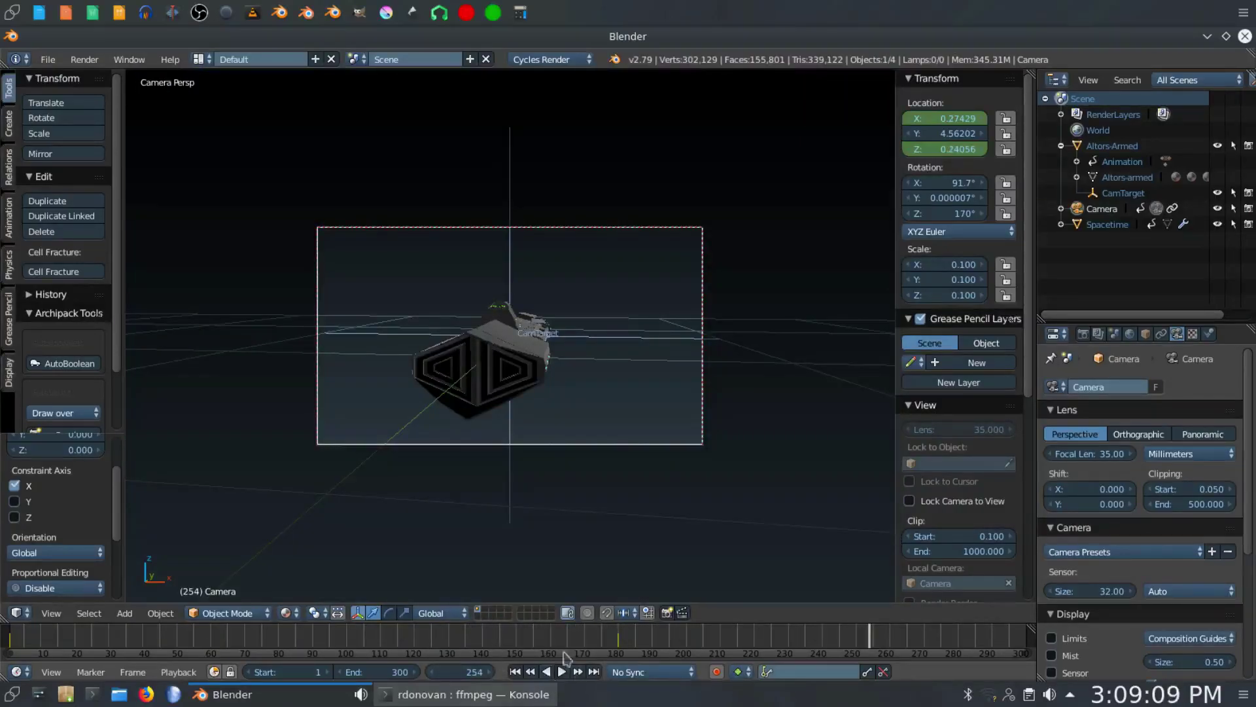
click(515, 672)
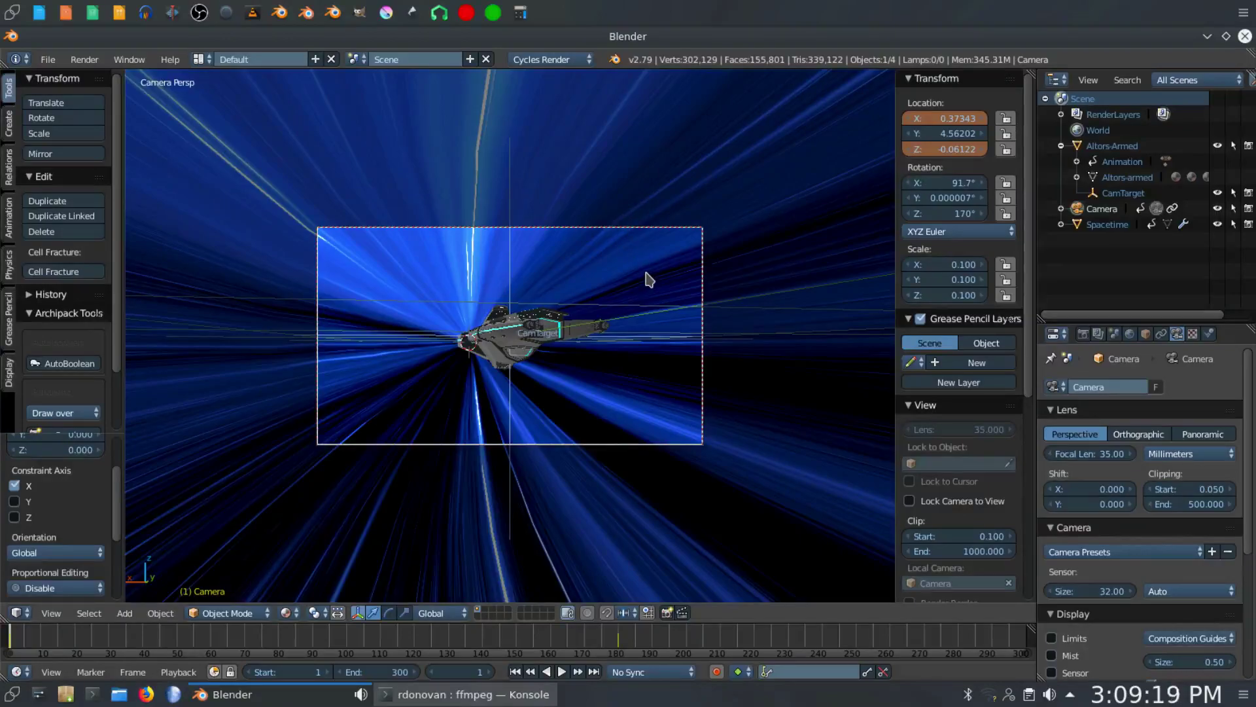
Step: In the right orthographic view at frame 1, lower the camera along Z by about 0.055
key(KP_3)
scroll(611, 415, up, 5)
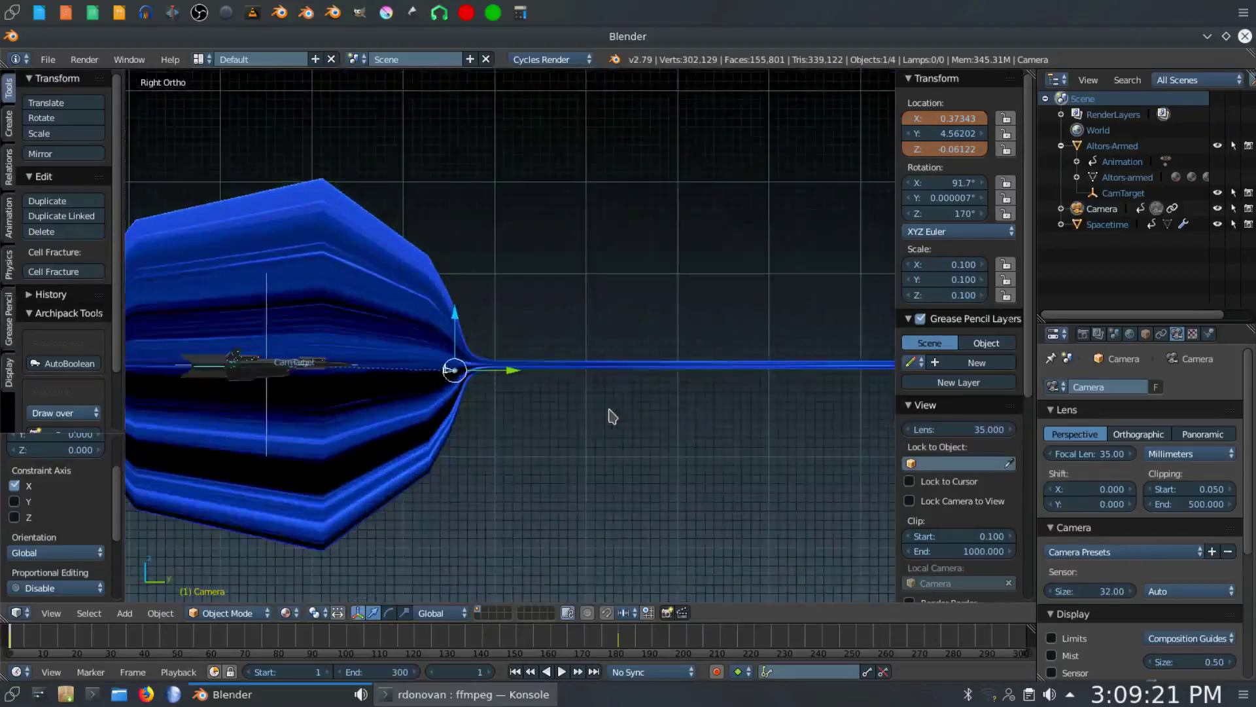
scroll(611, 415, up, 1)
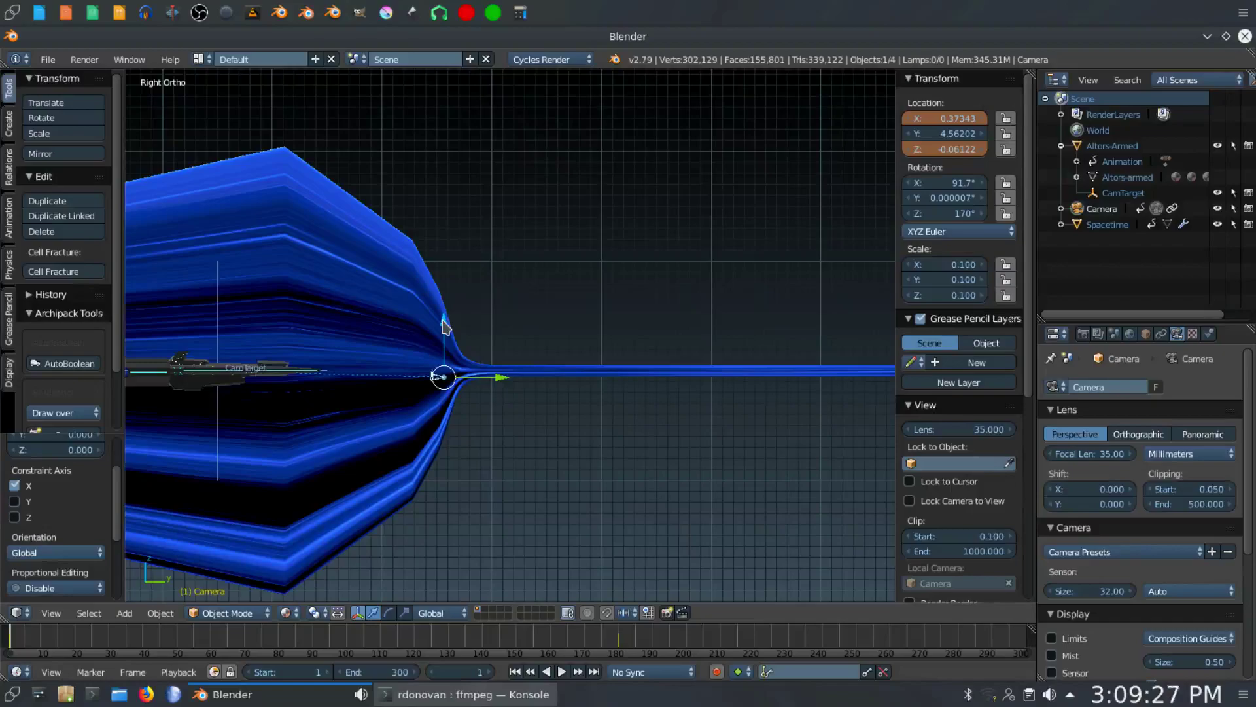
drag(445, 326, 444, 382)
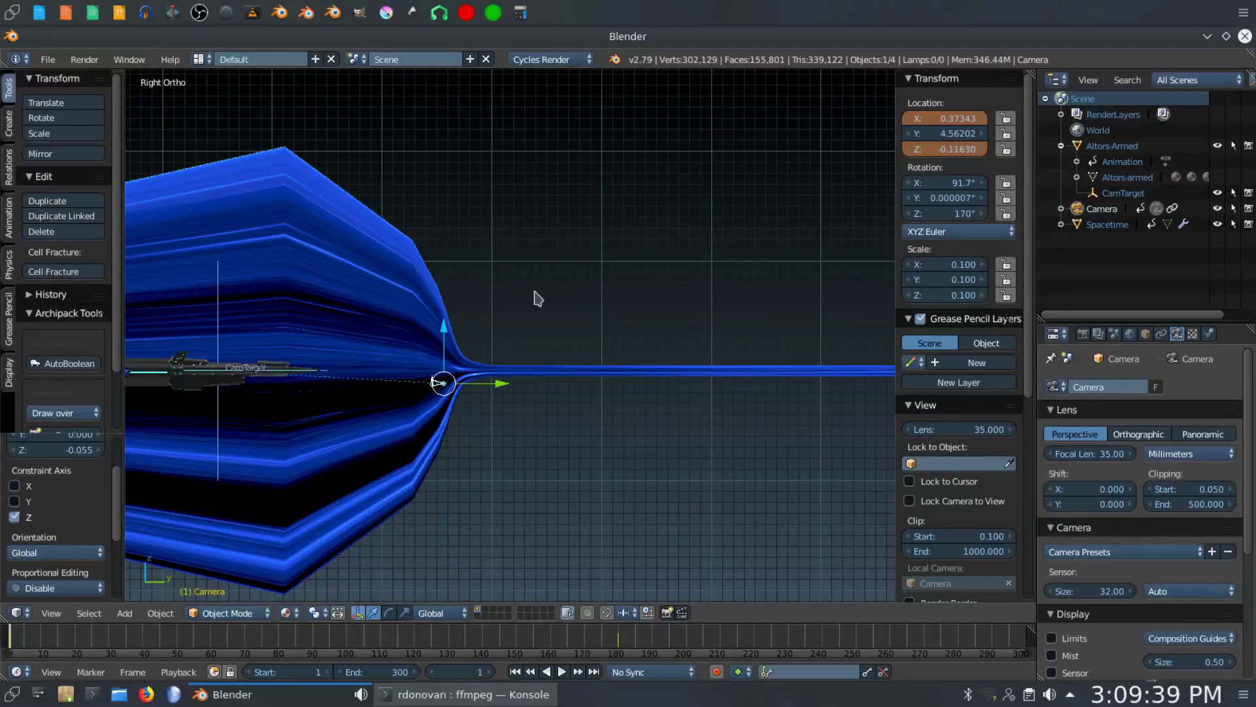
Step: Replace the single keyframes on the camera's X and Z location at frame 1
right_click(946, 119)
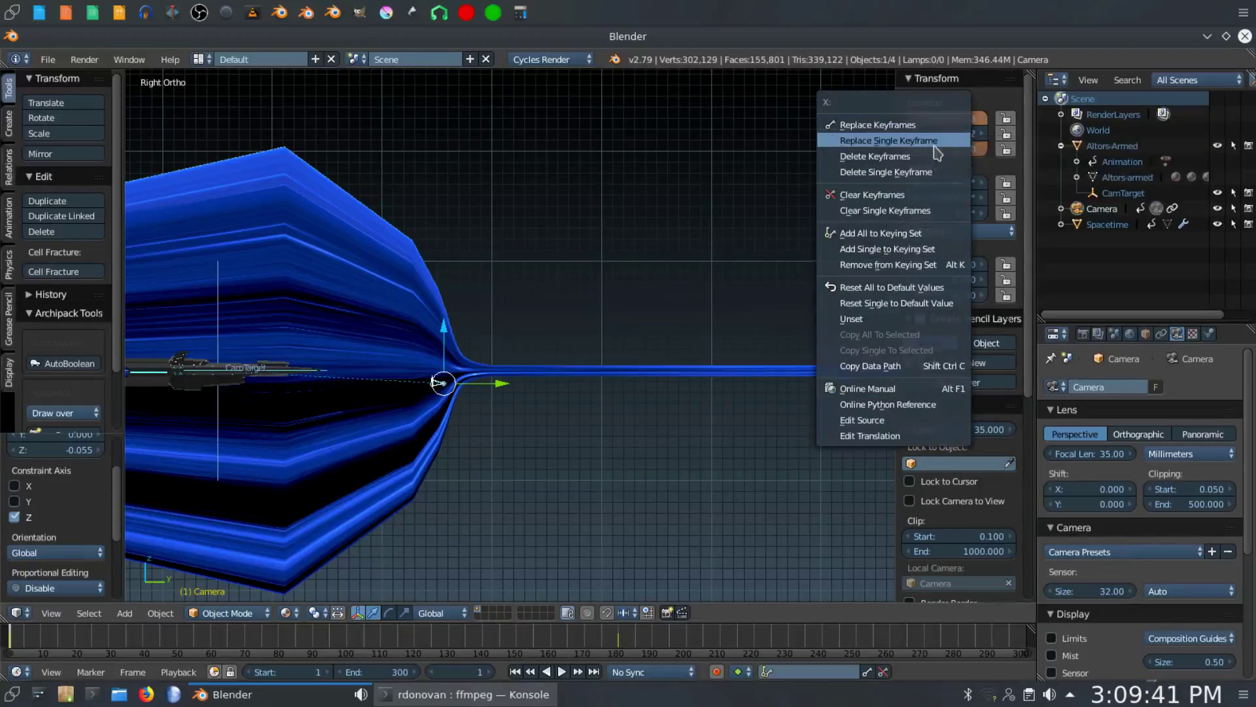
click(935, 144)
right_click(937, 150)
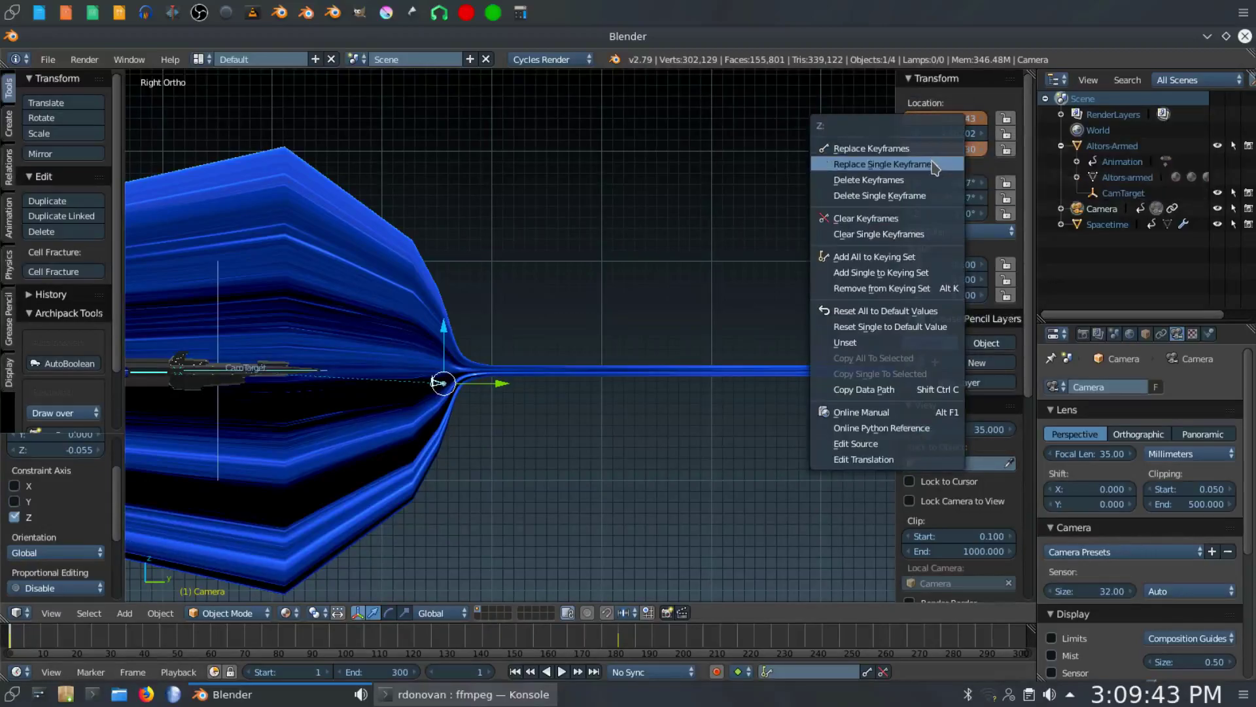
right_click(936, 167)
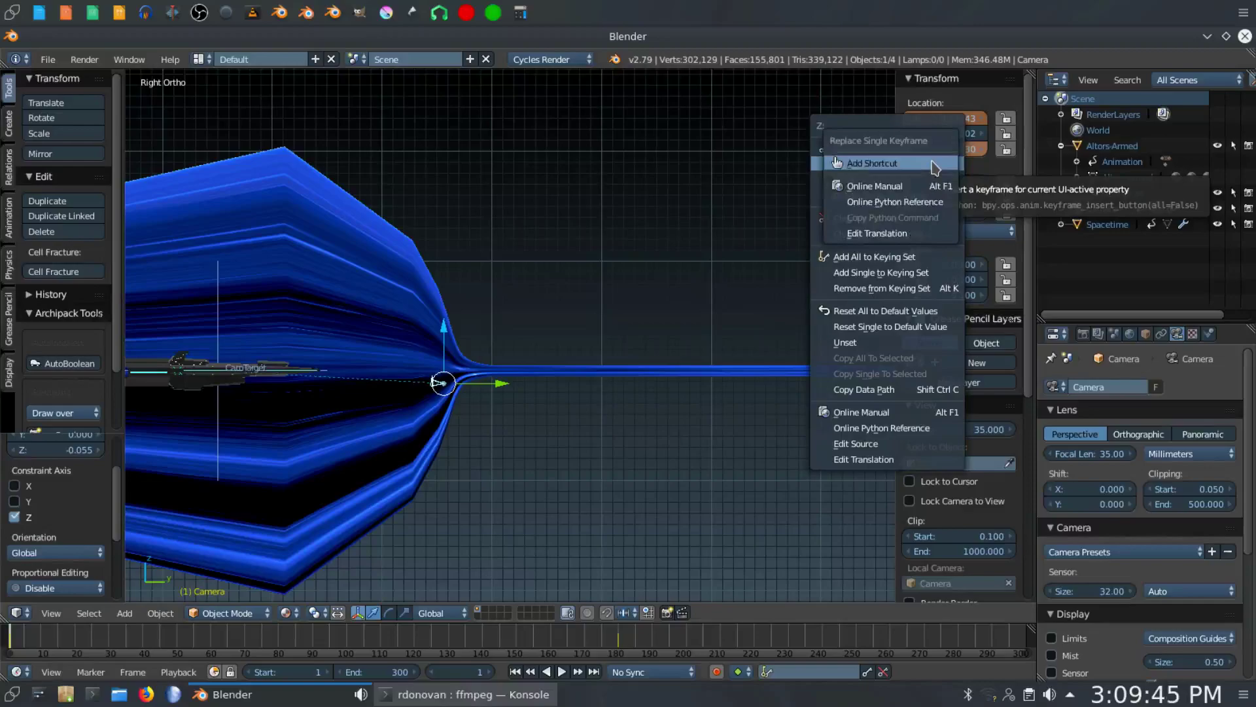
key(Escape)
right_click(940, 150)
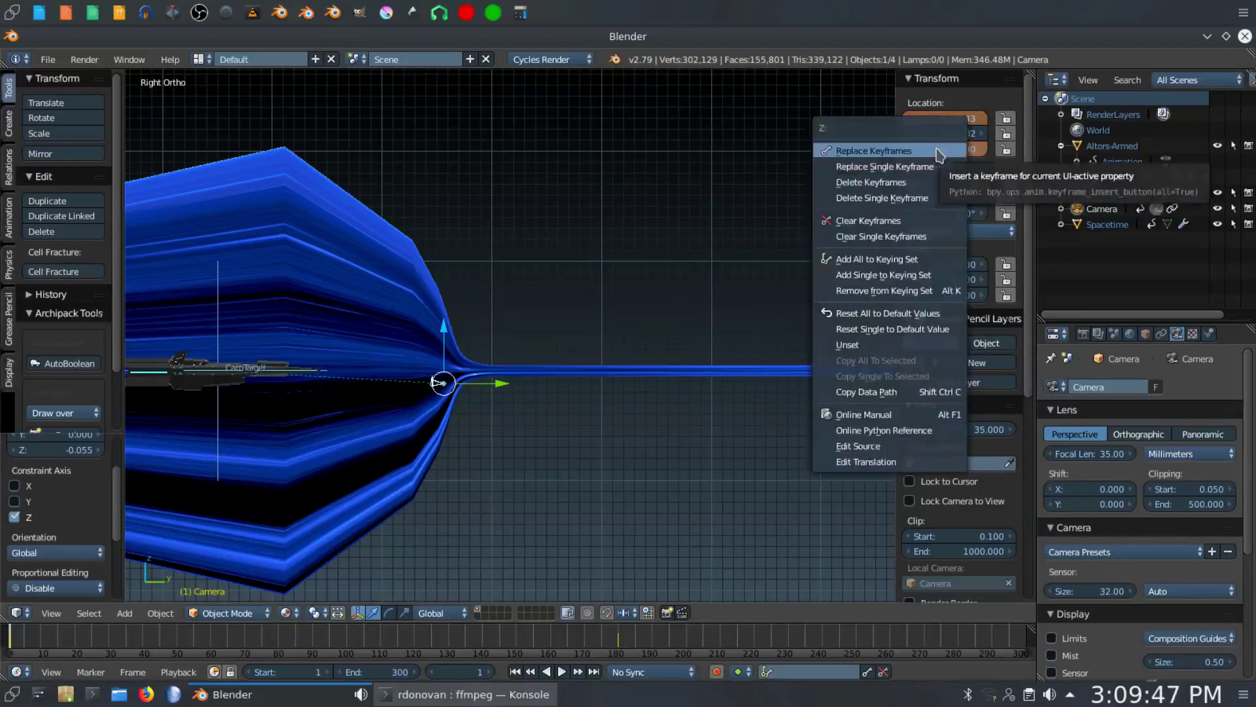
click(941, 167)
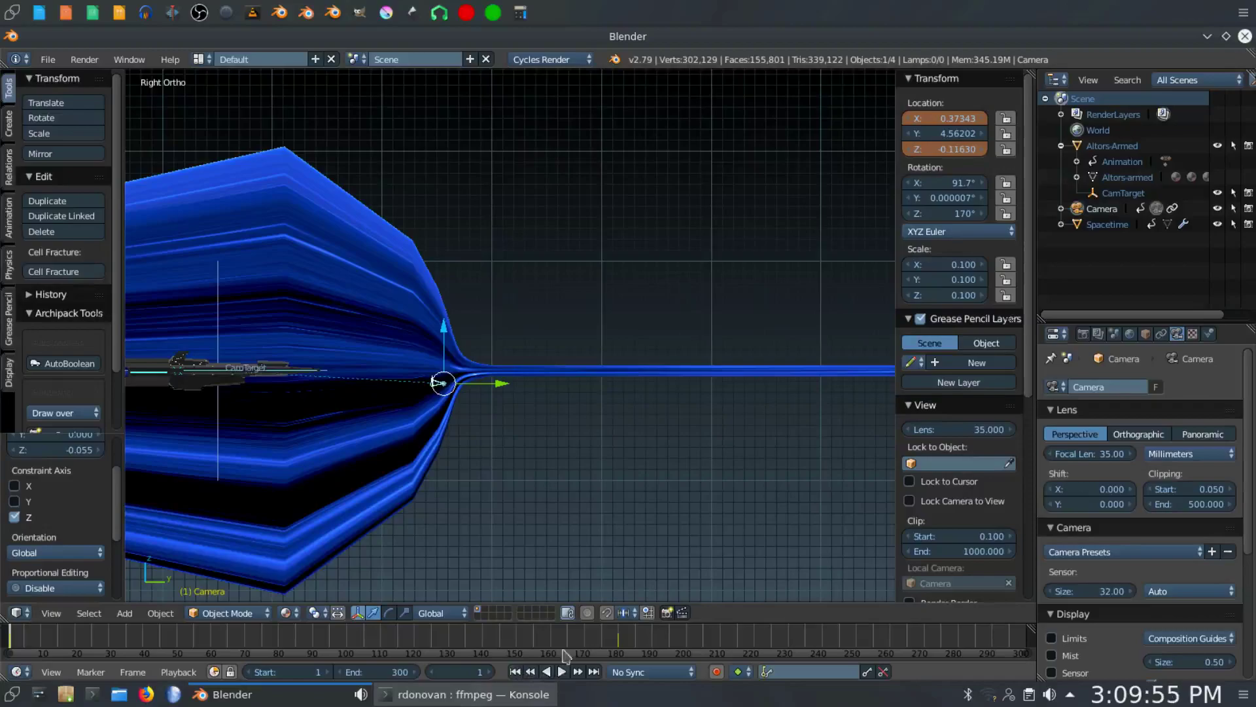
Step: Play the revised camera move from frame 1 through the camera view, and go to frame 180
key(KP_0)
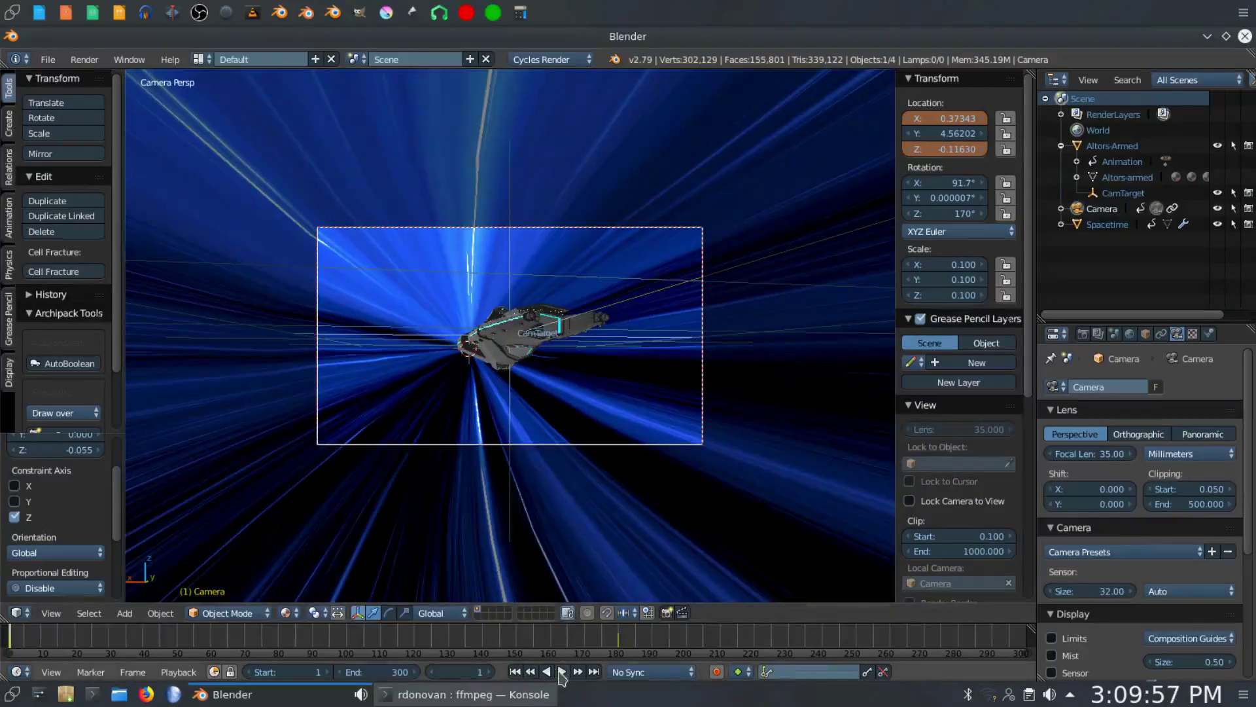
click(562, 672)
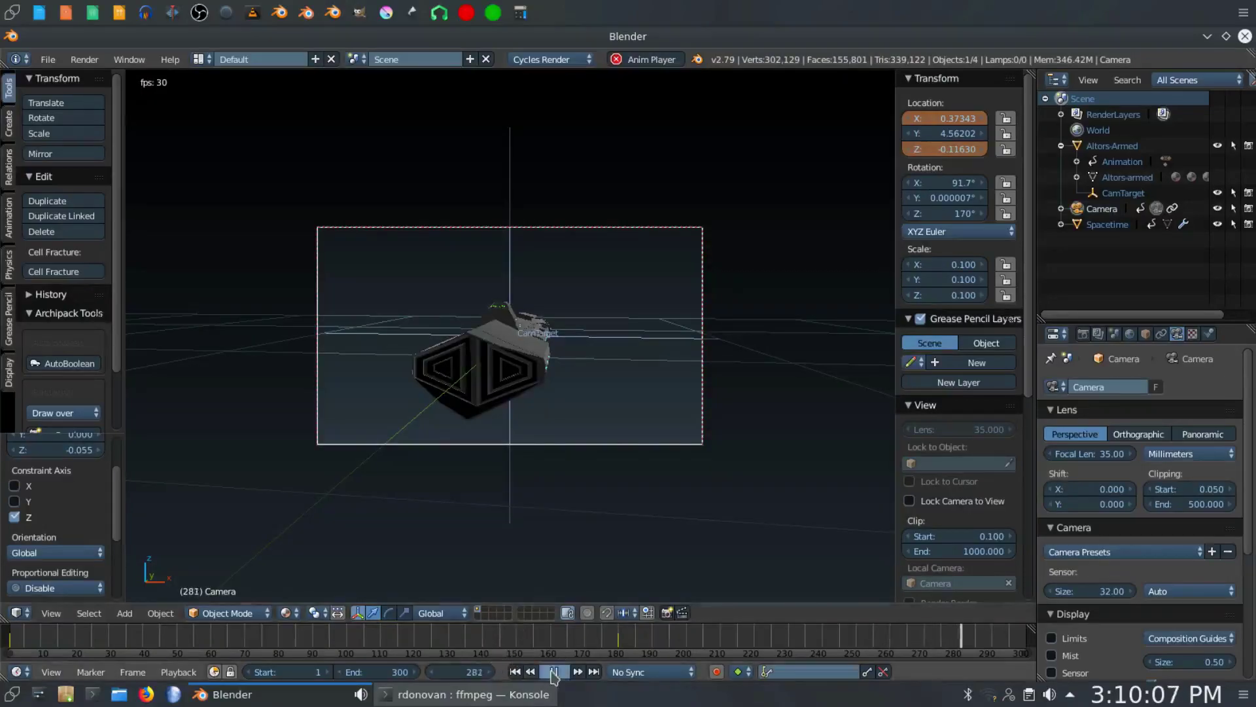
click(554, 672)
click(619, 648)
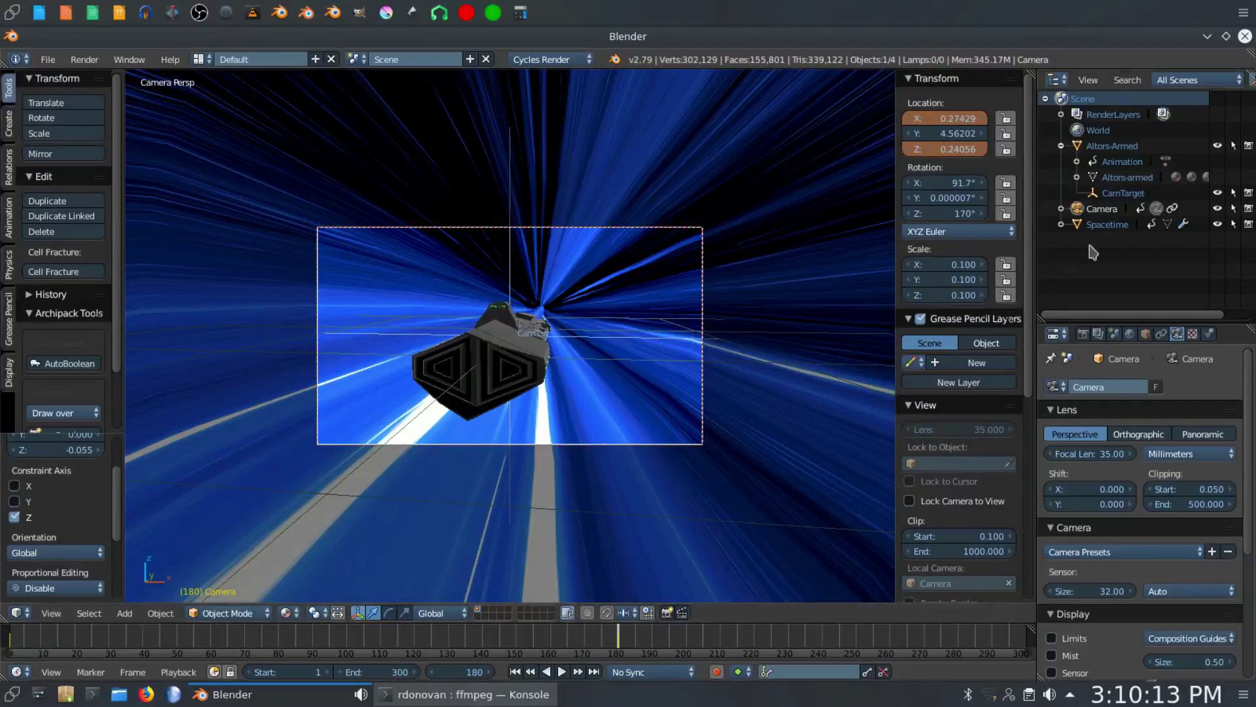
Step: Raise the camera about 0.023 along Z at frame 180 and replace the single keyframes on its X and Z location
key(g)
key(z)
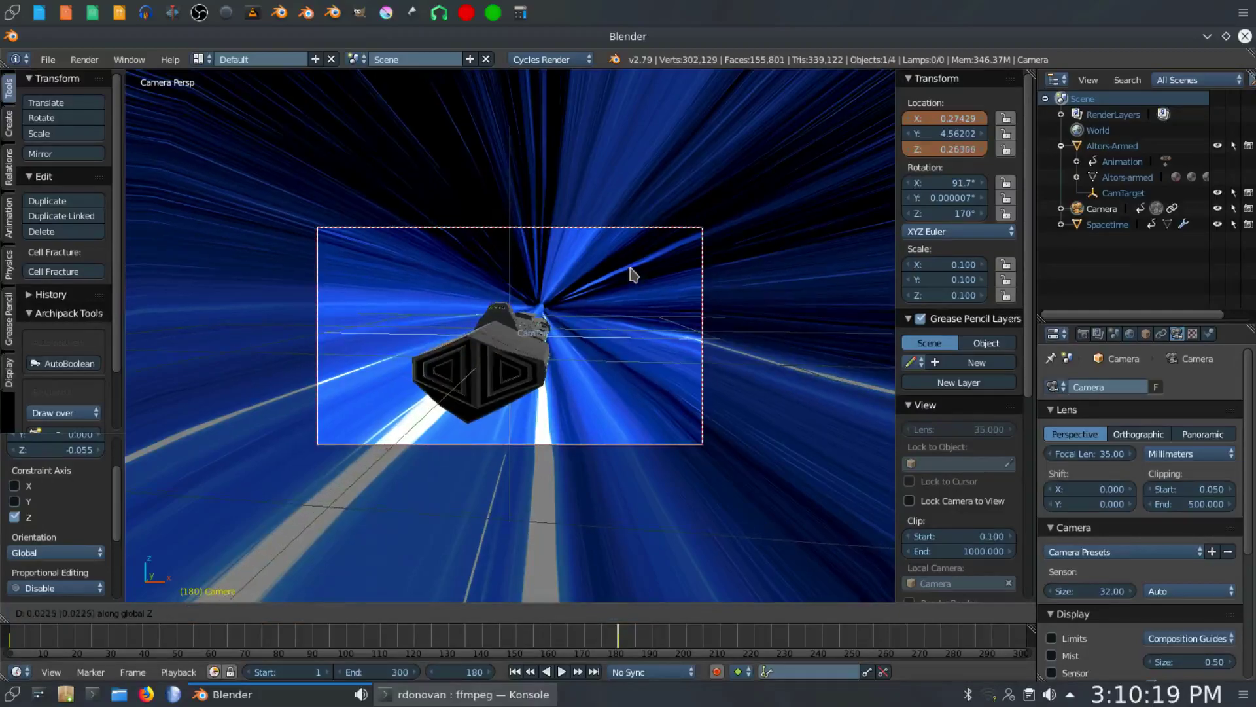
click(633, 274)
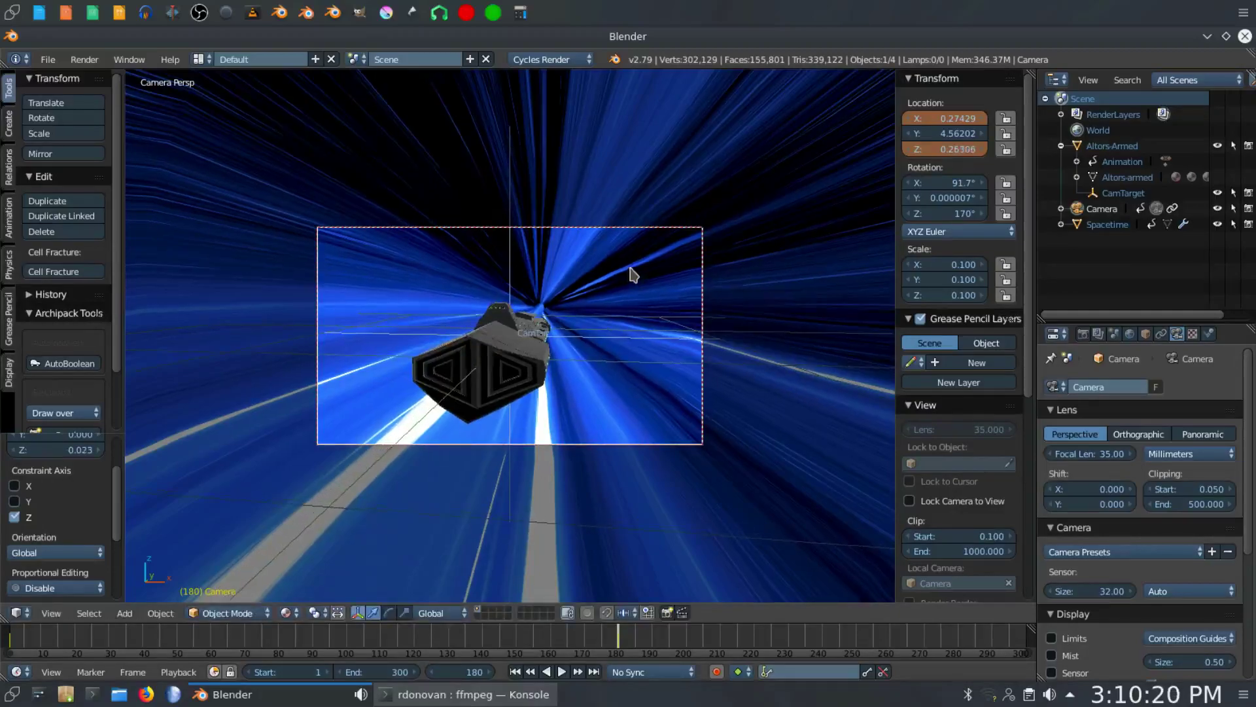
right_click(942, 118)
click(928, 122)
right_click(936, 152)
click(934, 152)
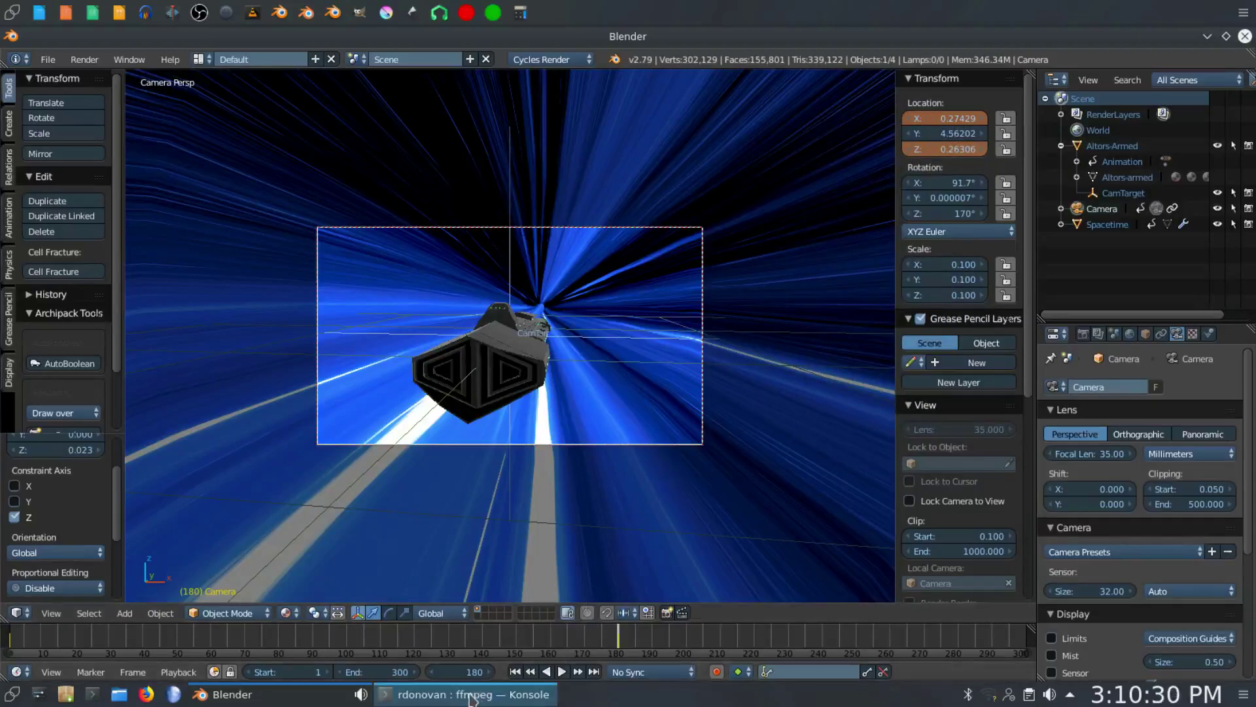
Step: Play the revised camera move from frame 1 through the camera view, running past frame 180
click(530, 672)
click(562, 672)
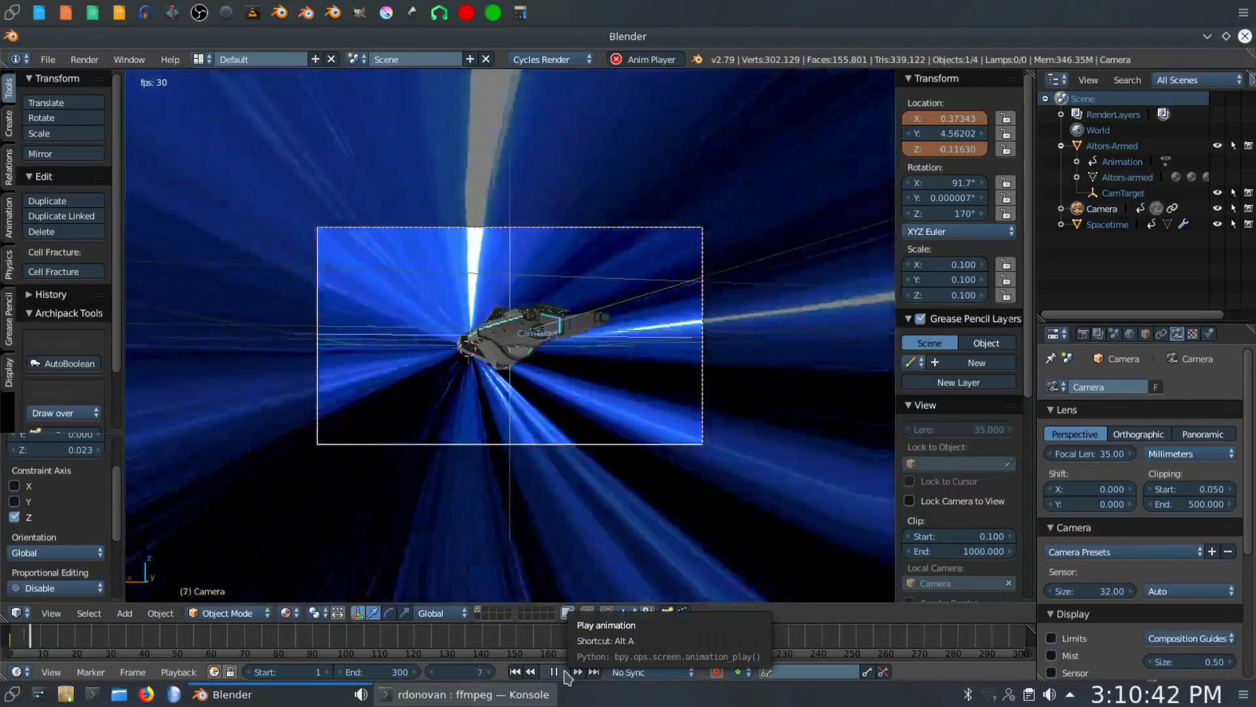
click(554, 671)
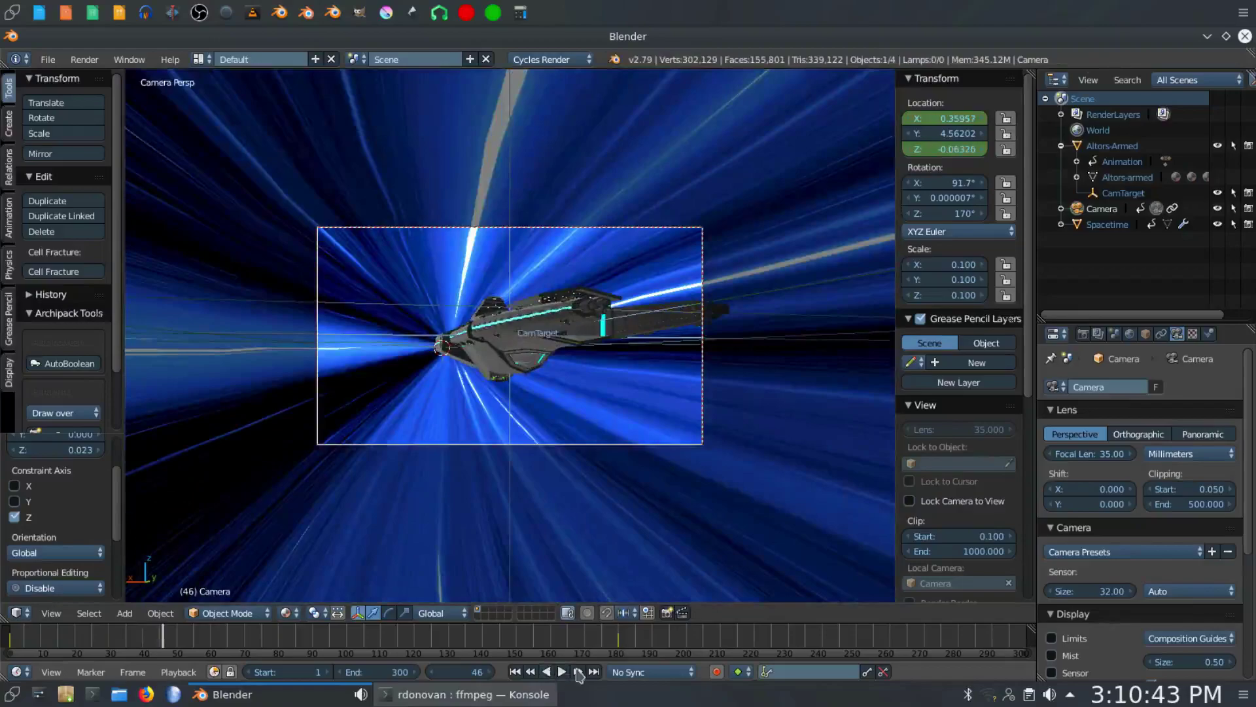
click(516, 672)
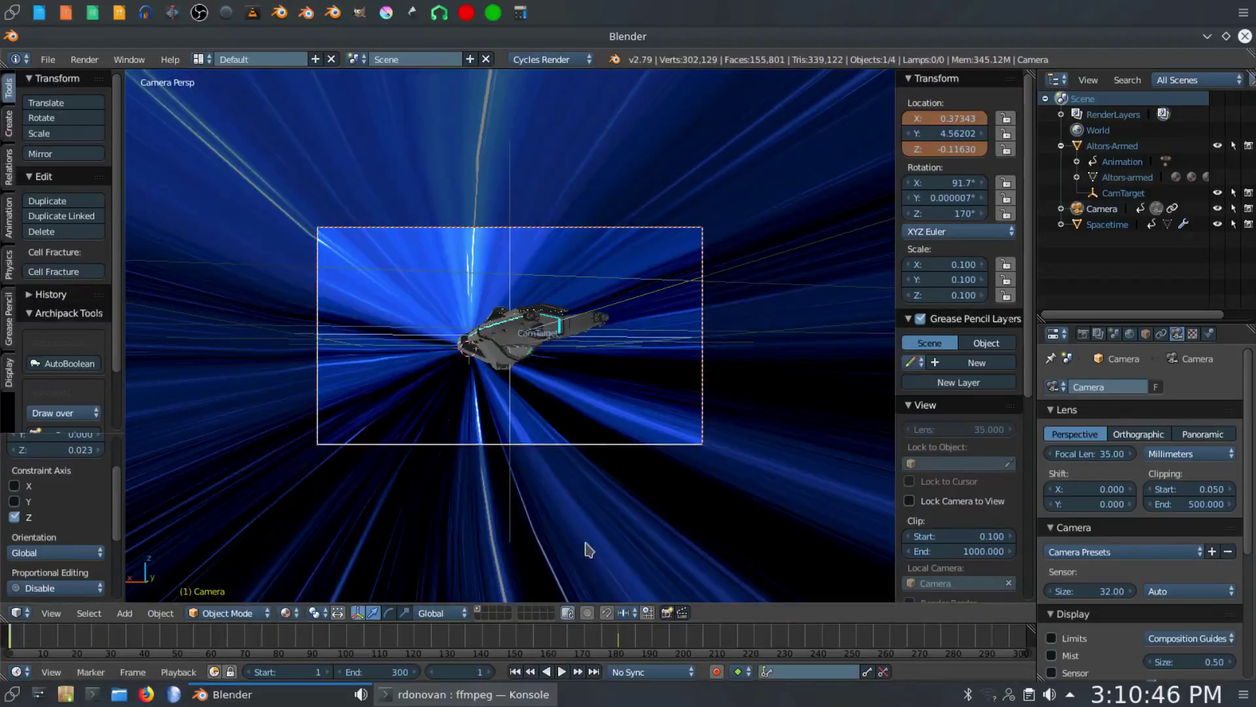
key(KP_7)
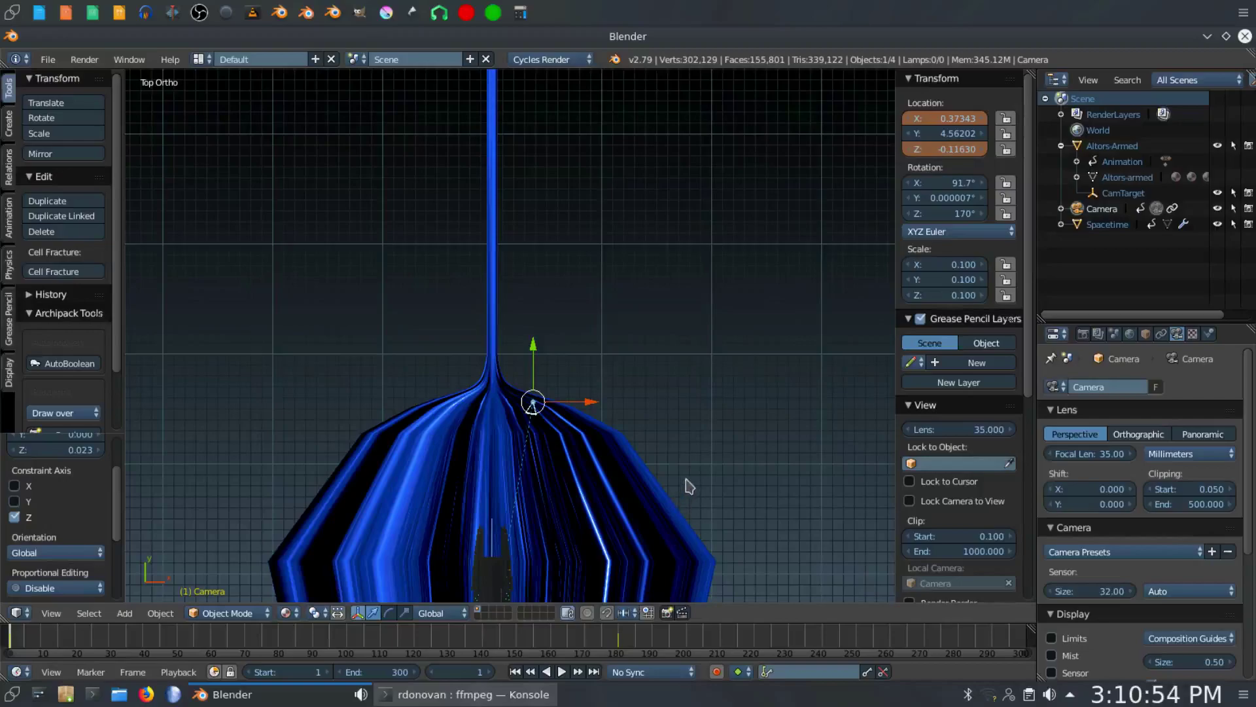
key(KP_0)
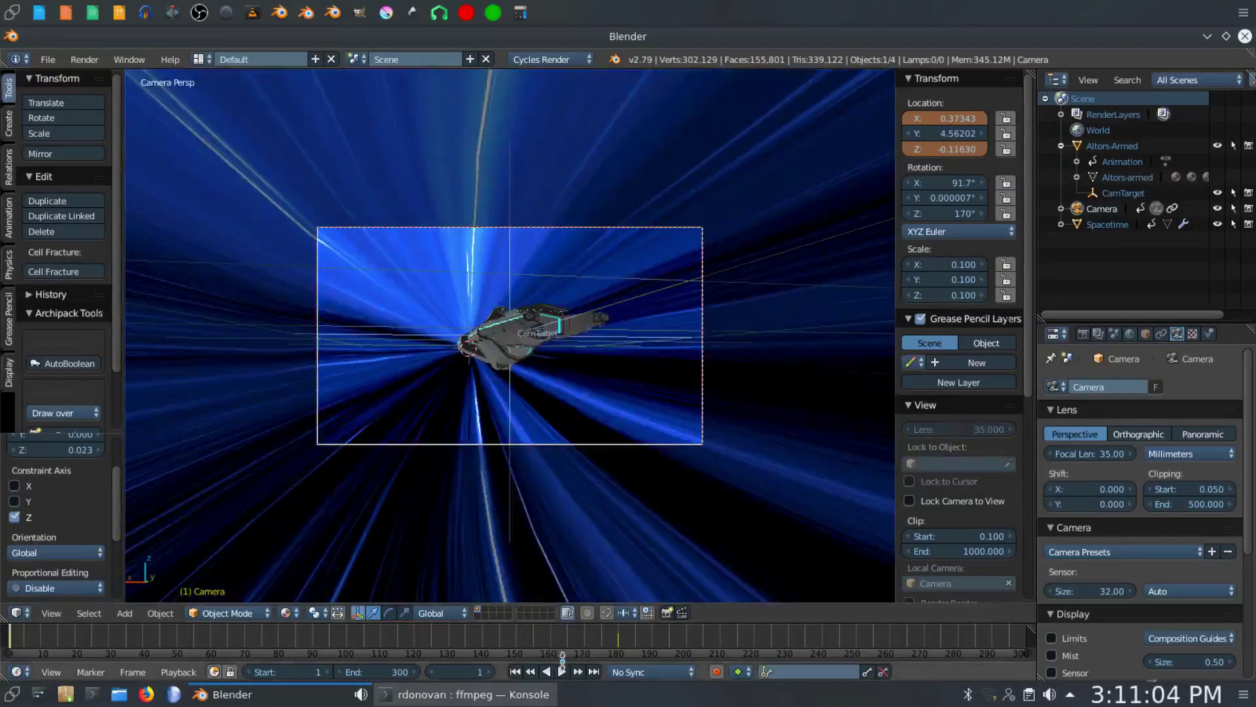
click(562, 672)
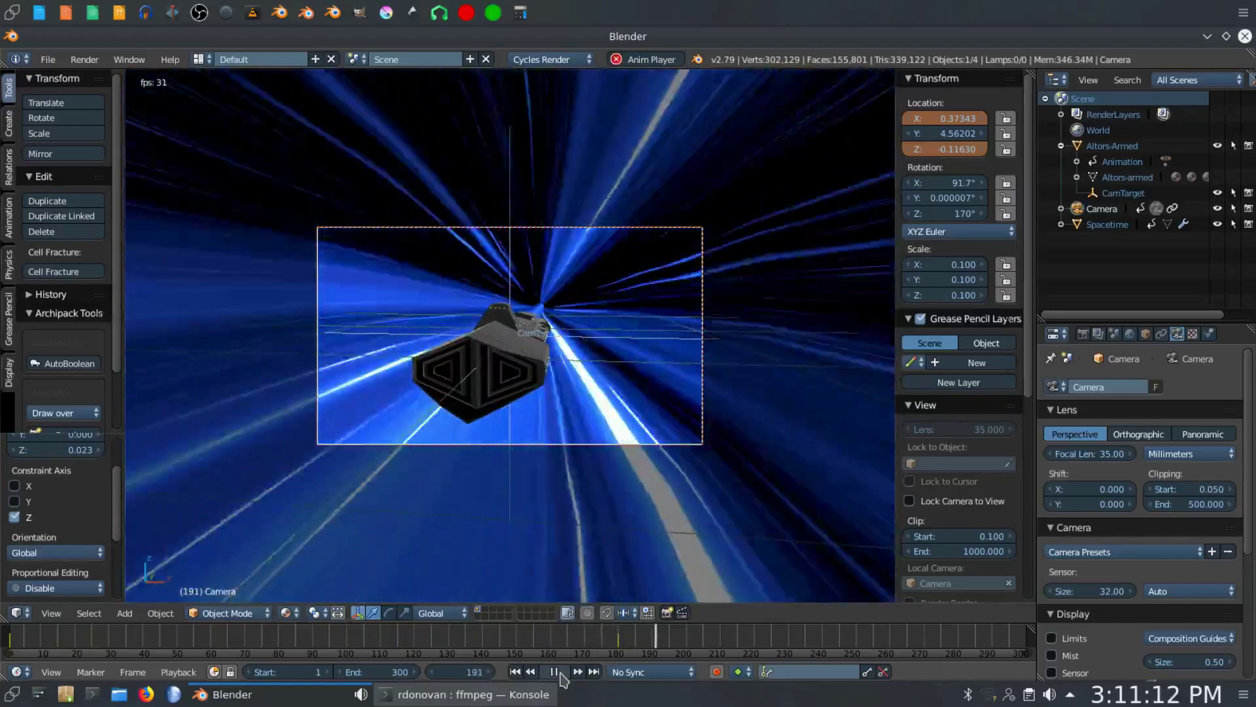
click(555, 672)
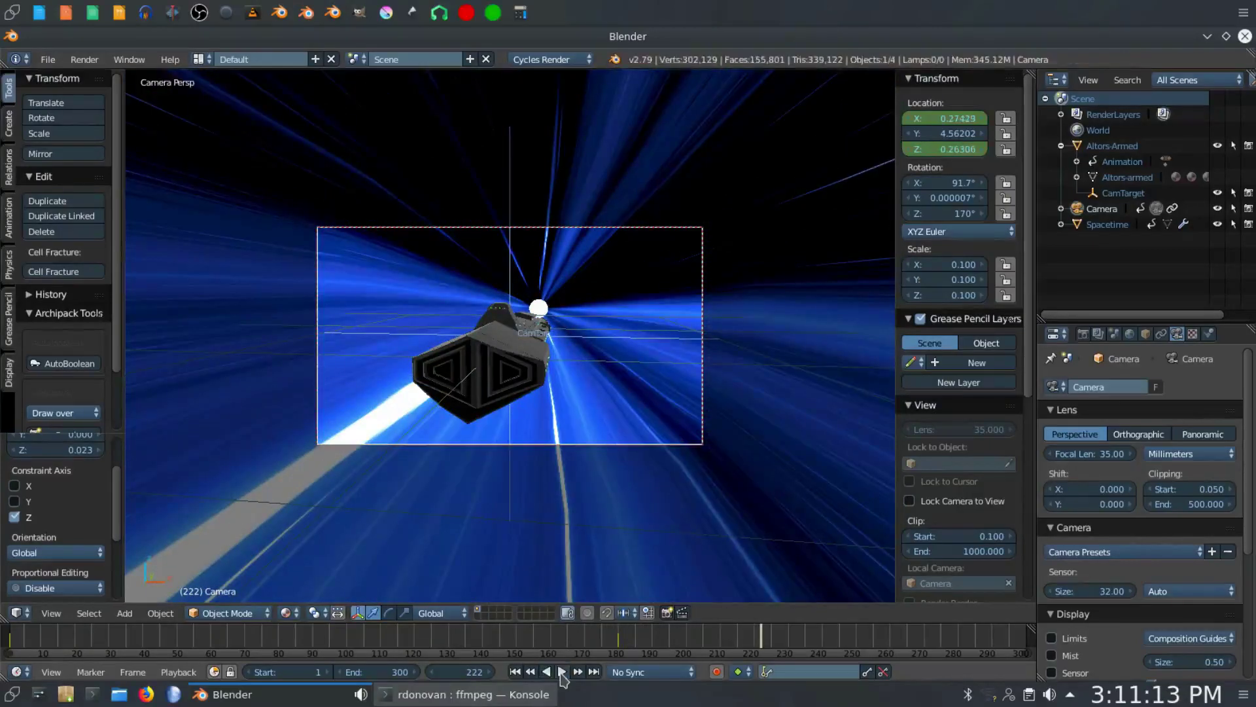
Step: Step forward frame by frame to frame 234 and back one frame, leaving frame 233 current
click(489, 672)
click(488, 672)
click(489, 672)
click(488, 672)
click(488, 672)
click(488, 673)
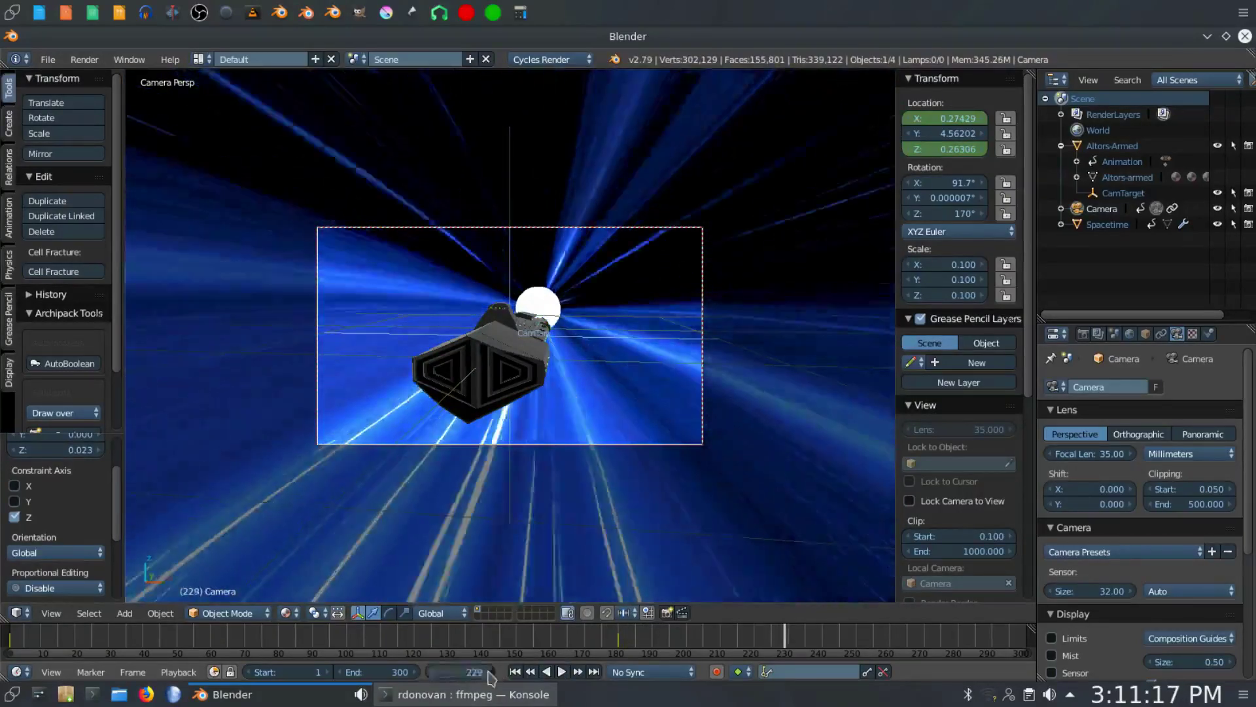
click(488, 672)
click(489, 672)
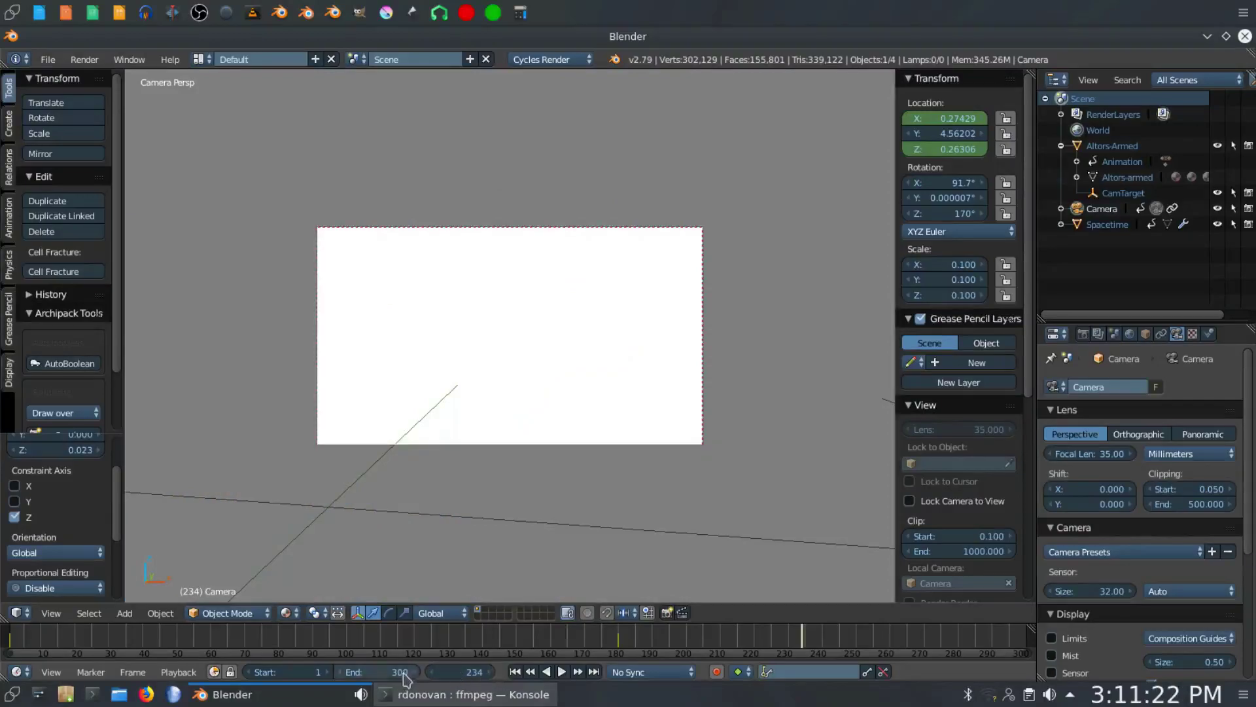
click(431, 672)
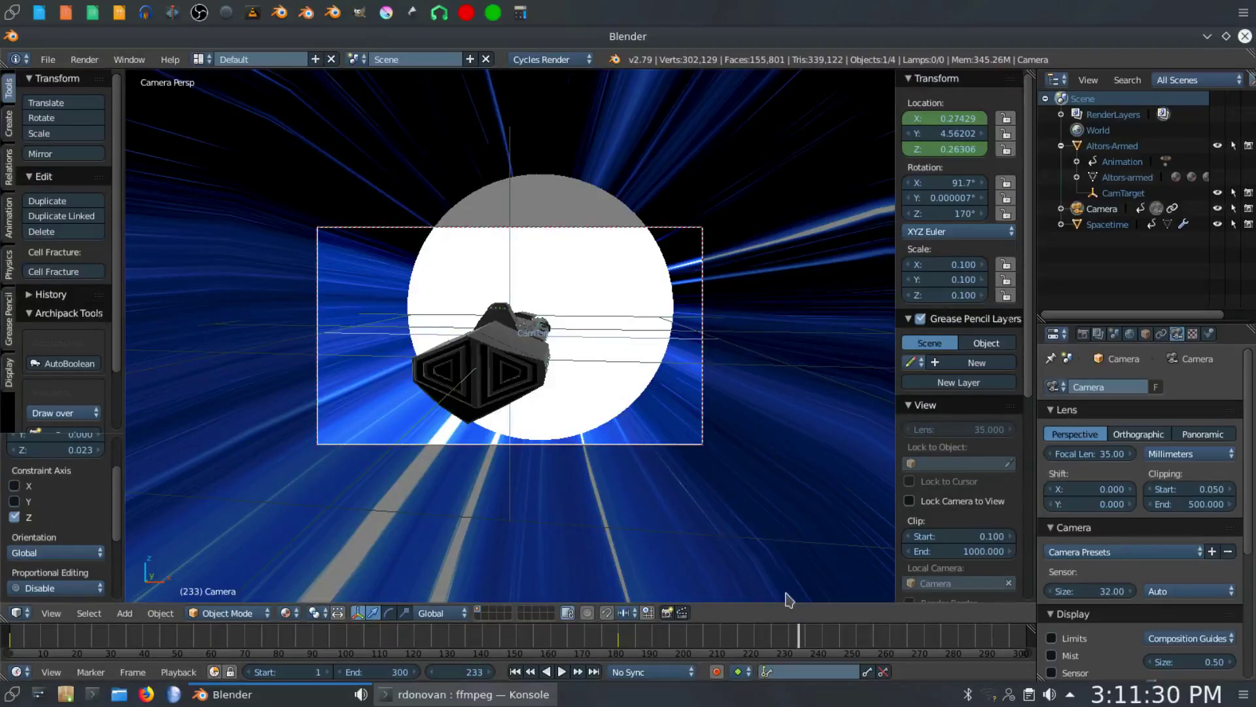
Step: Keyframe the emission strengths of Altors-Armed's materials at frame 233, with EngineExh.001 at 0 and Alcubierre at 12
click(1130, 152)
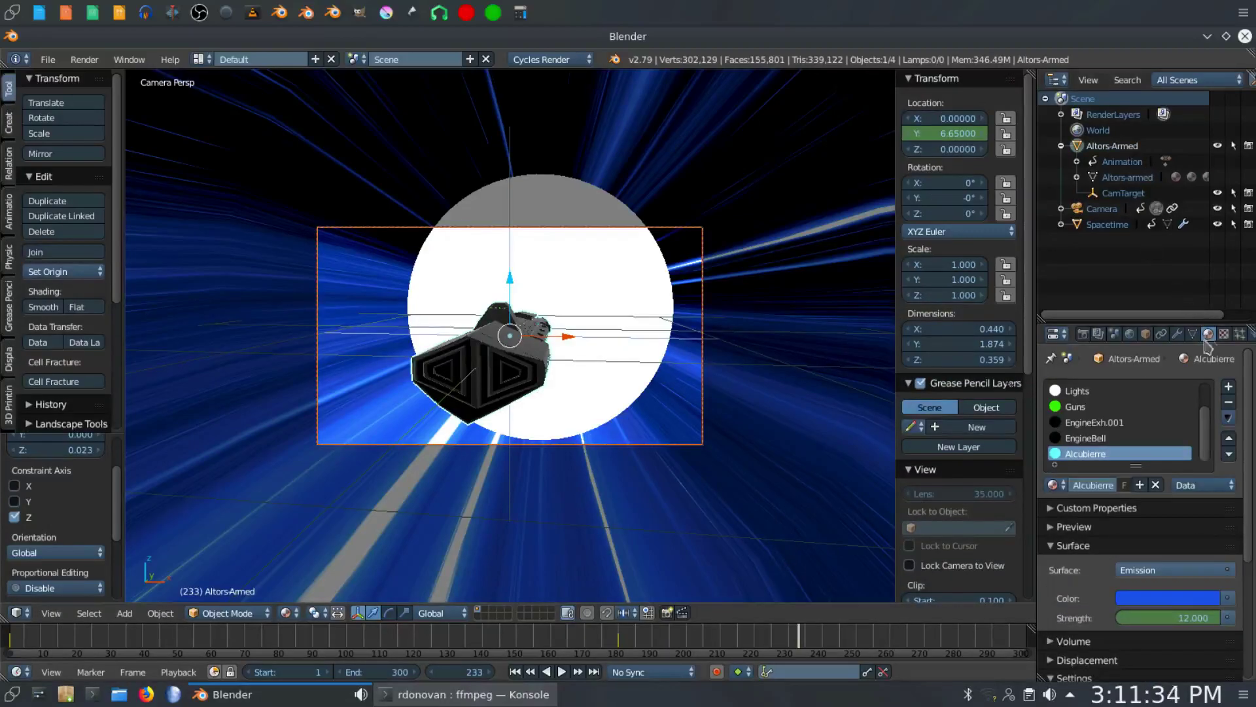
click(1106, 426)
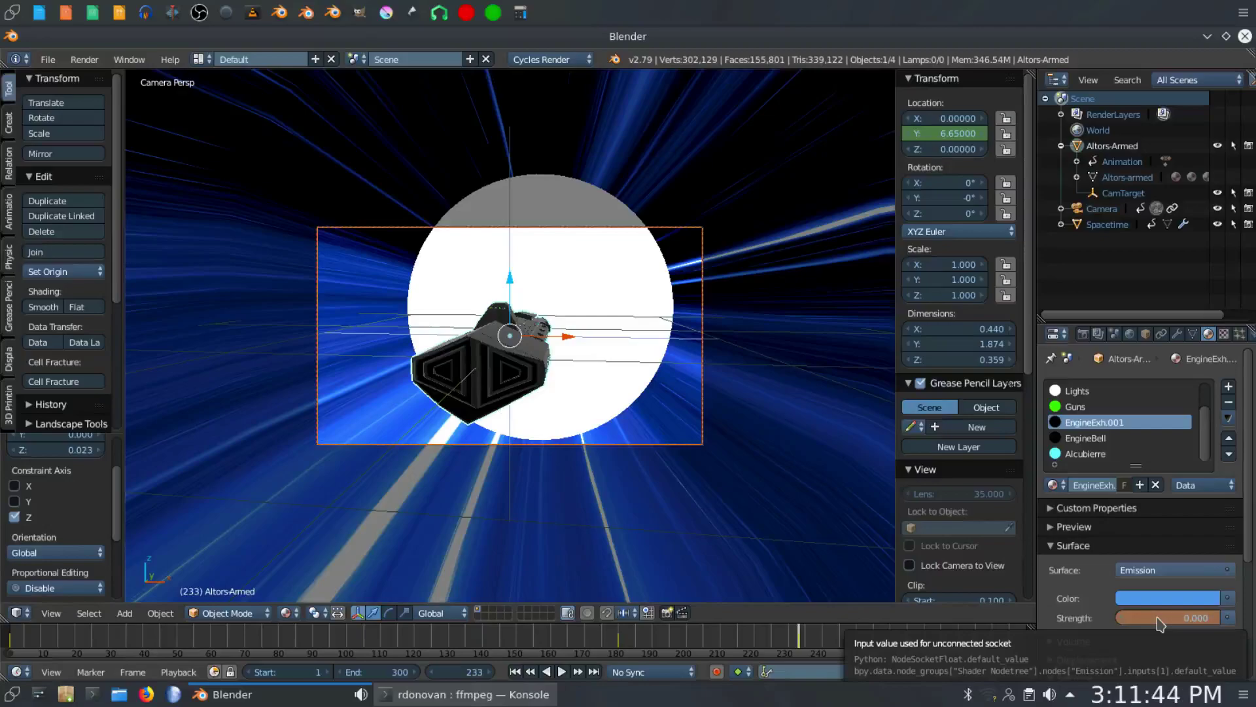
click(1087, 454)
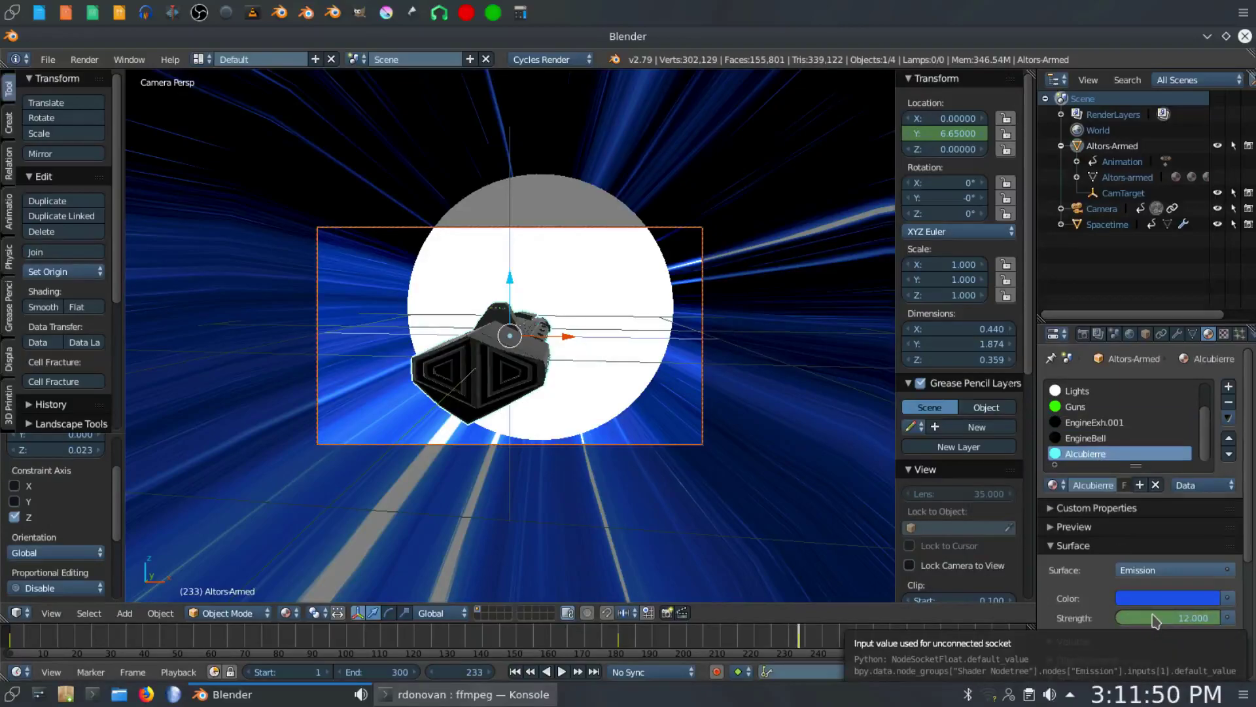
drag(1156, 621, 1158, 622)
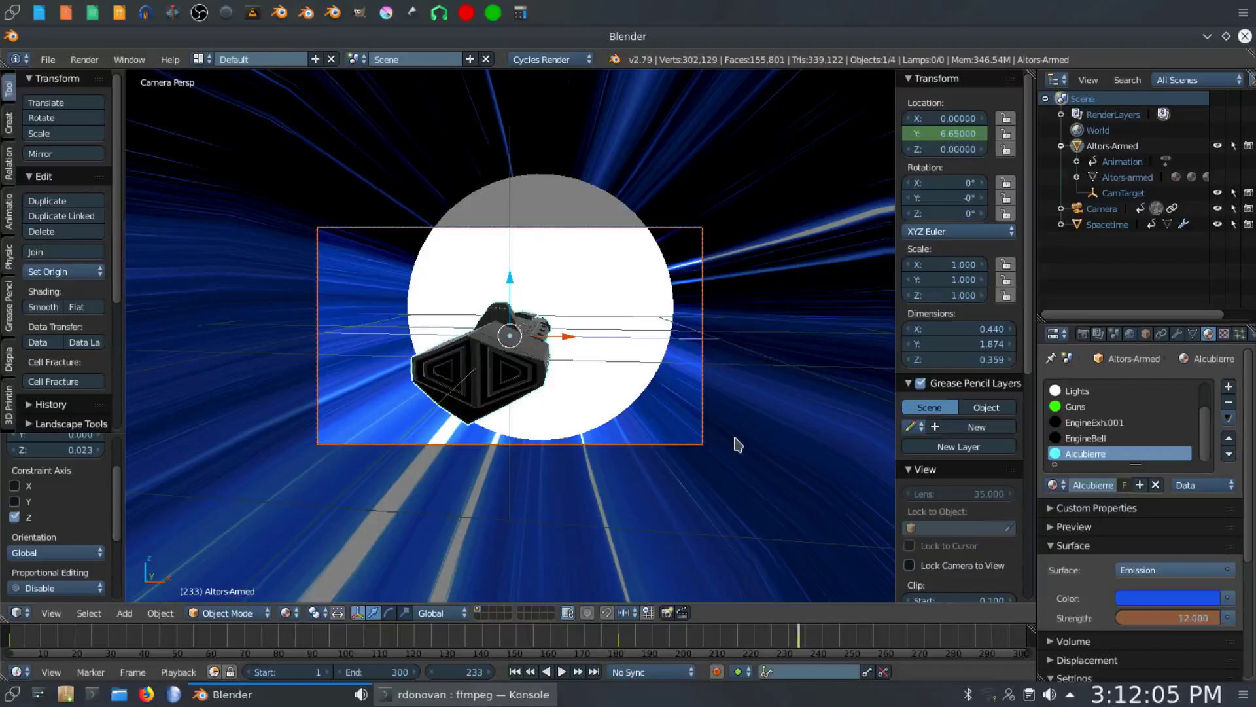
Step: Examine how Spacetime passes the ship between frames 233 and 236 in the camera view and the top orthographic view
click(490, 677)
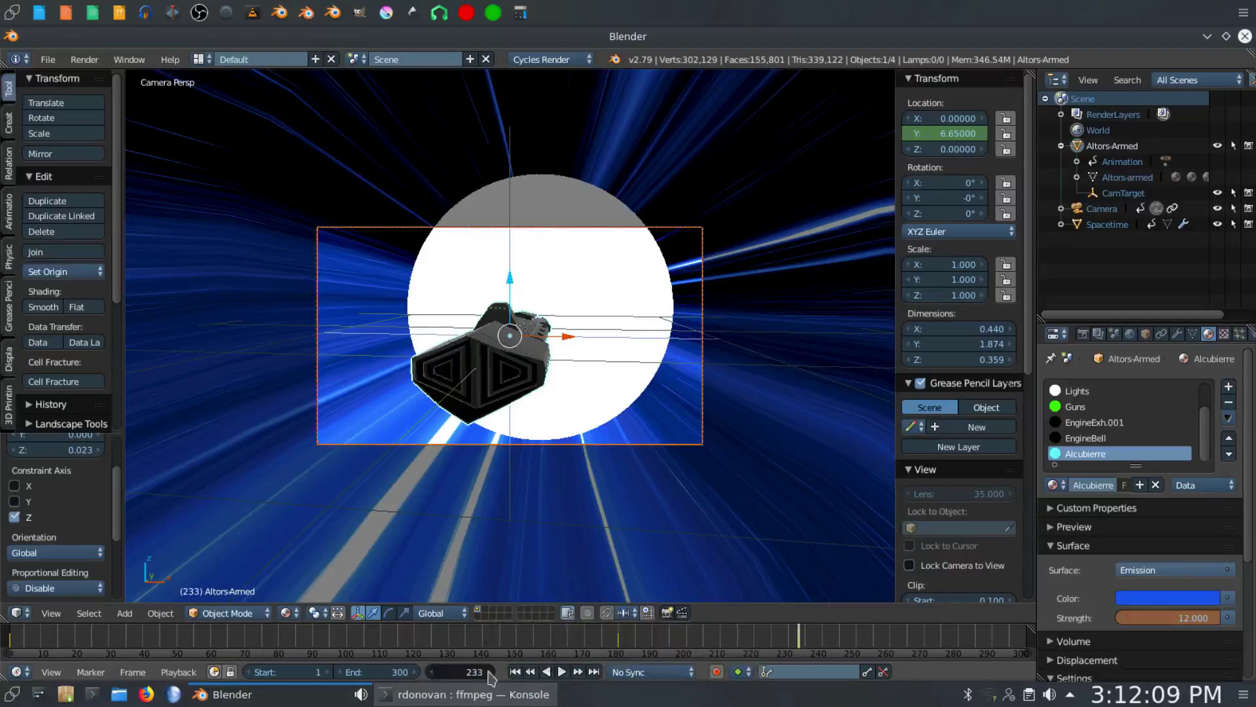
click(490, 677)
click(490, 677)
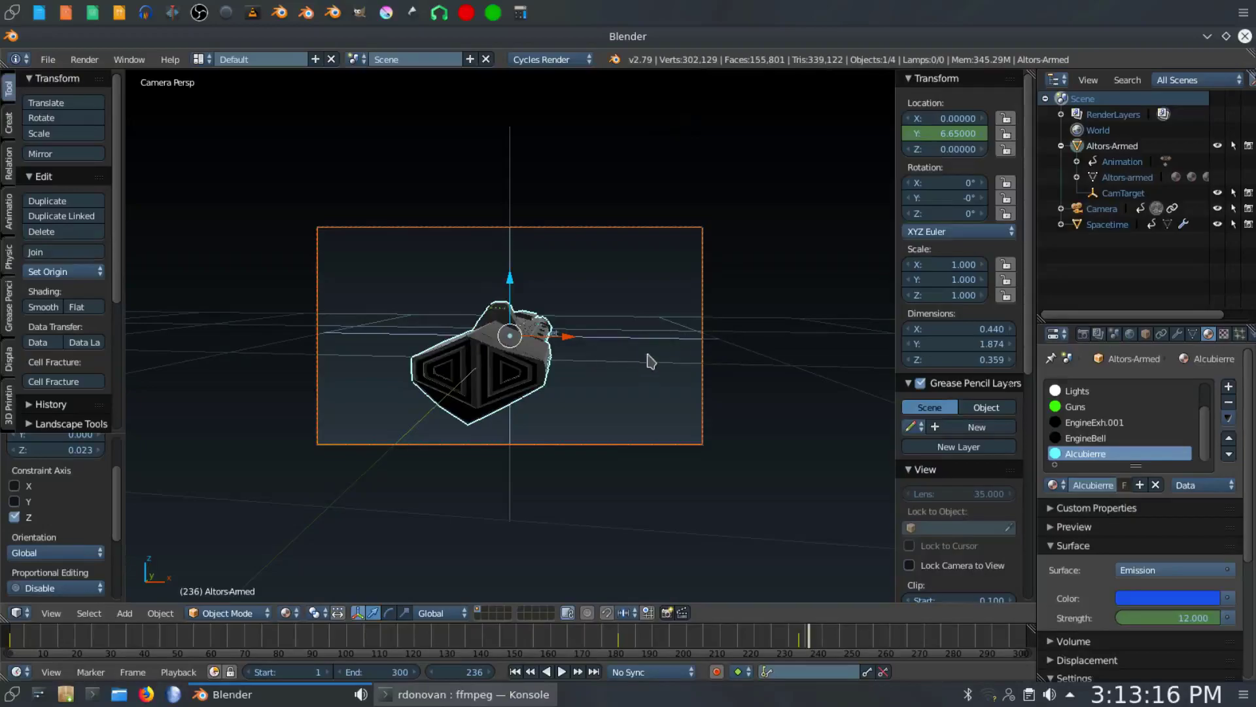
key(KP_7)
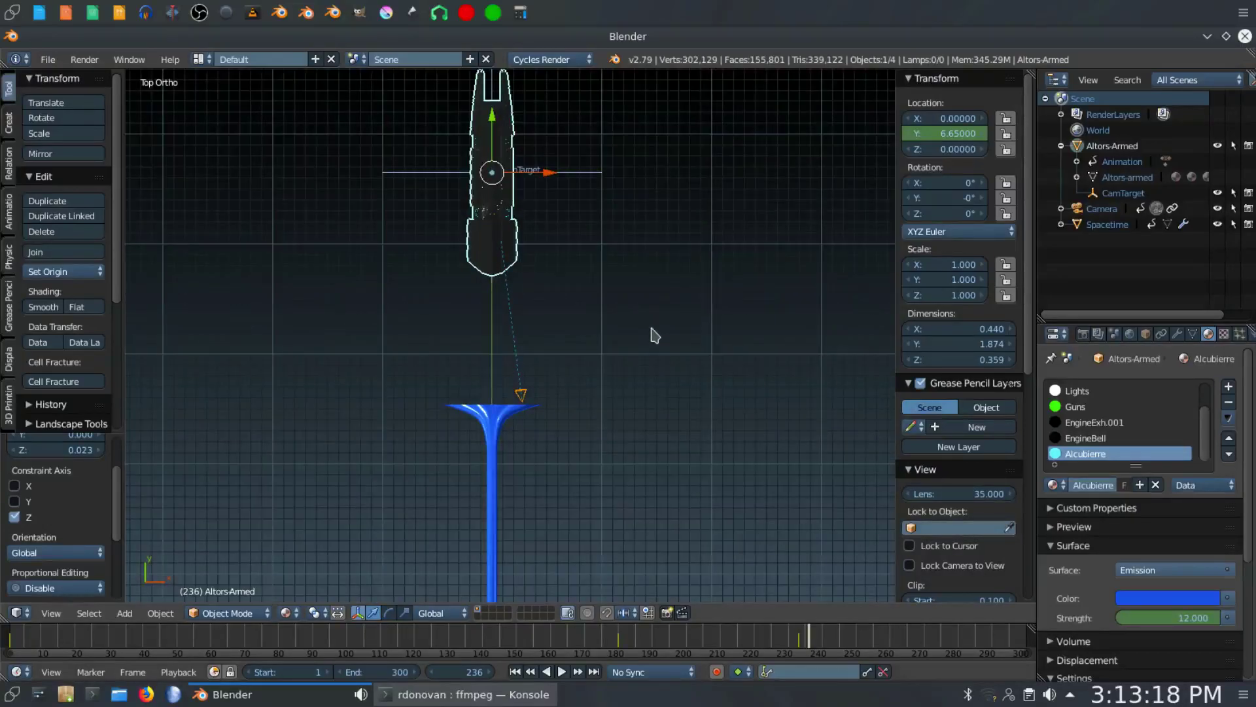
click(800, 644)
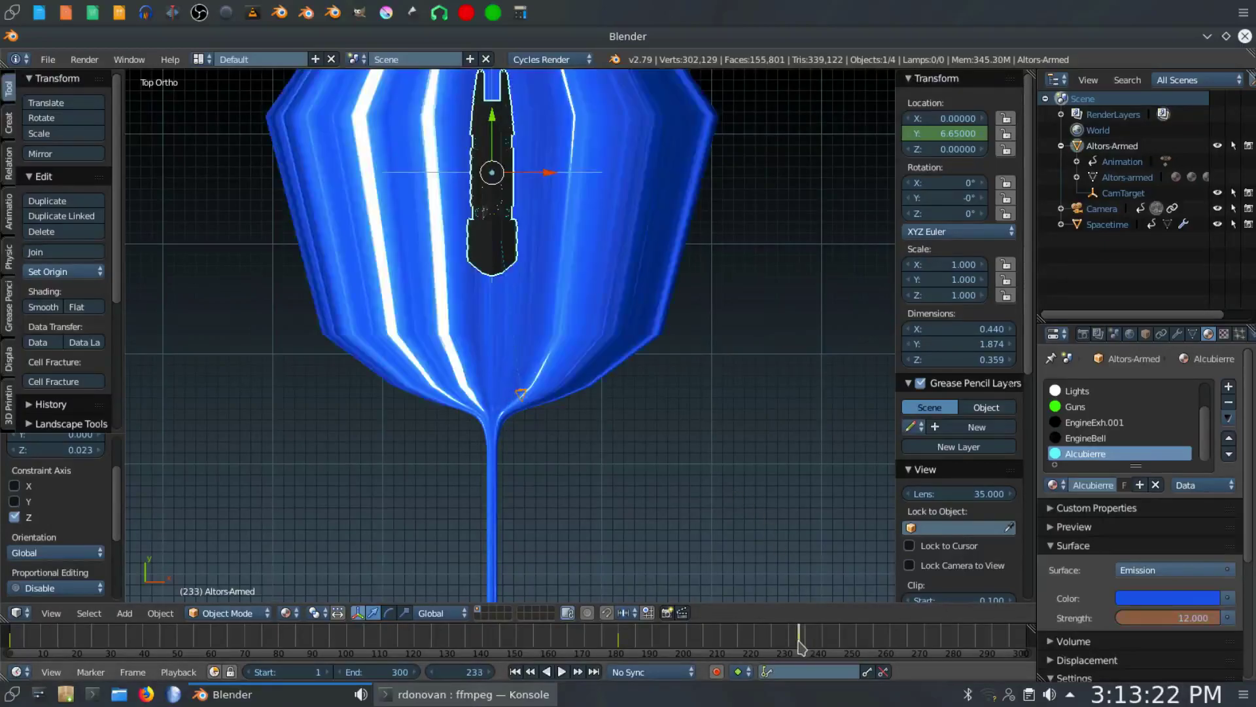
scroll(756, 437, down, 2)
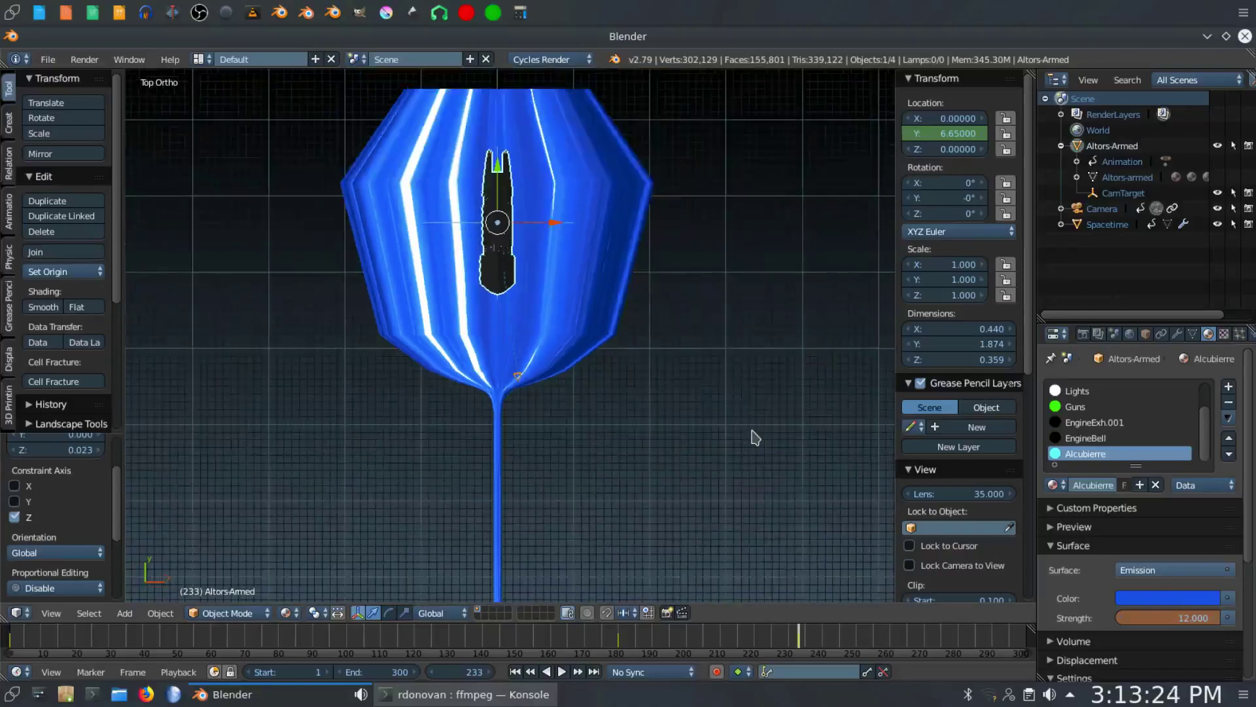
click(491, 672)
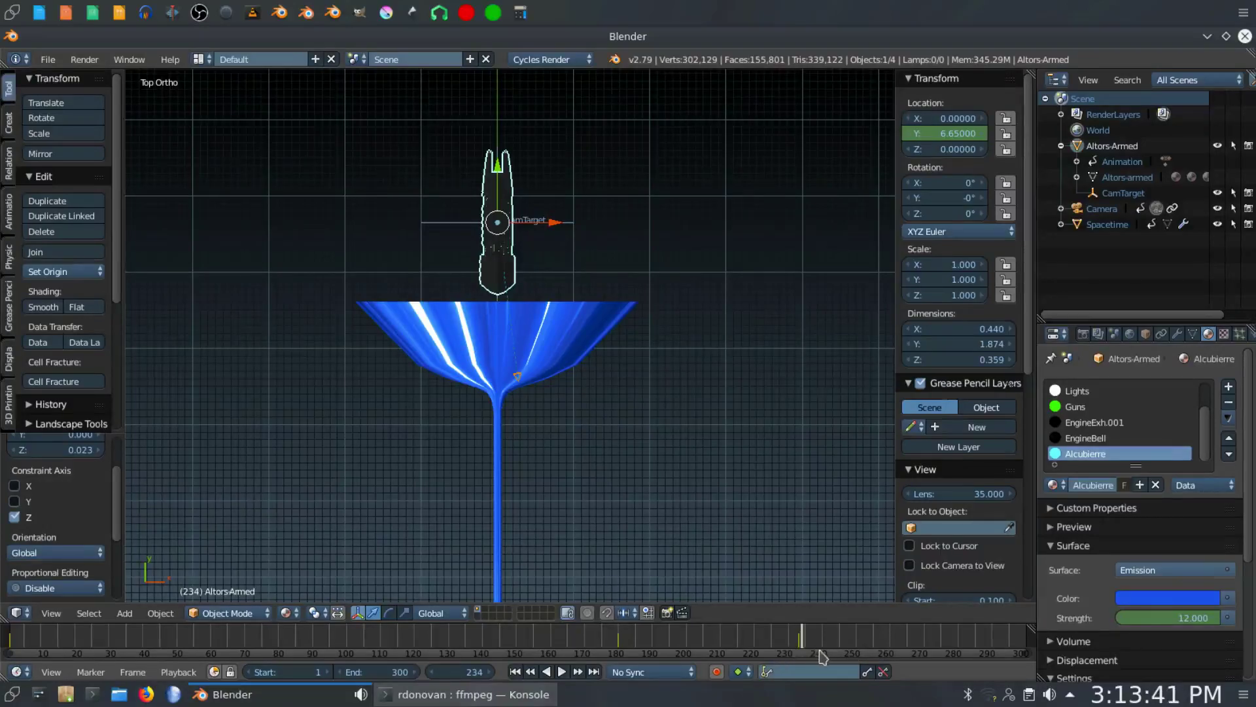
Step: Insert a single keyframe on Altors-Armed's Y location of 6.65 at frame 250
click(856, 647)
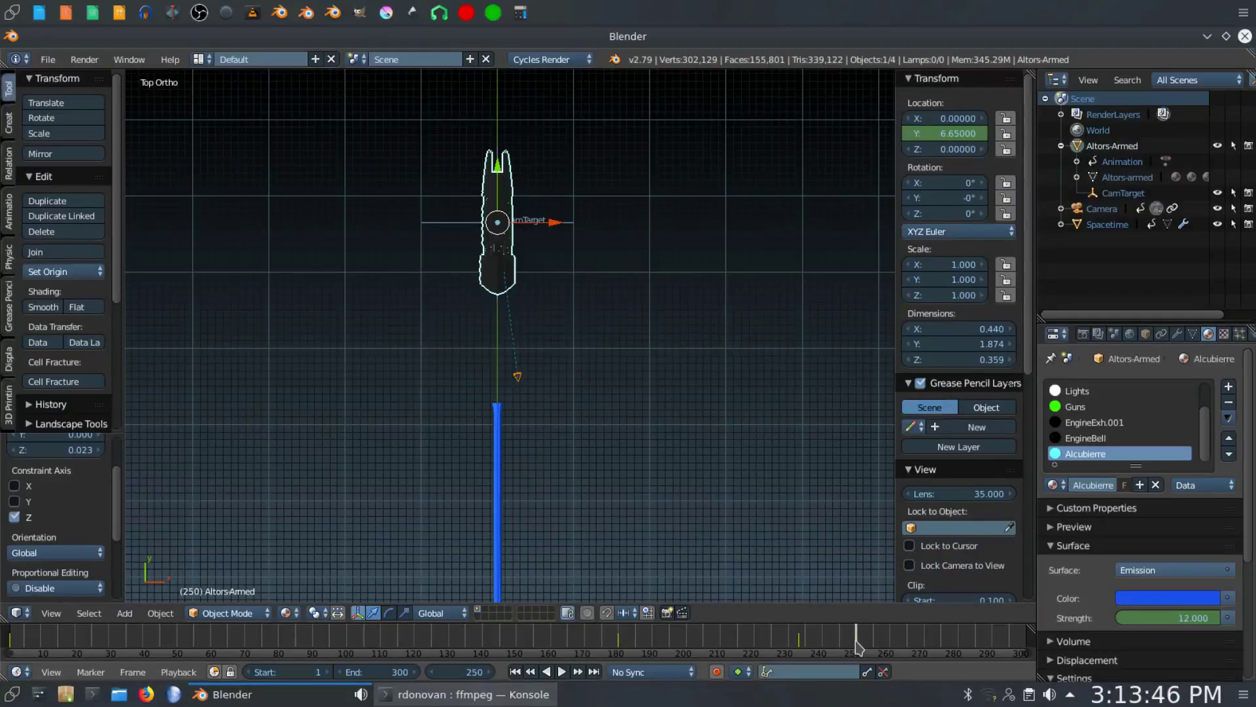
right_click(950, 134)
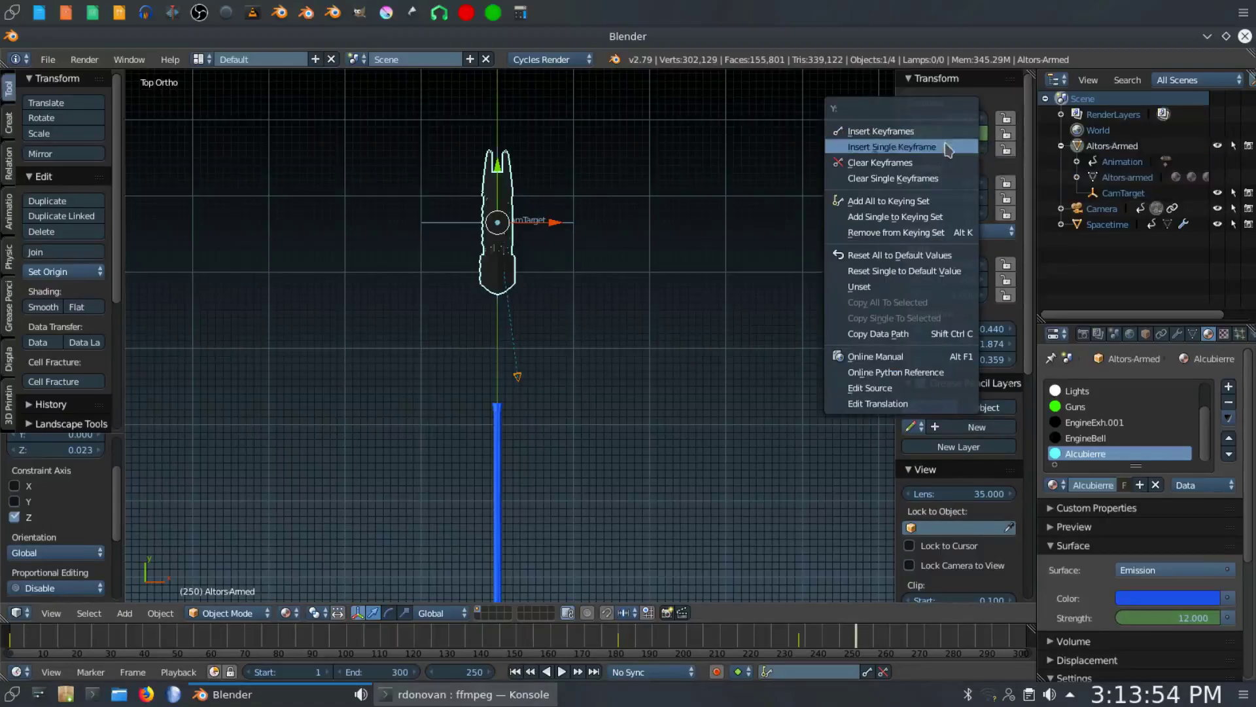
click(948, 148)
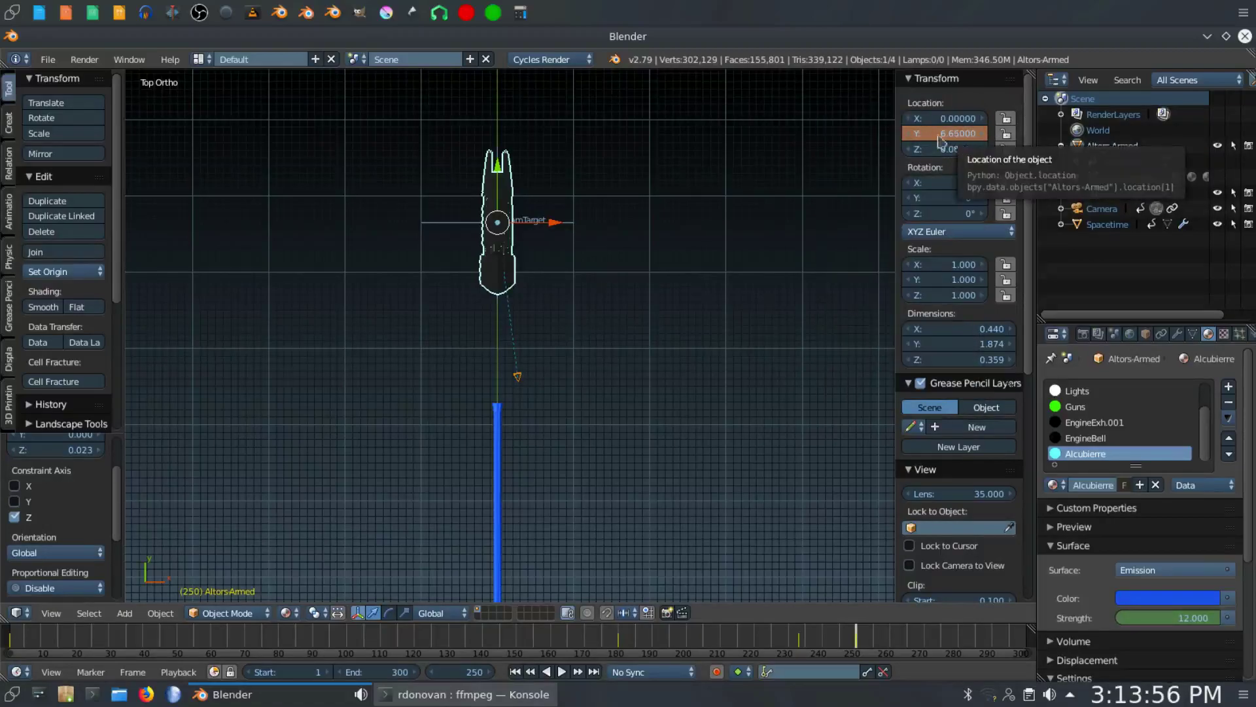
Step: Set Altors-Armed's Y location to 11 at frame 300 and insert a single keyframe on it
scroll(670, 387, down, 3)
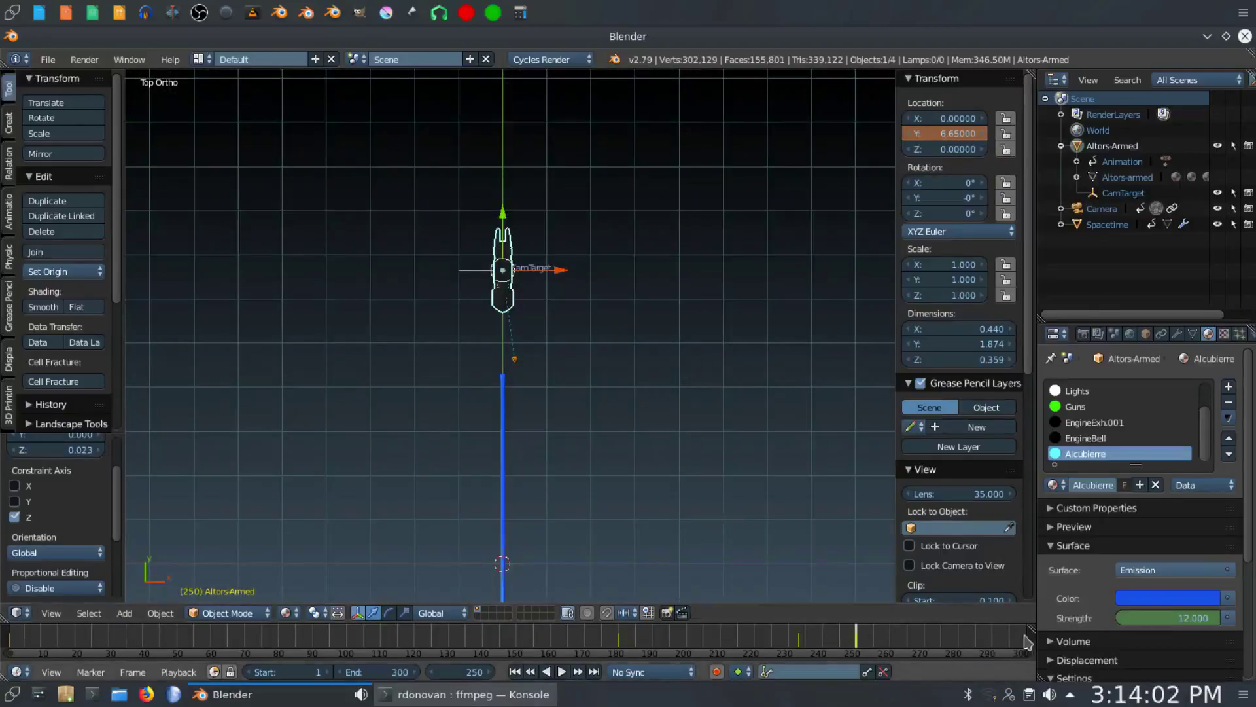
click(594, 672)
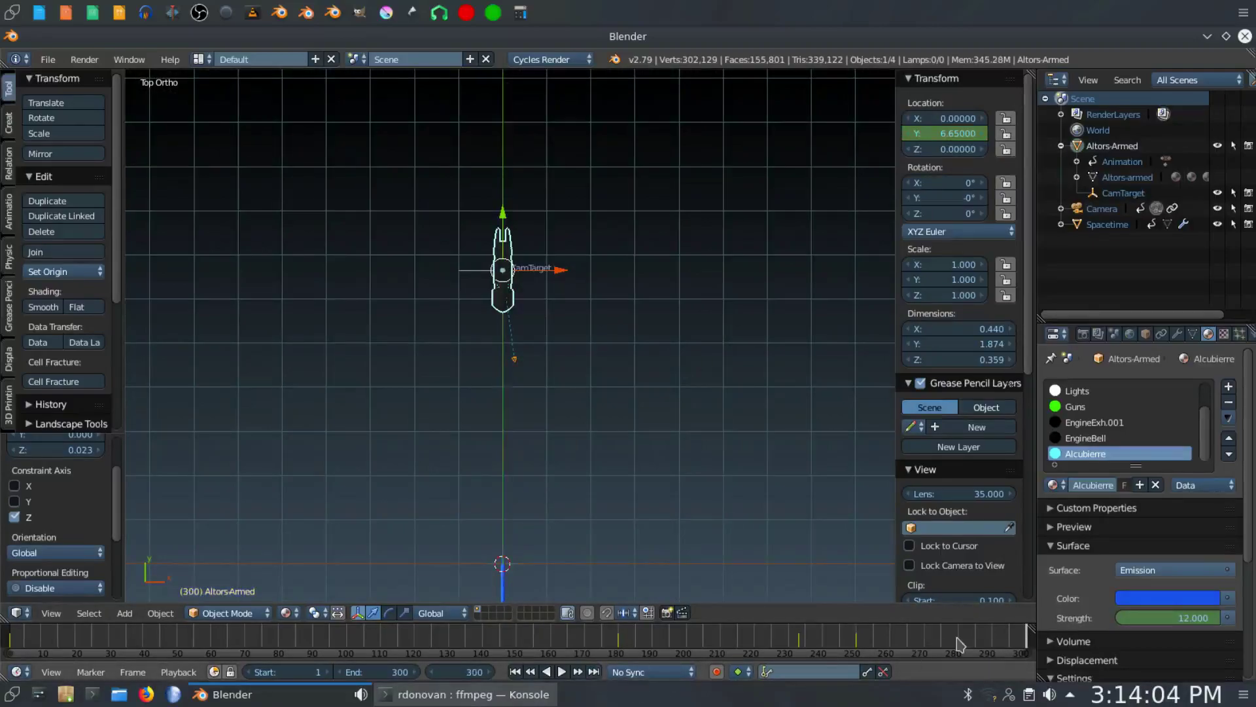
click(940, 134)
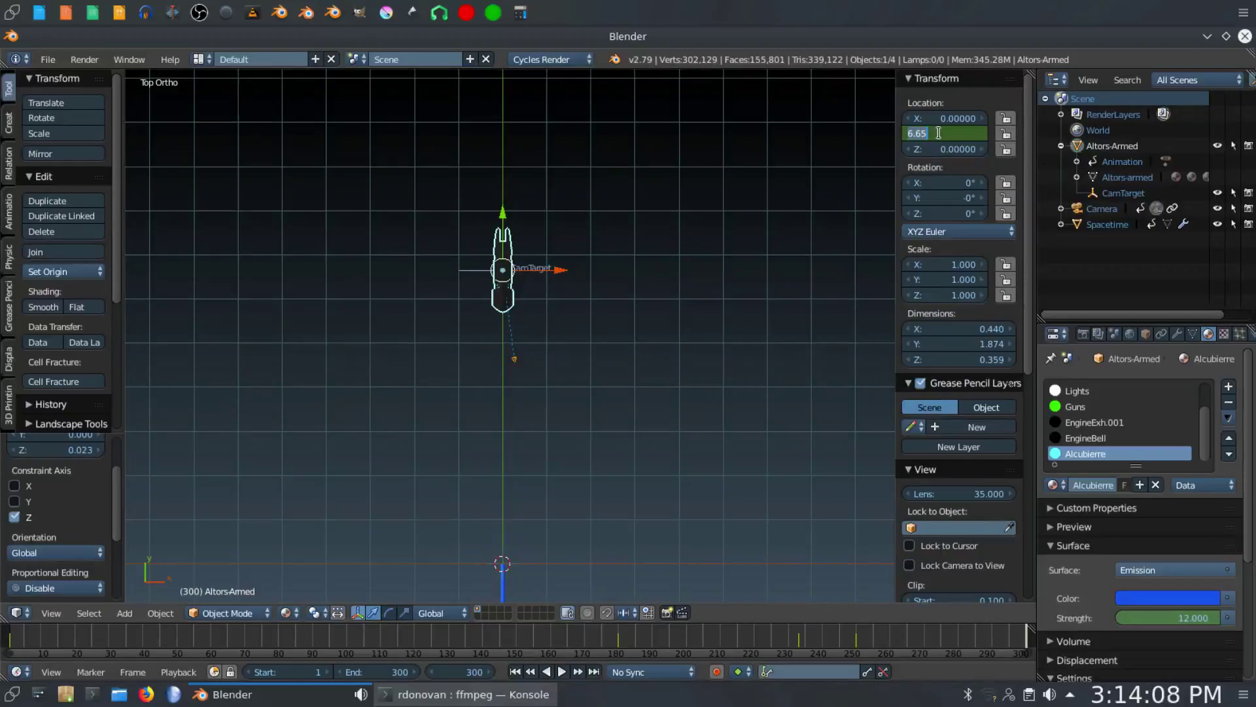
text(9)
key(Return)
right_click(941, 134)
click(943, 134)
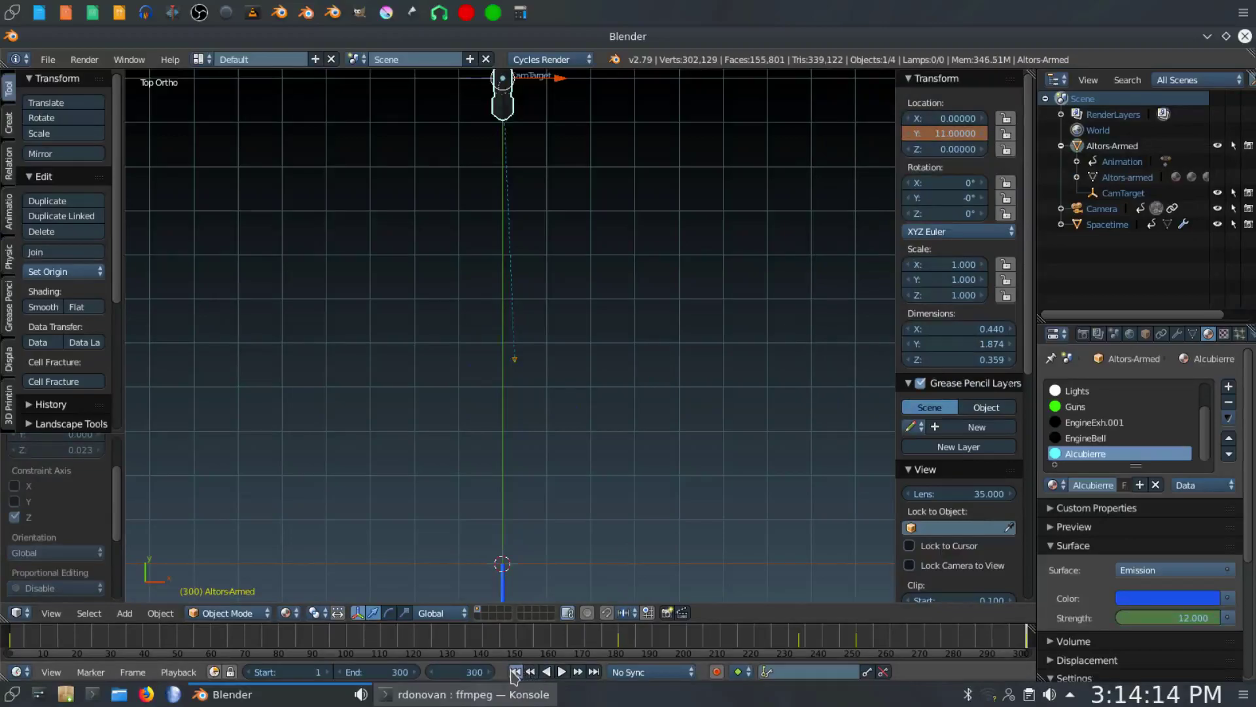
Step: Play the ship's movement from frame 1 in the top view, and check its position at frame 233
click(515, 672)
click(561, 672)
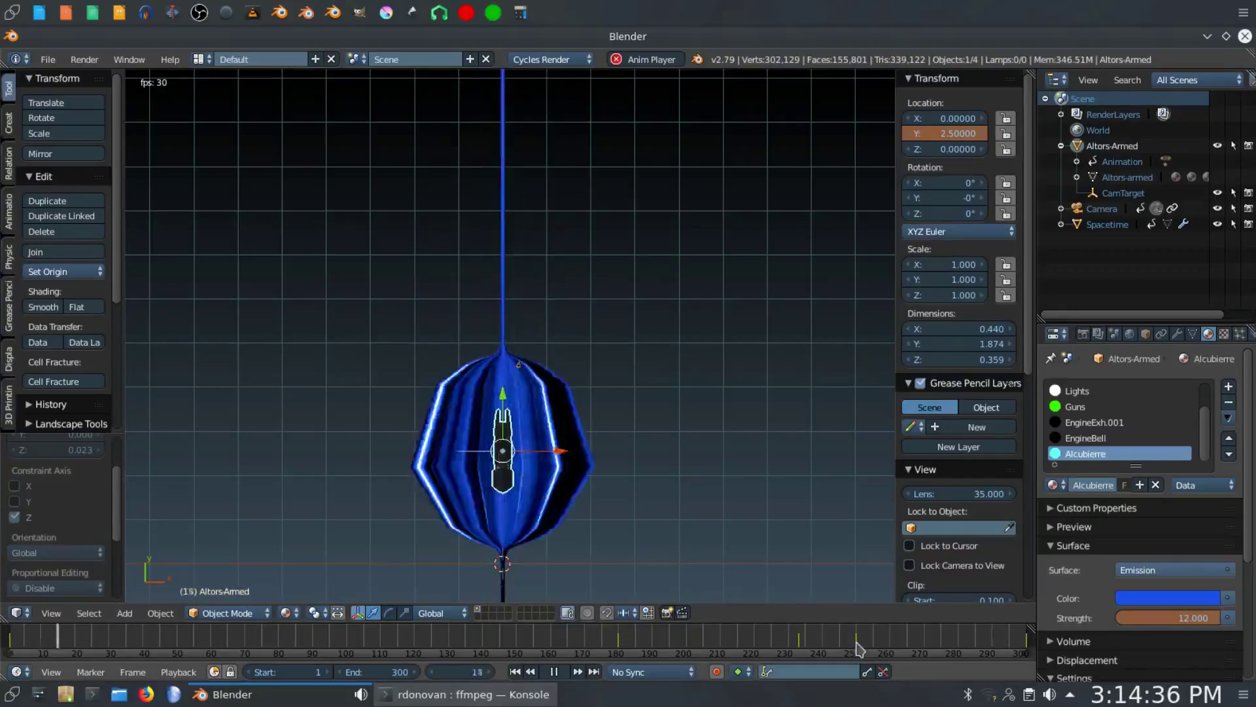
click(555, 672)
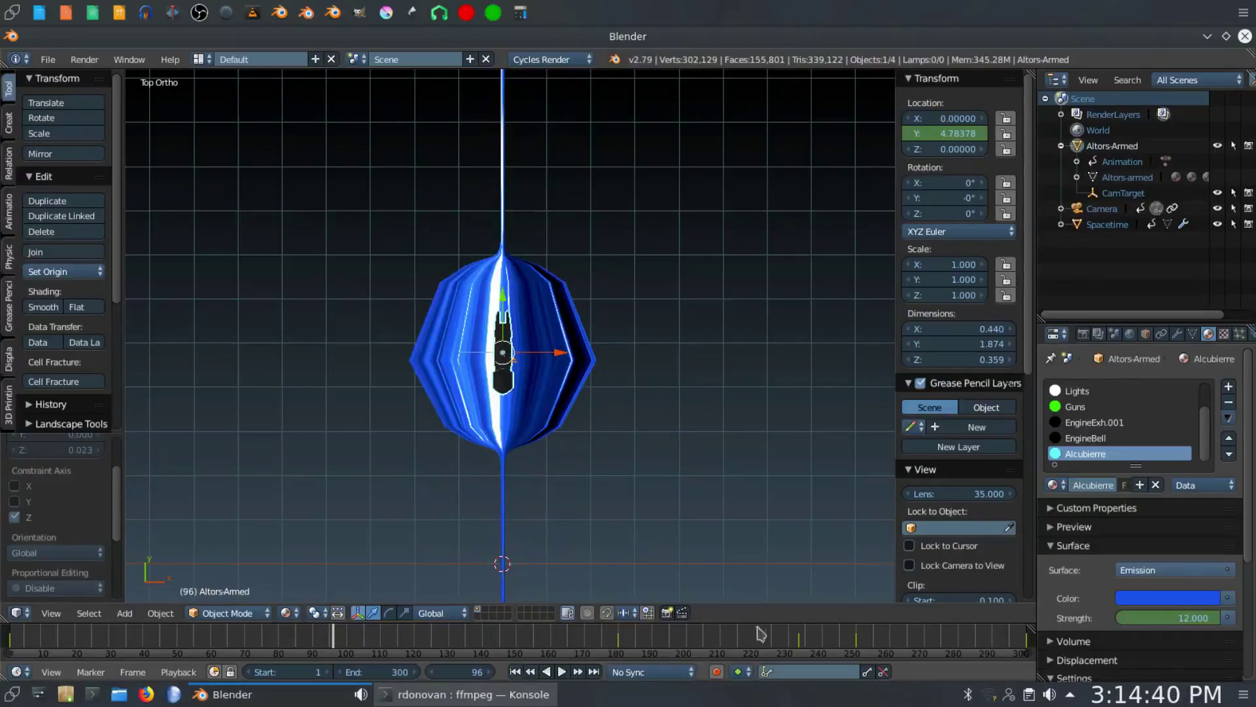
click(799, 645)
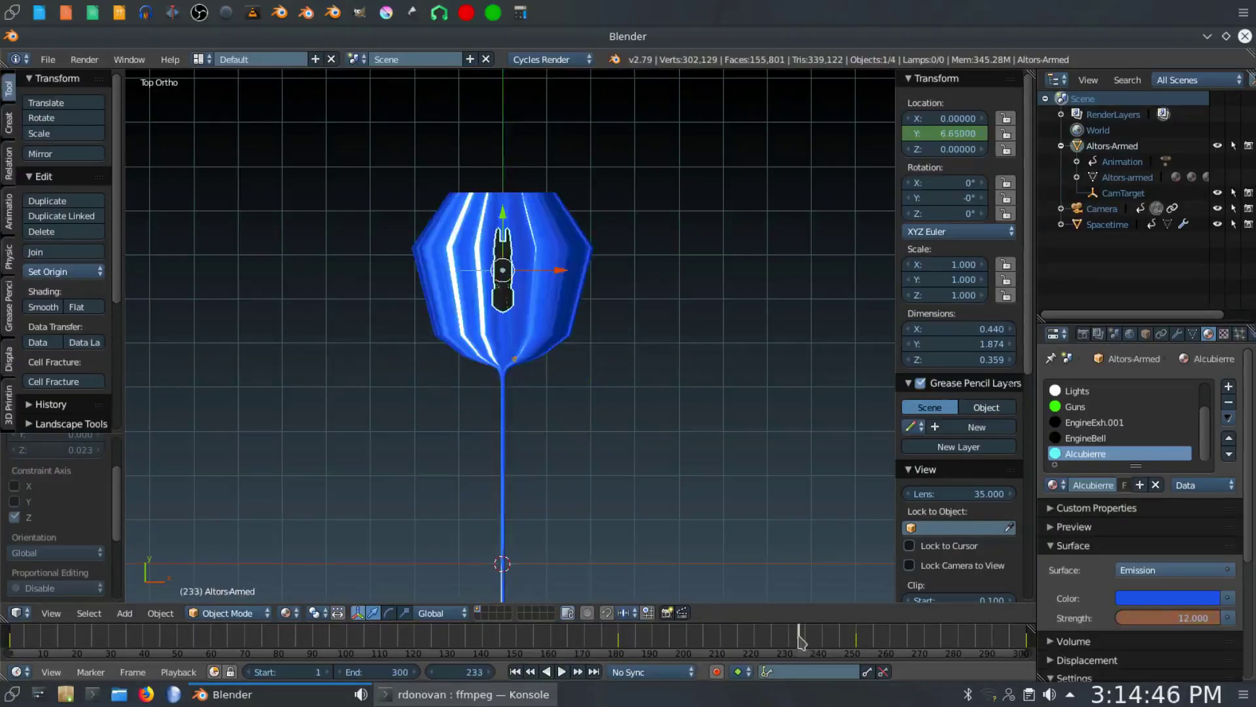
Step: At frame 250, set the Alcubierre material's emission strength to 2 and insert a keyframe on it
click(855, 645)
key(alt+a)
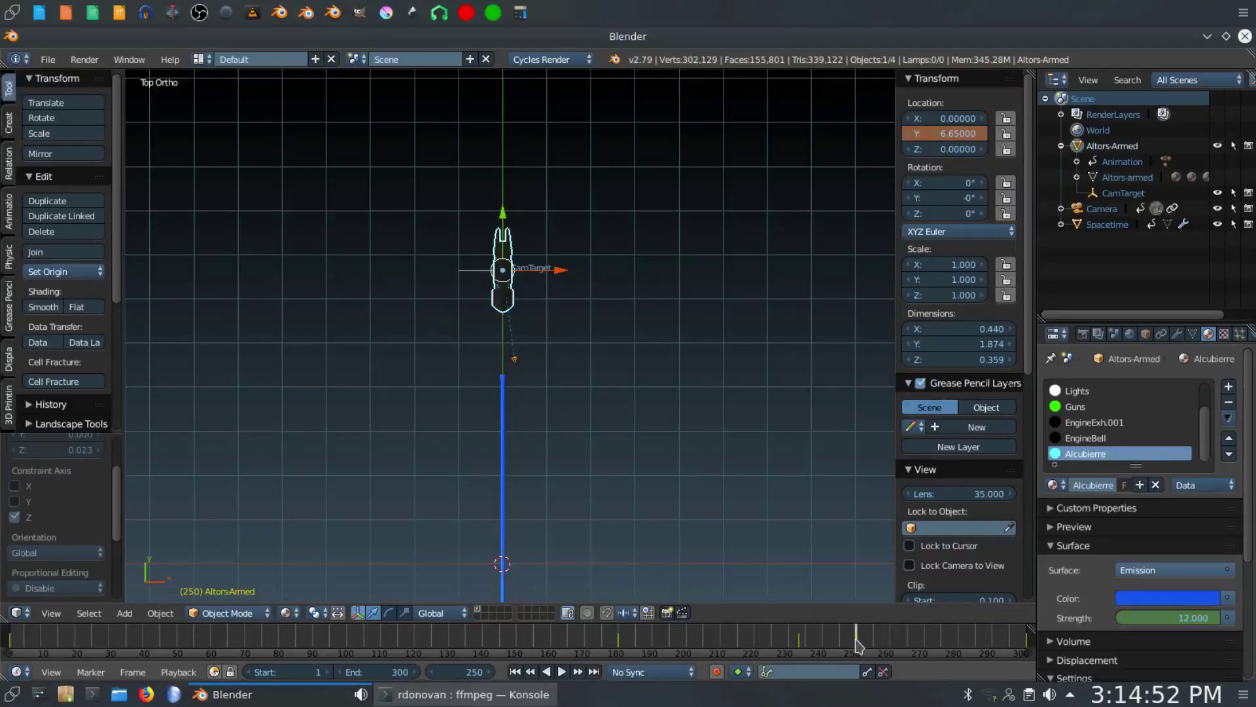
click(1150, 617)
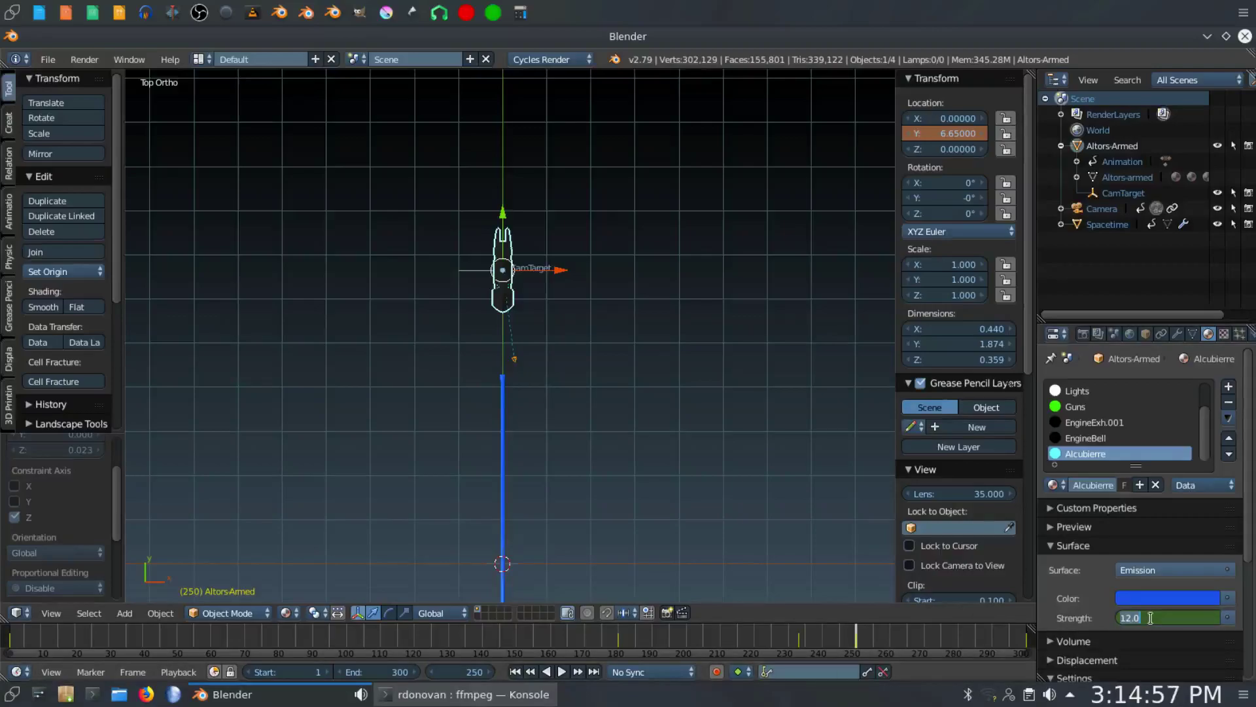
text(2)
key(Return)
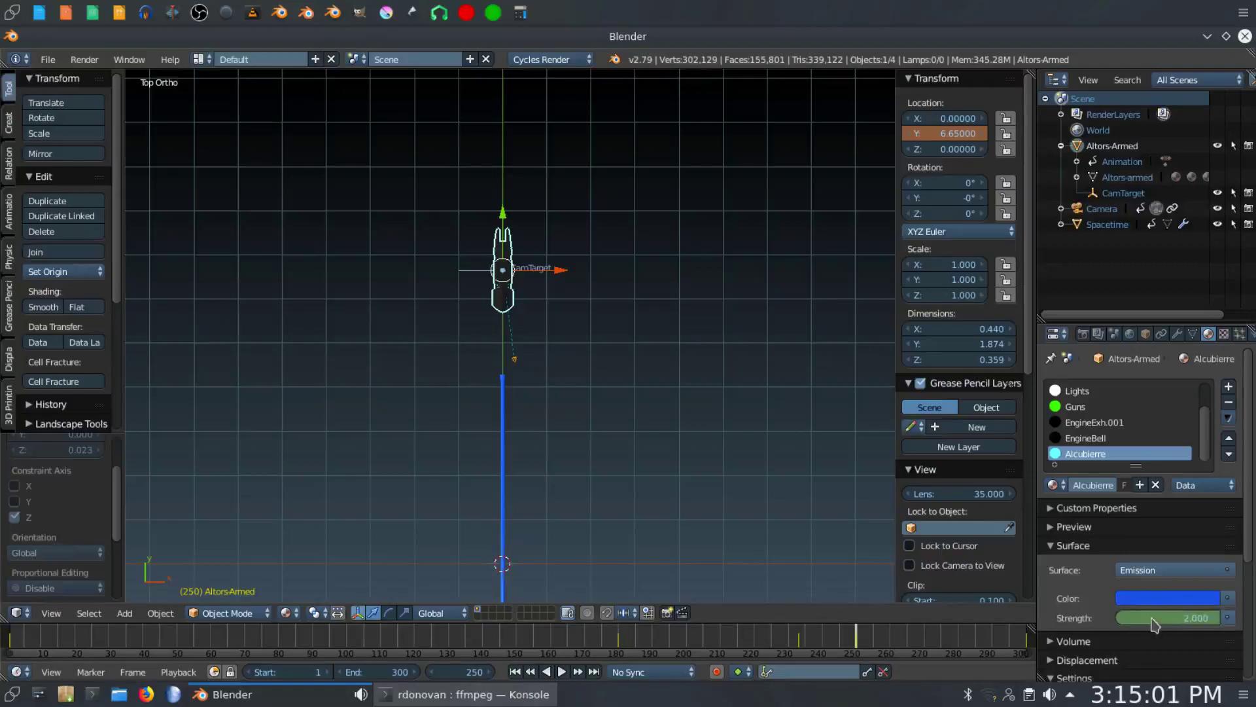
right_click(1155, 625)
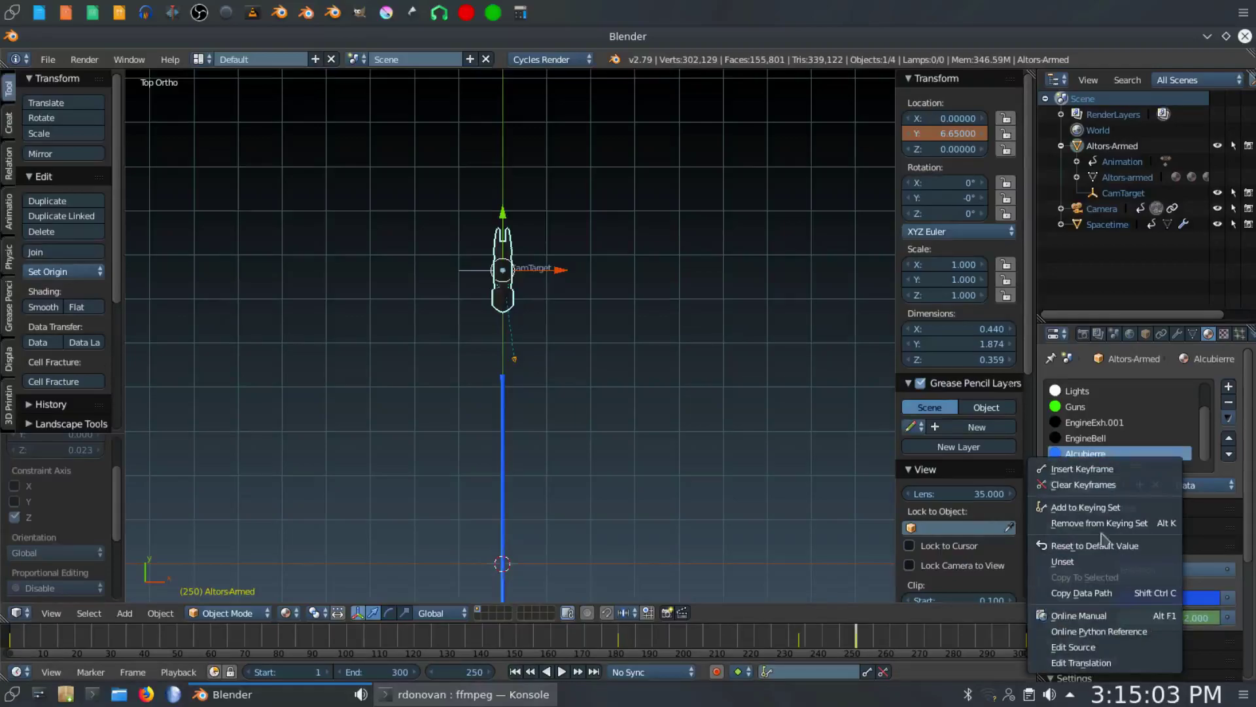
click(1083, 469)
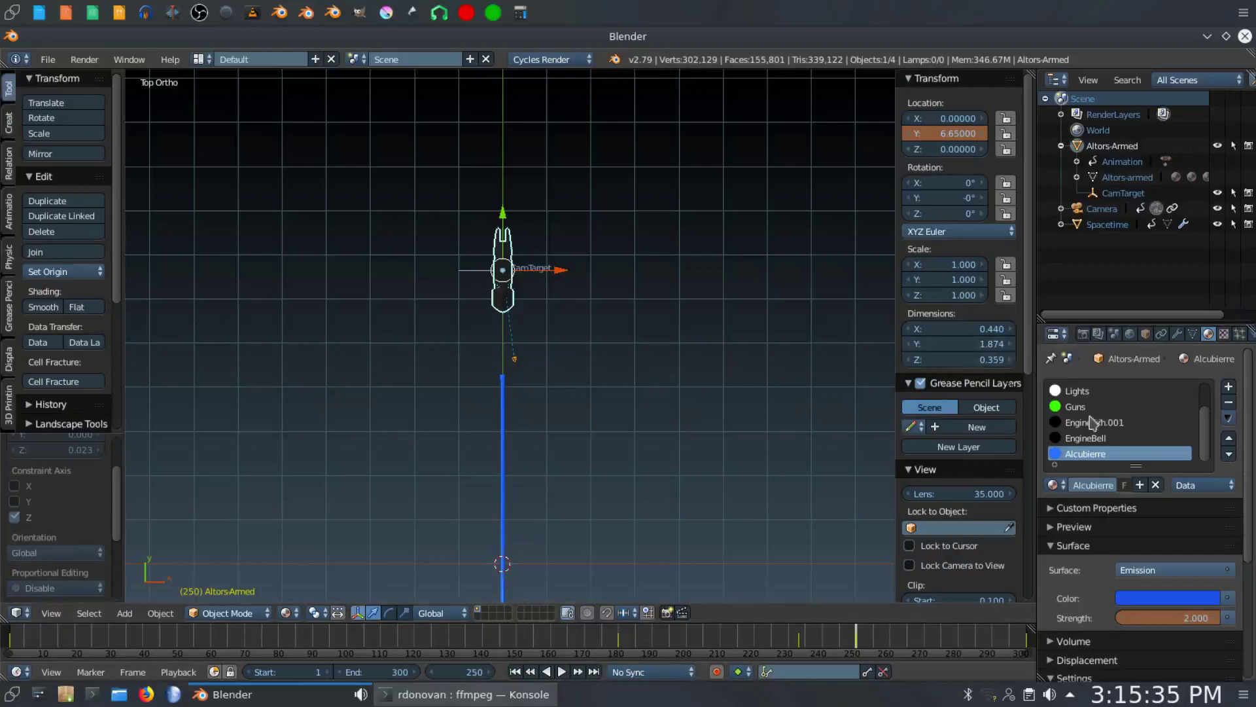
Step: At frame 265, set the EngineExh.001 material's emission strength to 20 and insert a keyframe on it
click(799, 644)
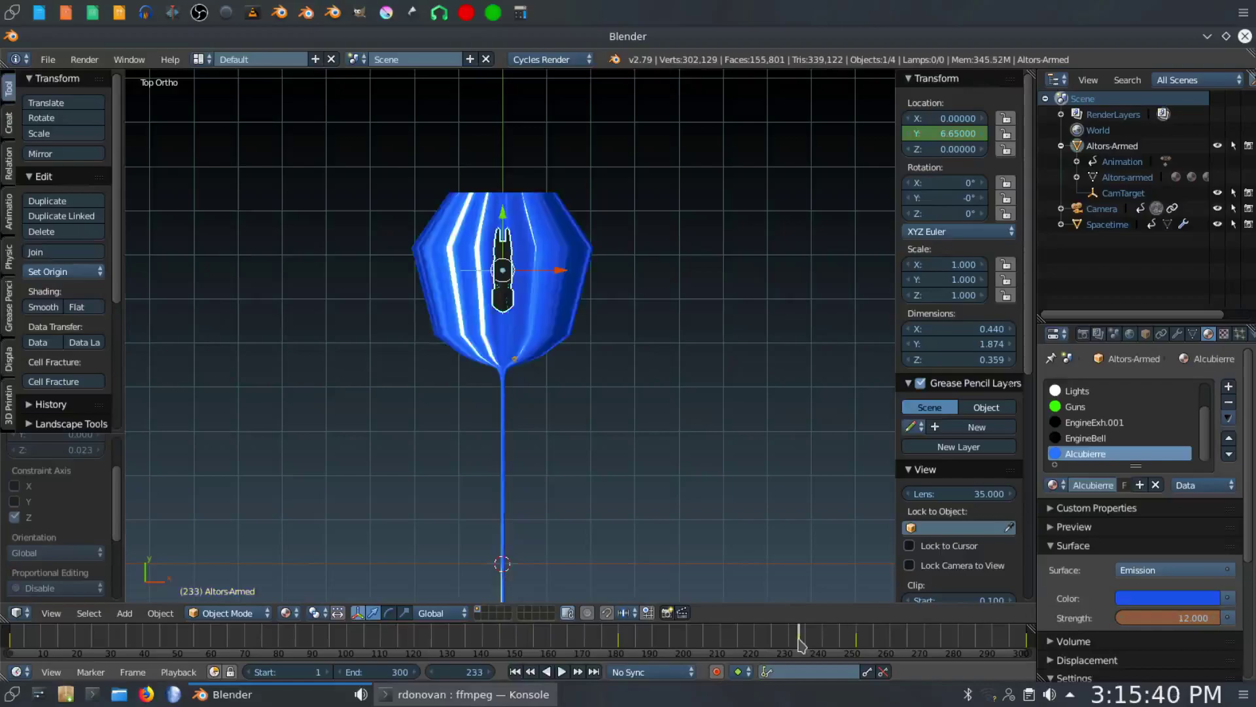
click(1086, 422)
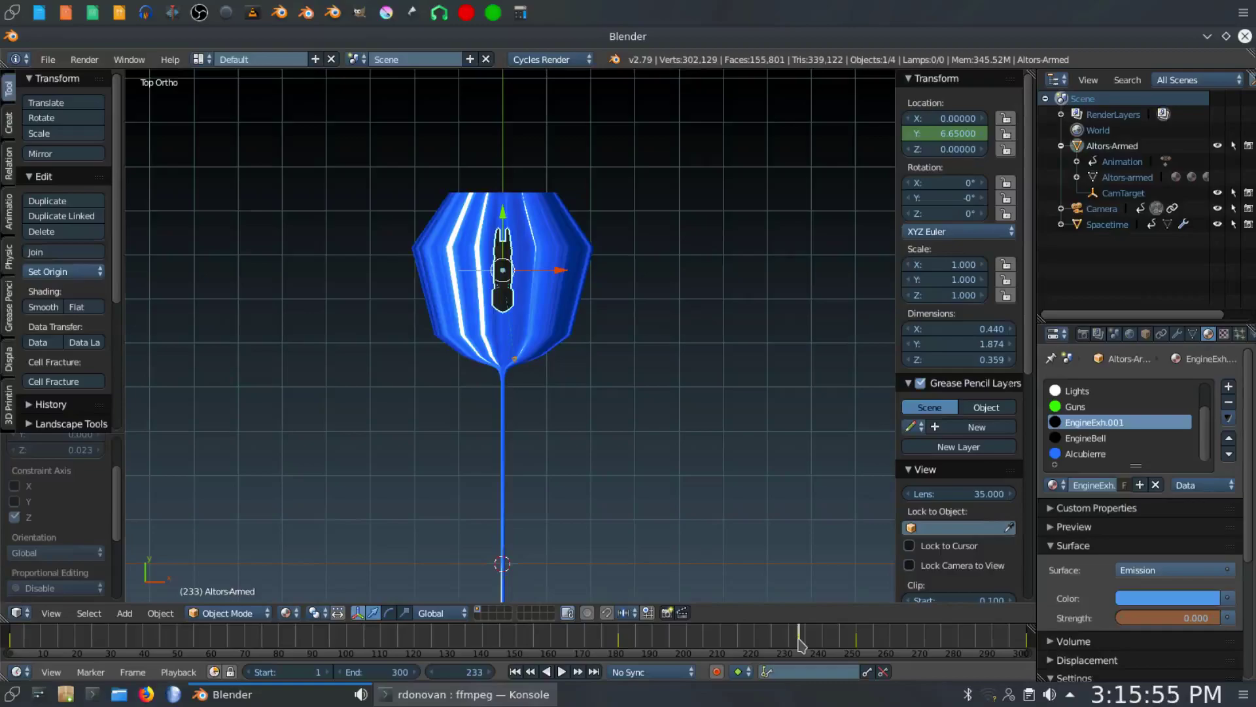
click(906, 642)
key(alt+a)
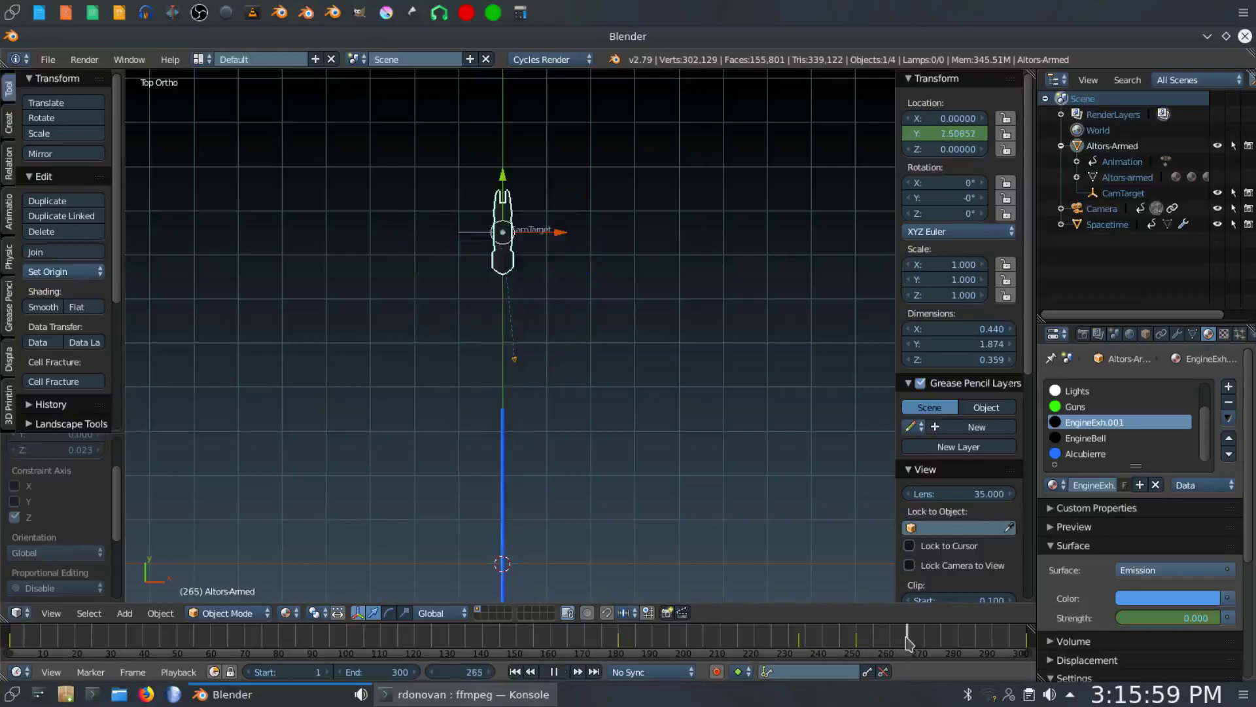
click(1140, 619)
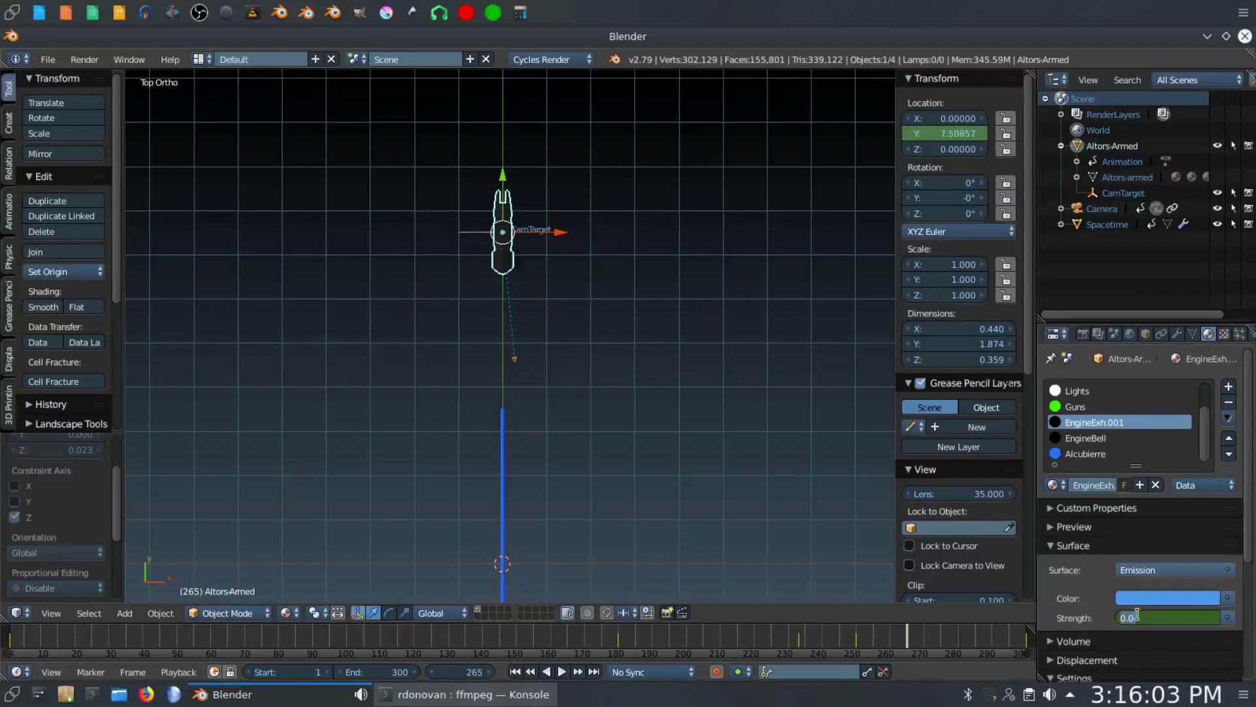
text(20)
key(Return)
right_click(1139, 618)
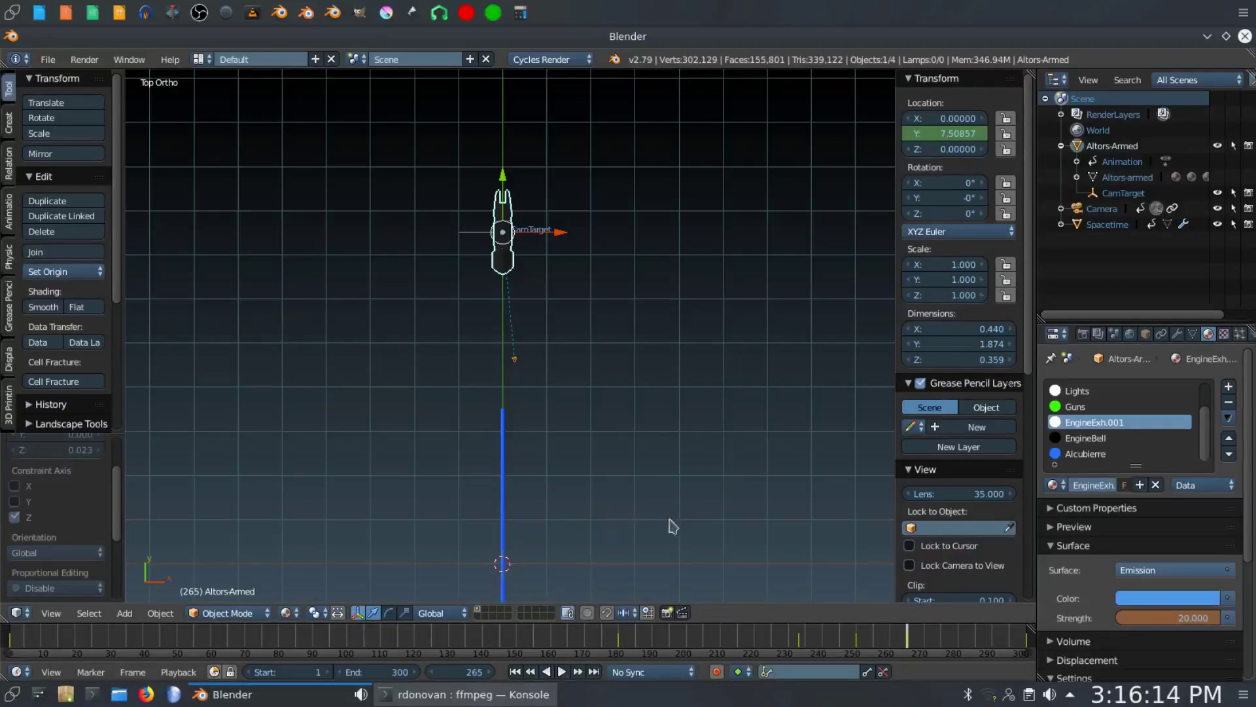
Step: Play the warp exit through the camera view, return to frame 1, and compare the top view with the camera view
middle_drag(673, 522, 699, 514)
key(KP_0)
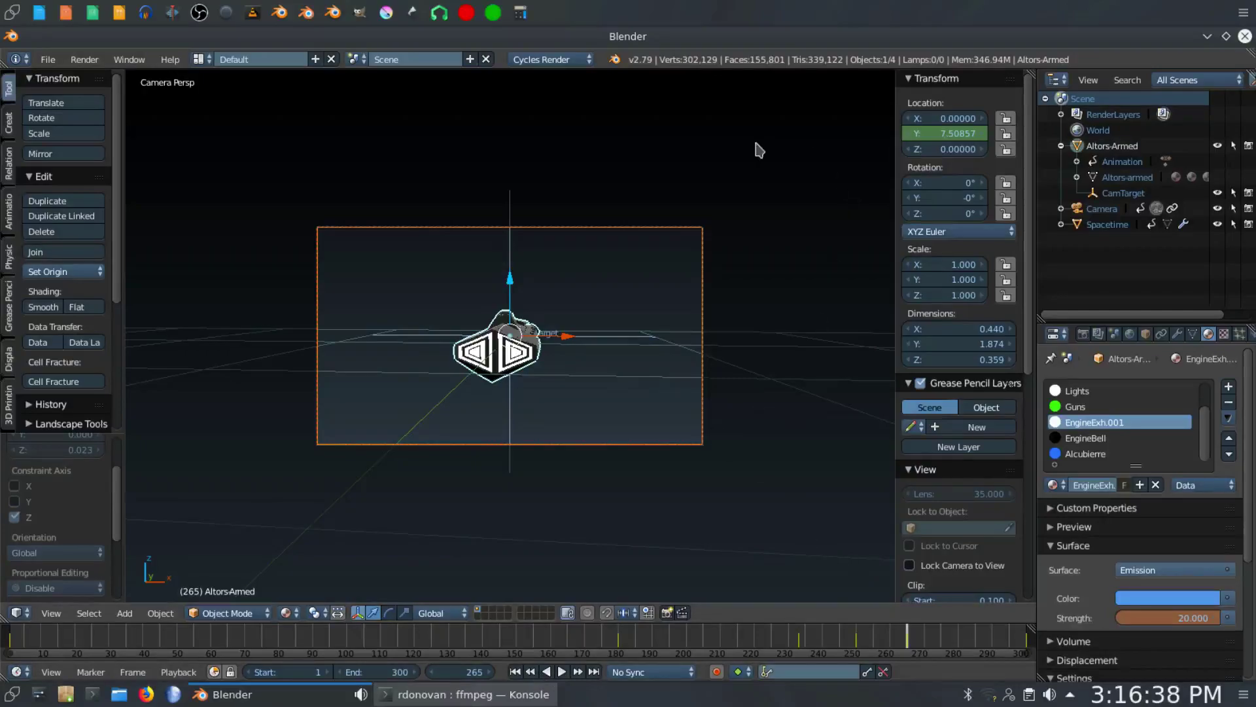
click(561, 672)
click(561, 672)
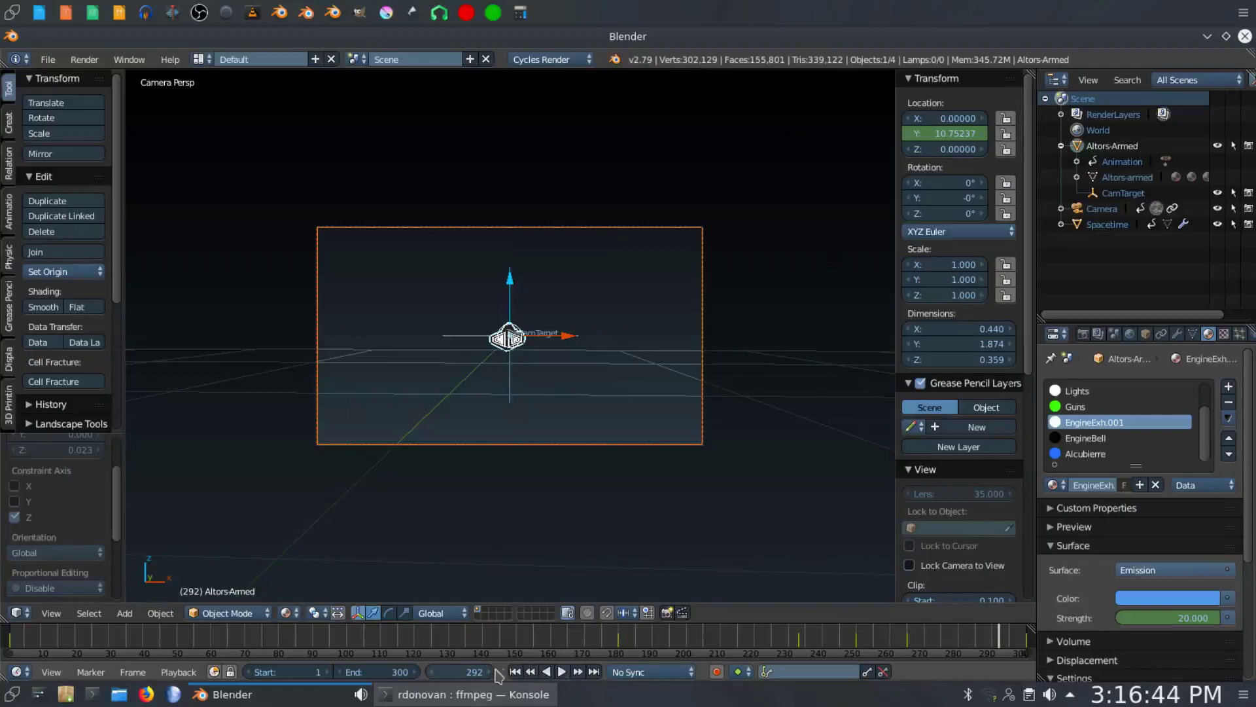
click(567, 674)
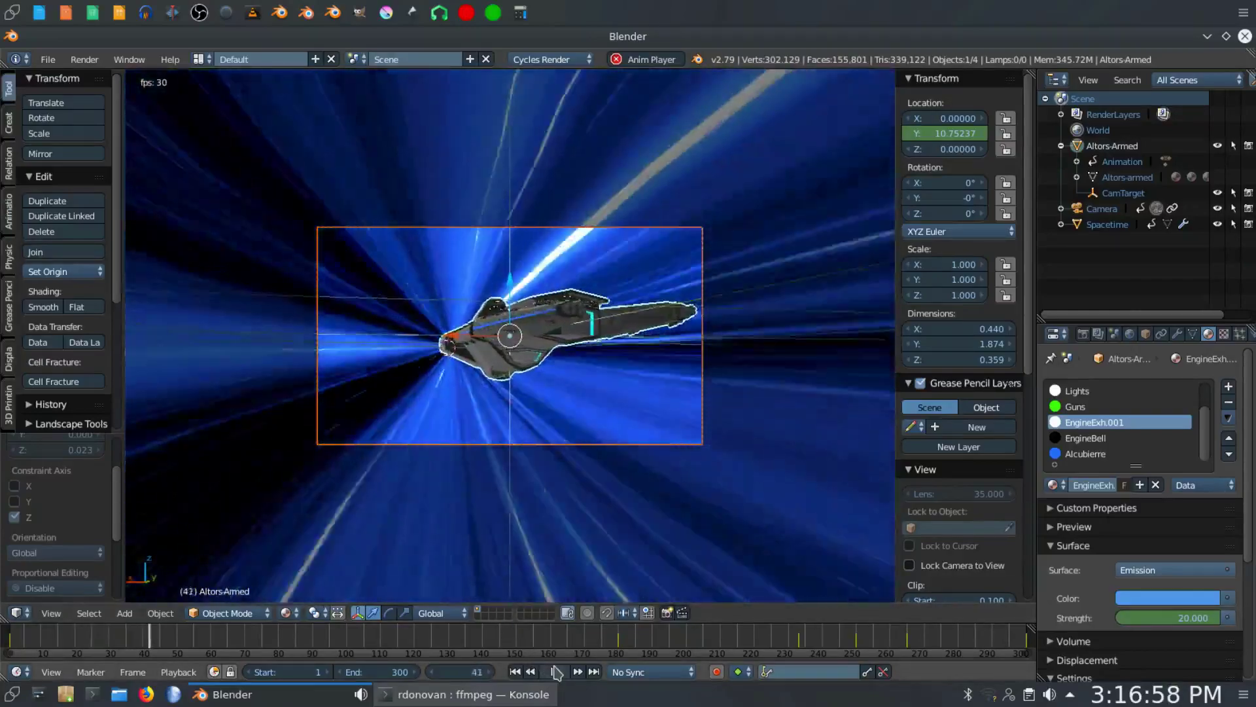
click(553, 671)
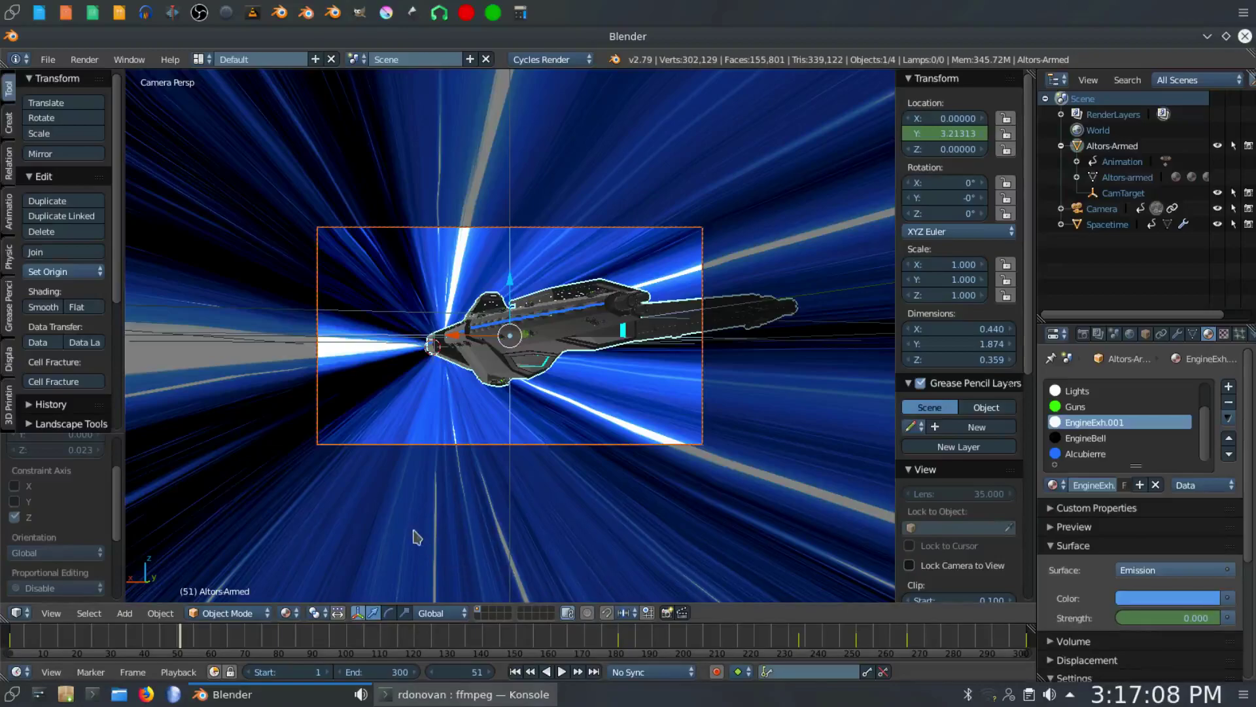
click(518, 672)
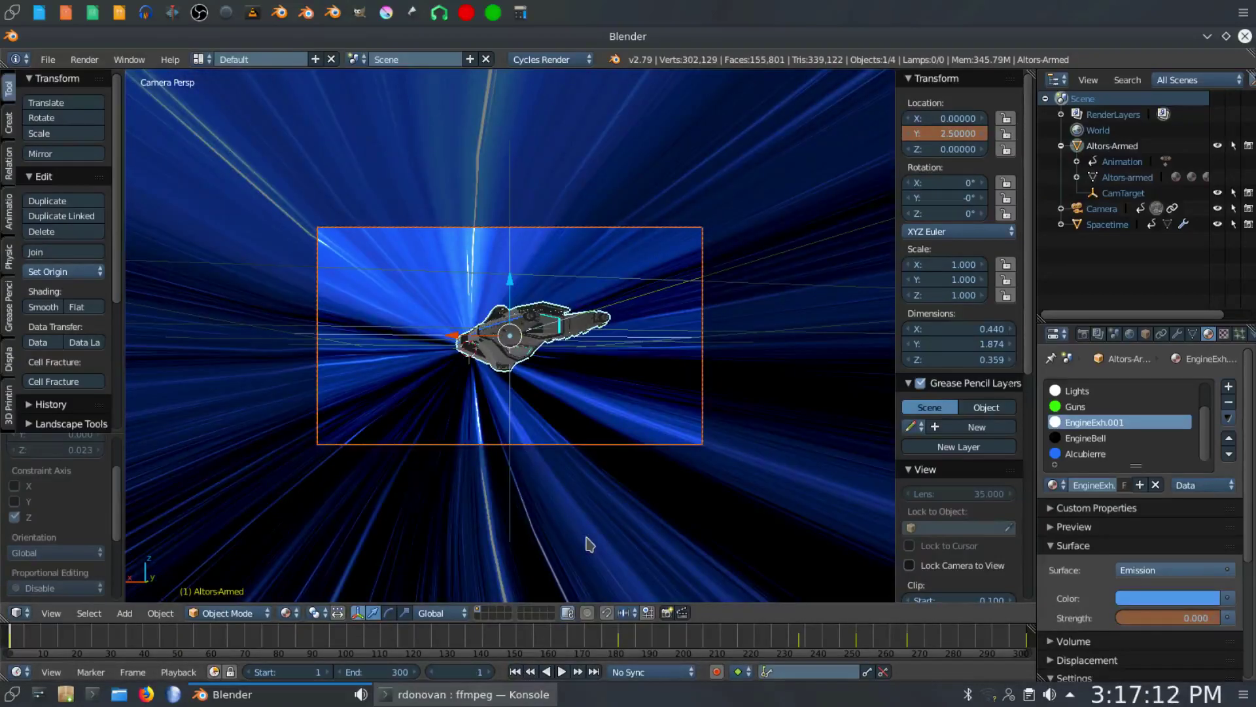
key(KP_7)
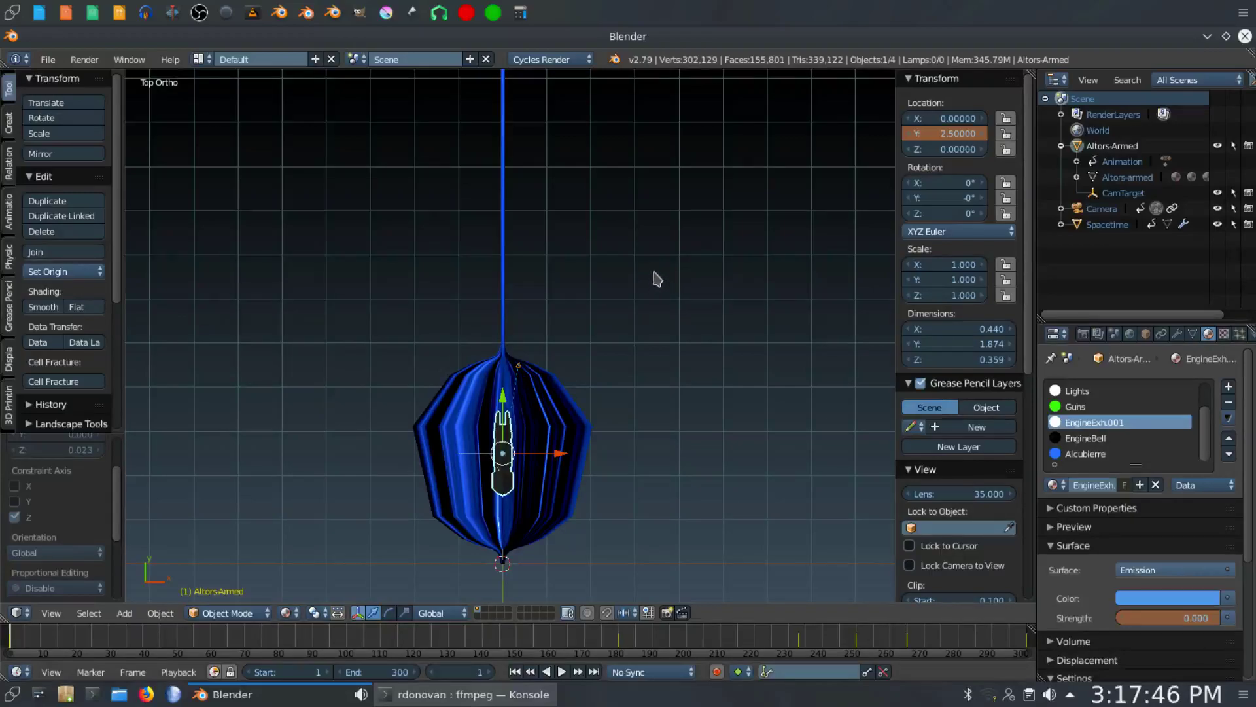
key(KP_0)
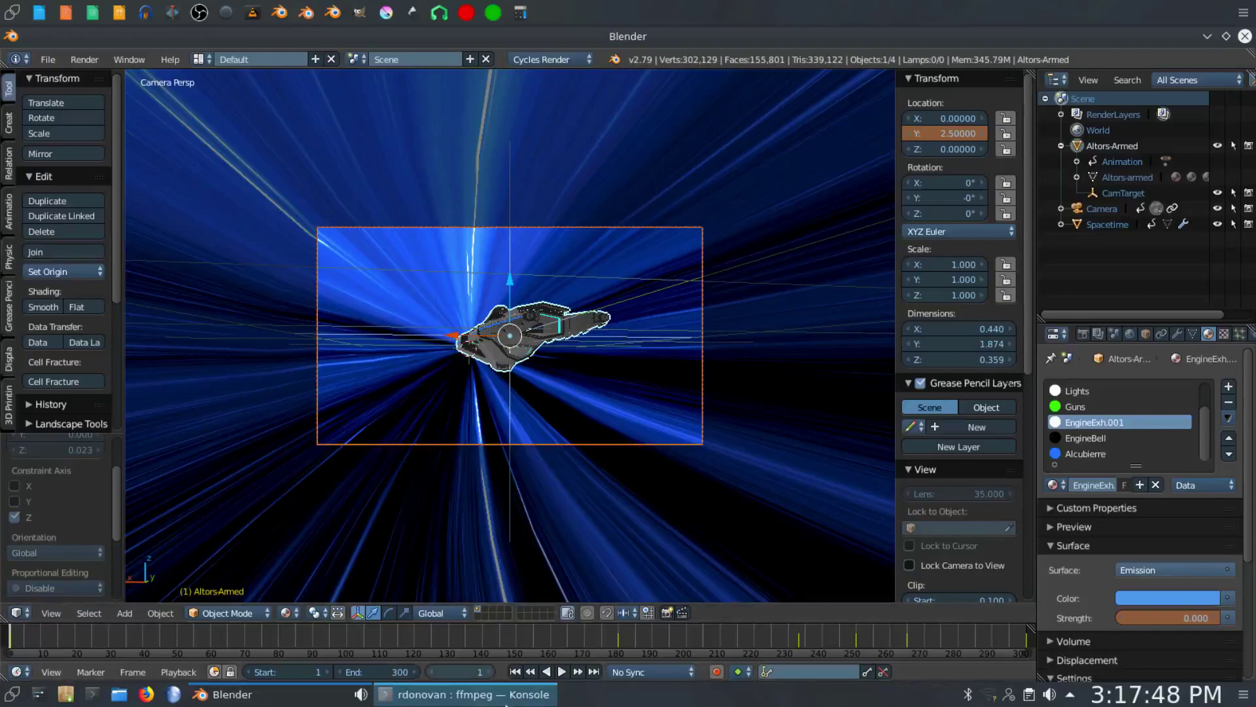
Step: Keyframe EngineExh.001's emission strength at 20 on frame 220 and render that frame as a test
click(753, 641)
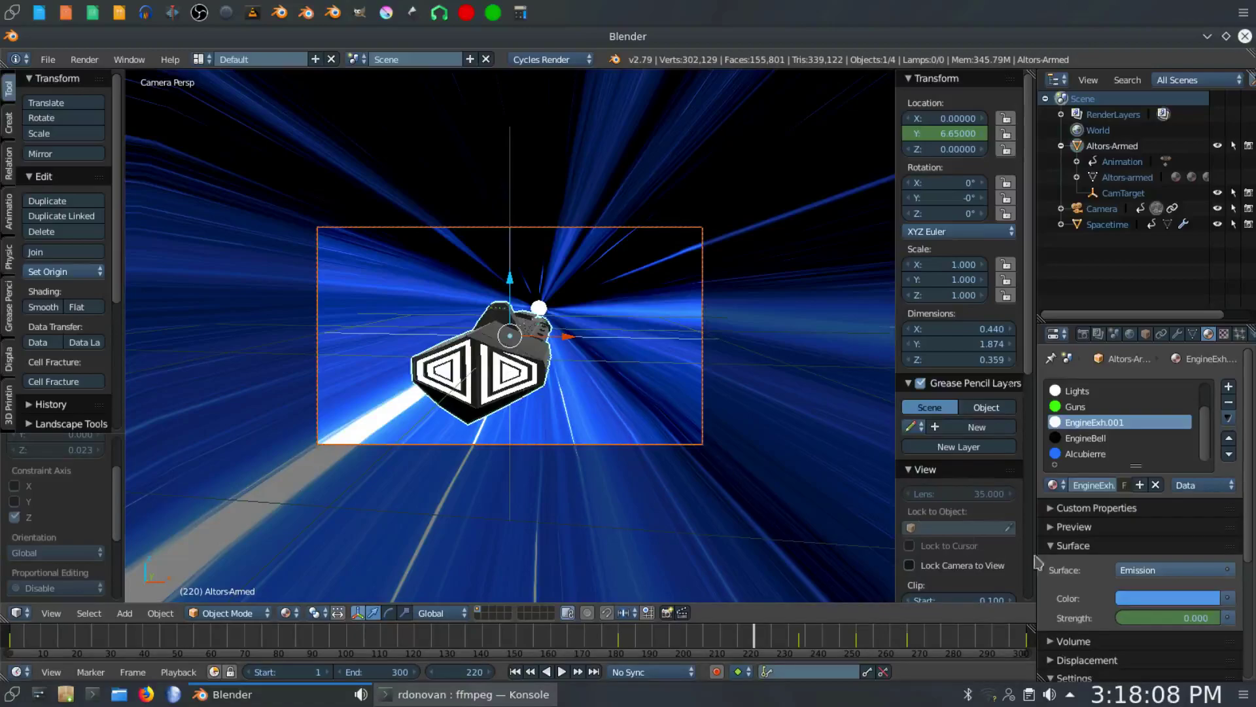
click(1156, 617)
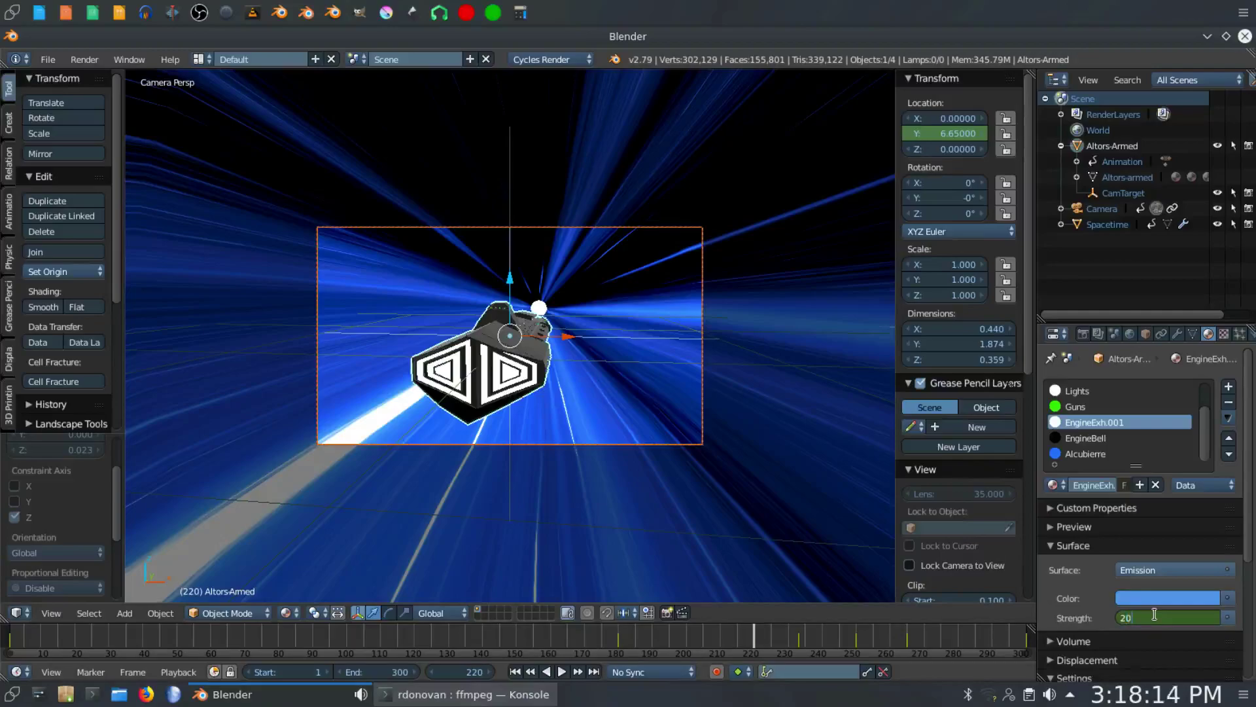
key(Return)
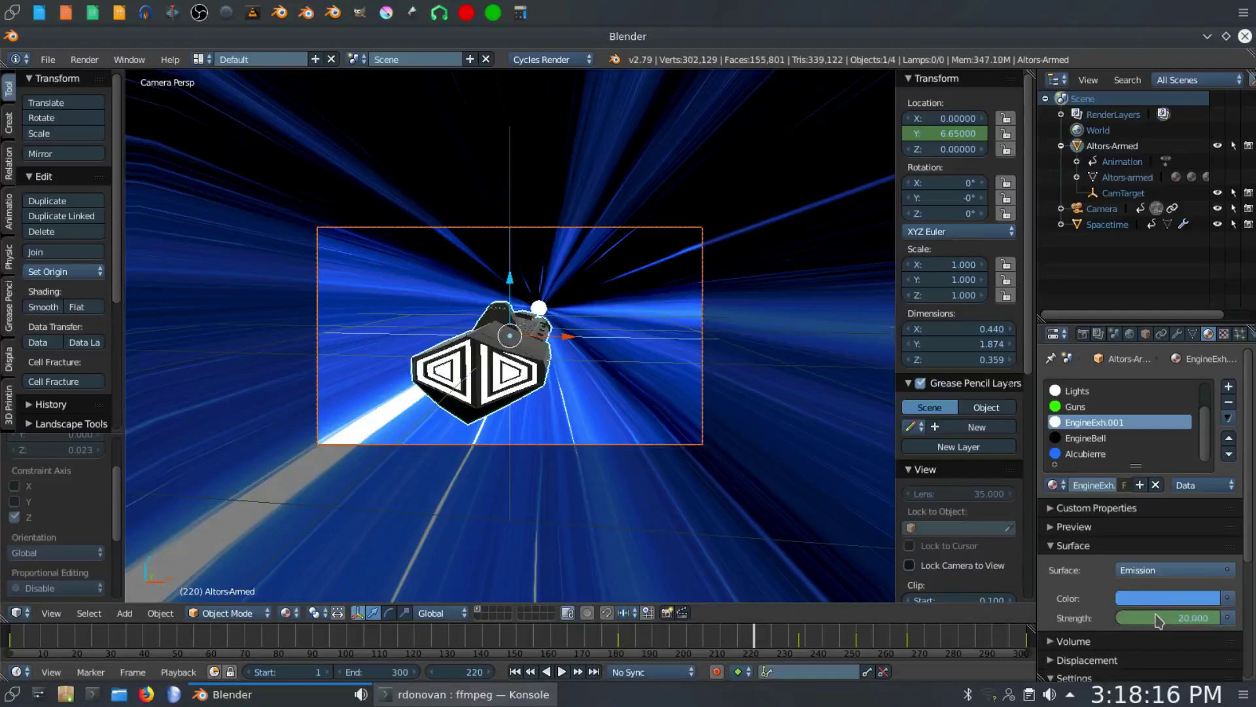
right_click(1160, 620)
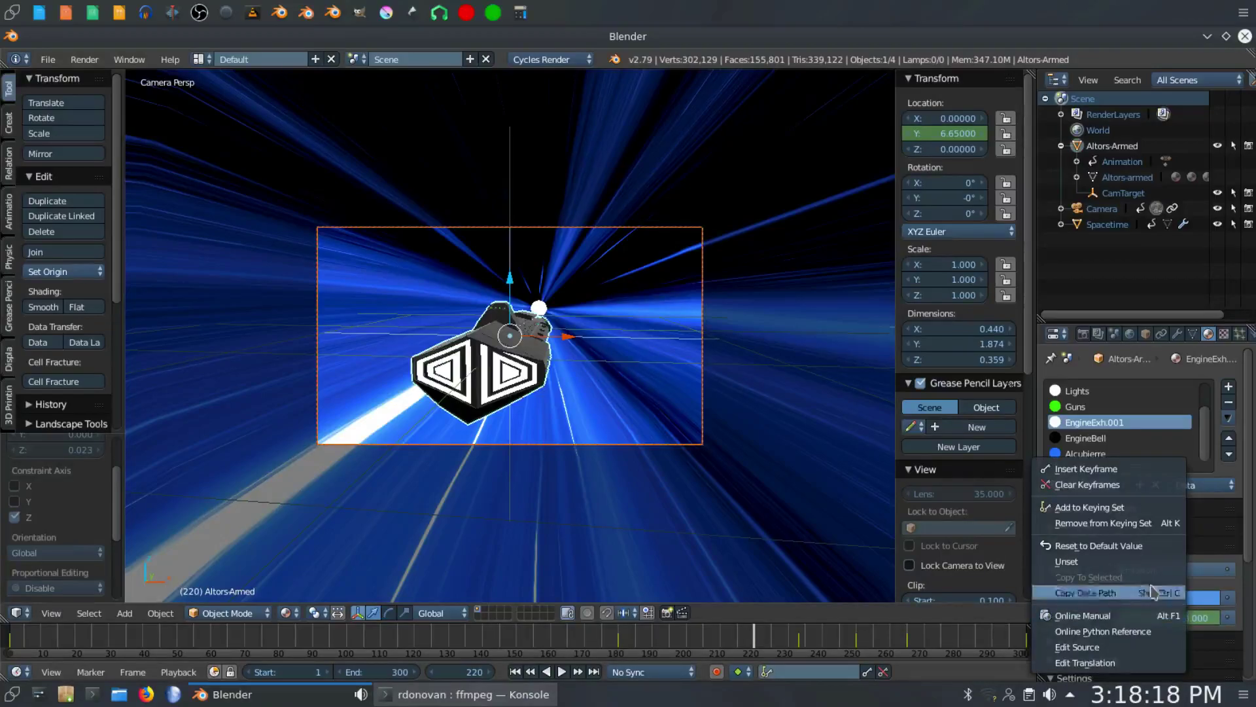
click(1143, 468)
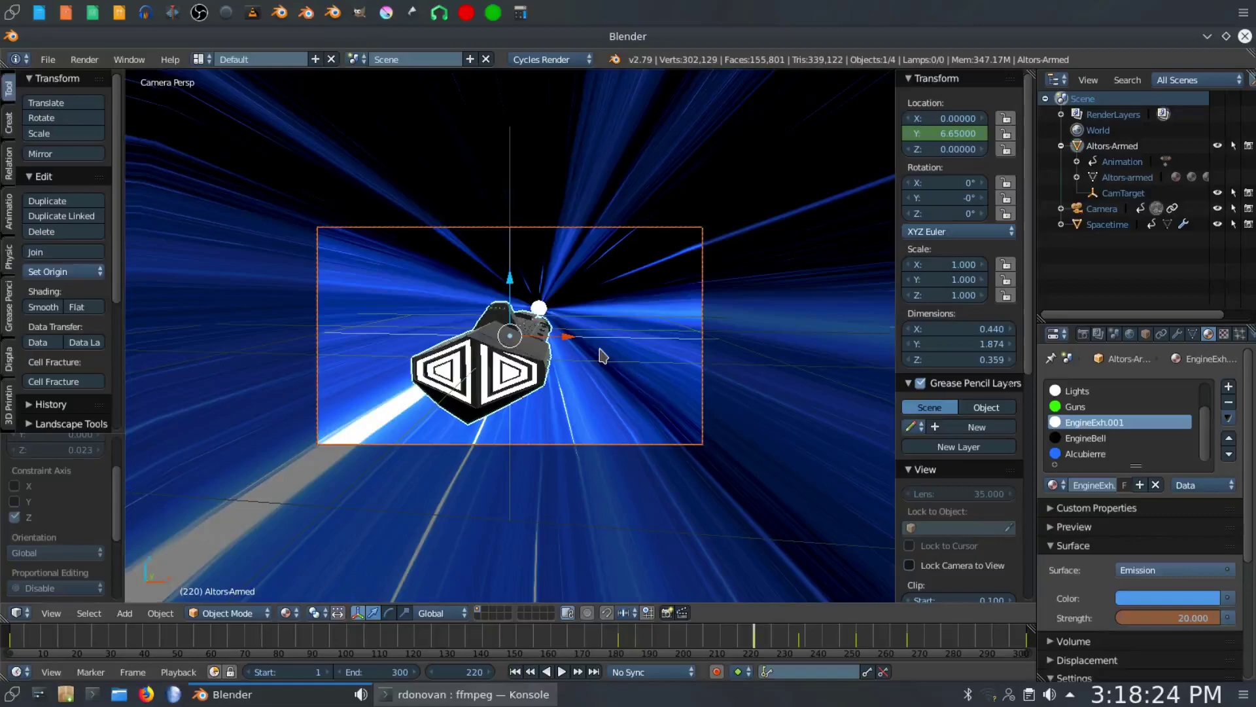
key(F12)
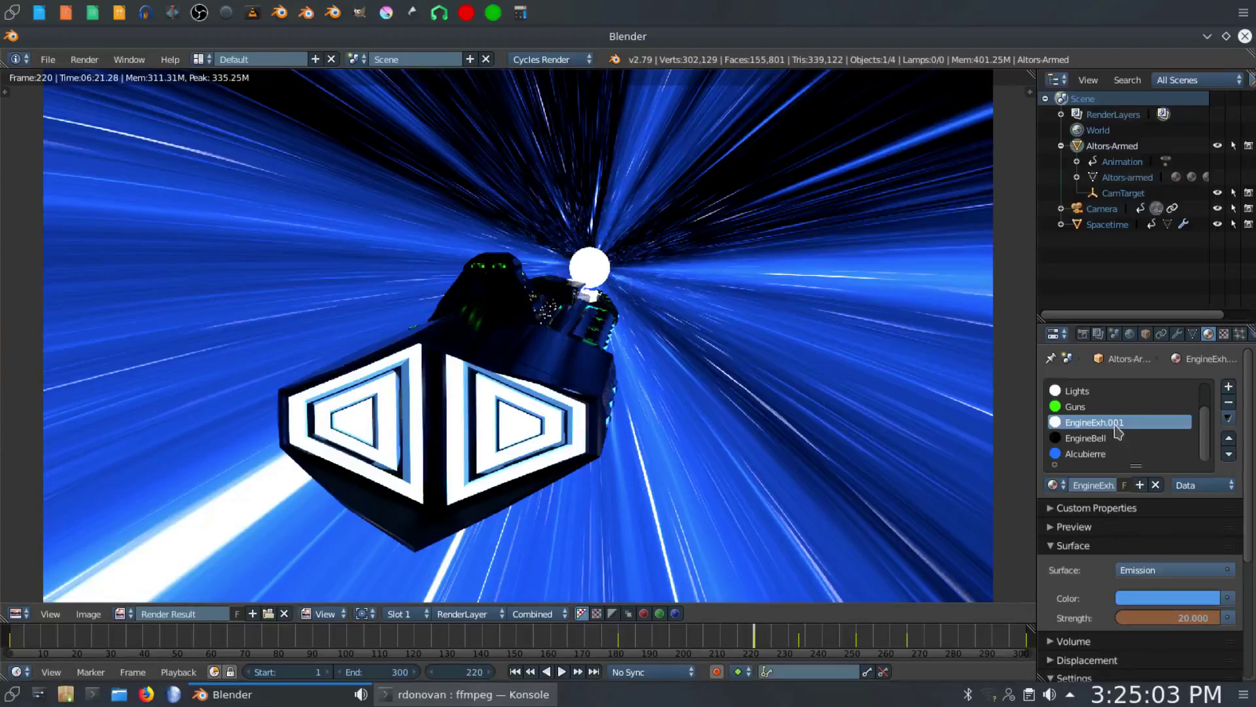
Step: Delete the EngineExh.001 strength keyframe at frame 220 and check the strength at frames 219 and 220
right_click(1184, 620)
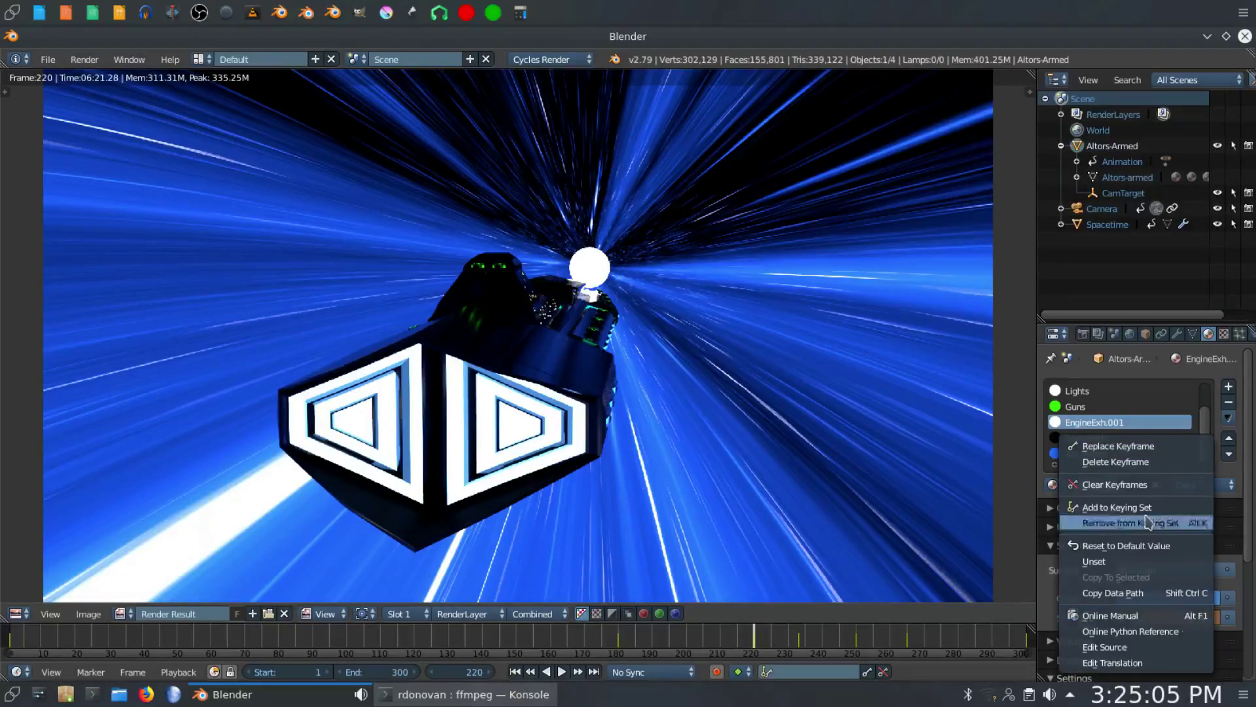
click(1139, 462)
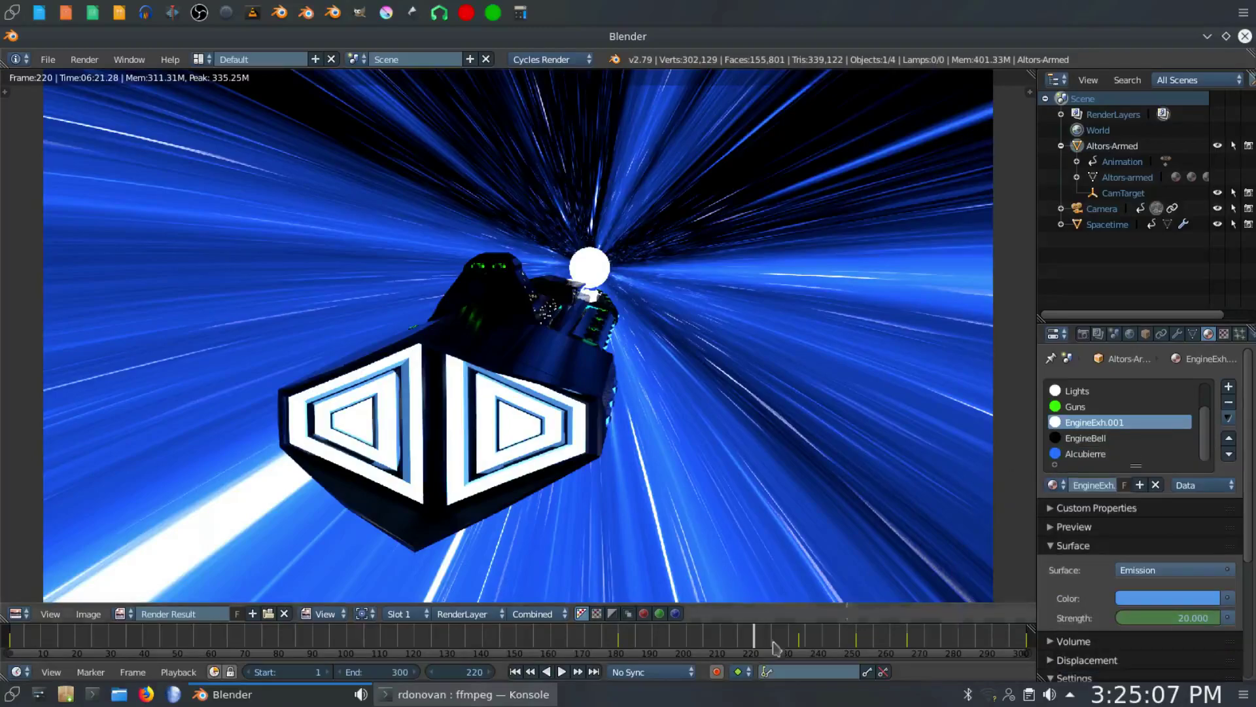
click(432, 672)
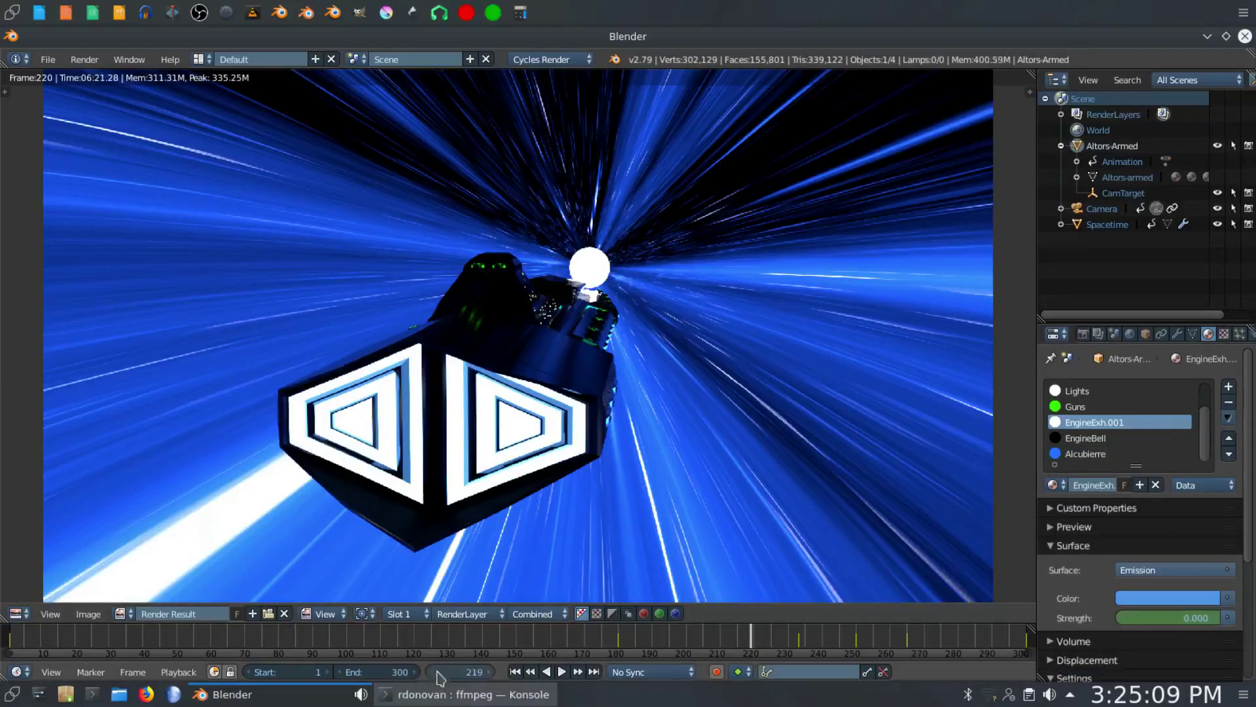
click(488, 672)
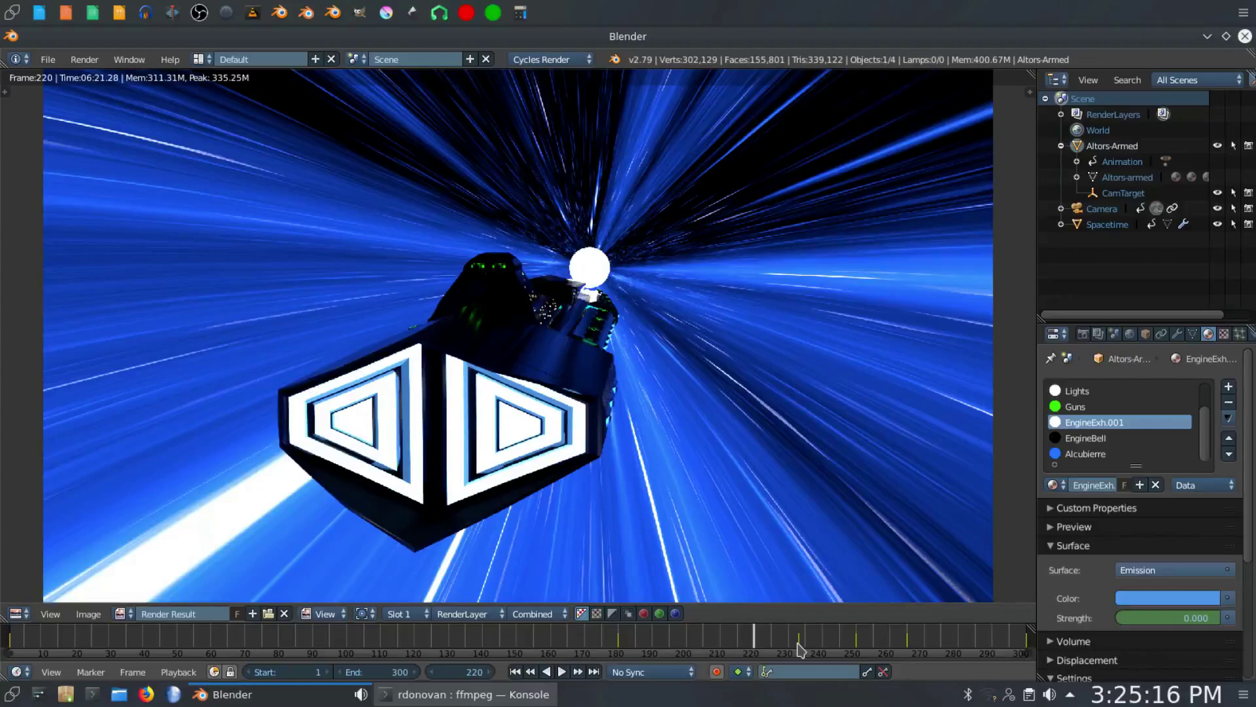
Step: Examine how EngineExh.001's emission strength changes from frame 220 to 250, stepping from frame 233 to 241, and return to frame 220
click(564, 673)
click(564, 671)
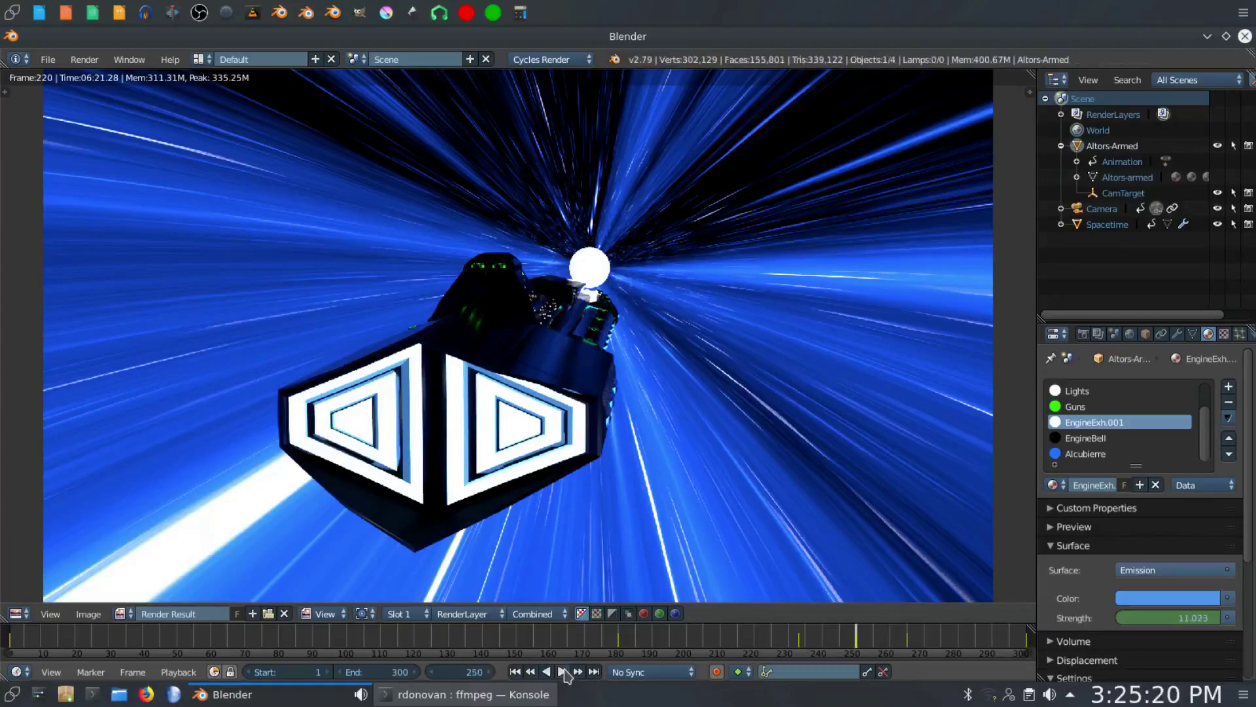
click(799, 639)
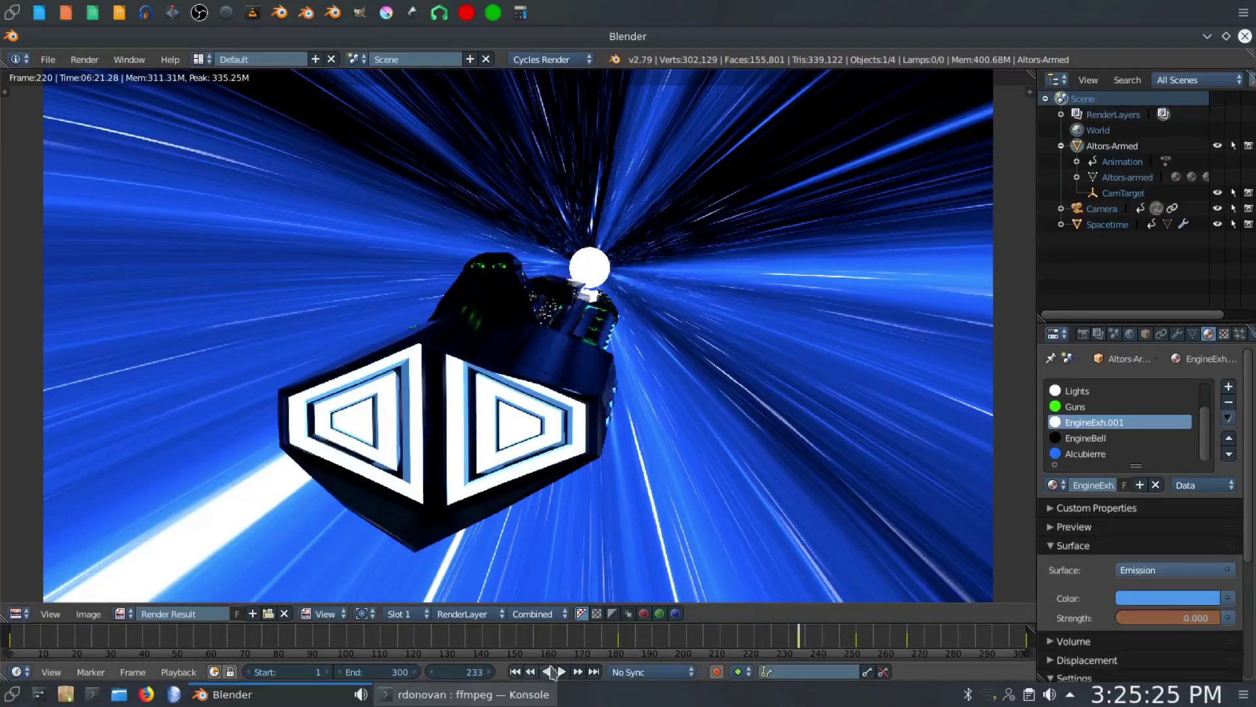
click(489, 672)
click(489, 672)
click(489, 672)
click(488, 672)
click(489, 672)
click(488, 672)
click(488, 672)
click(489, 672)
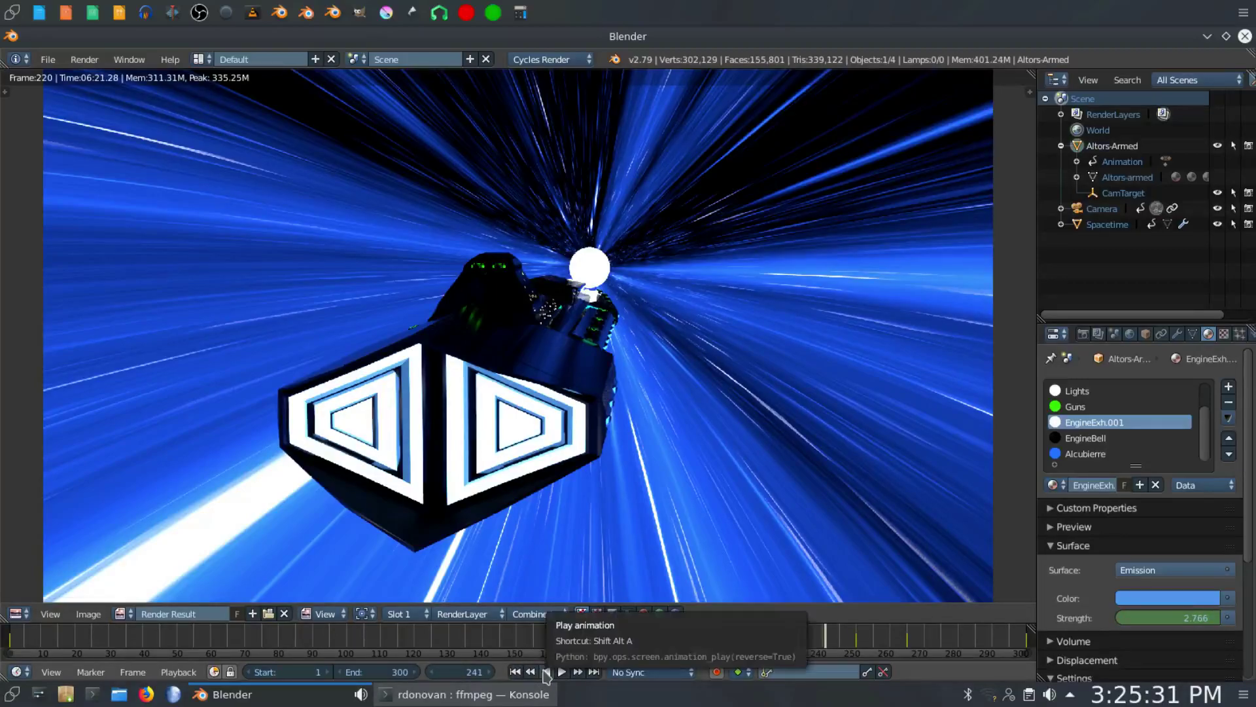
click(753, 628)
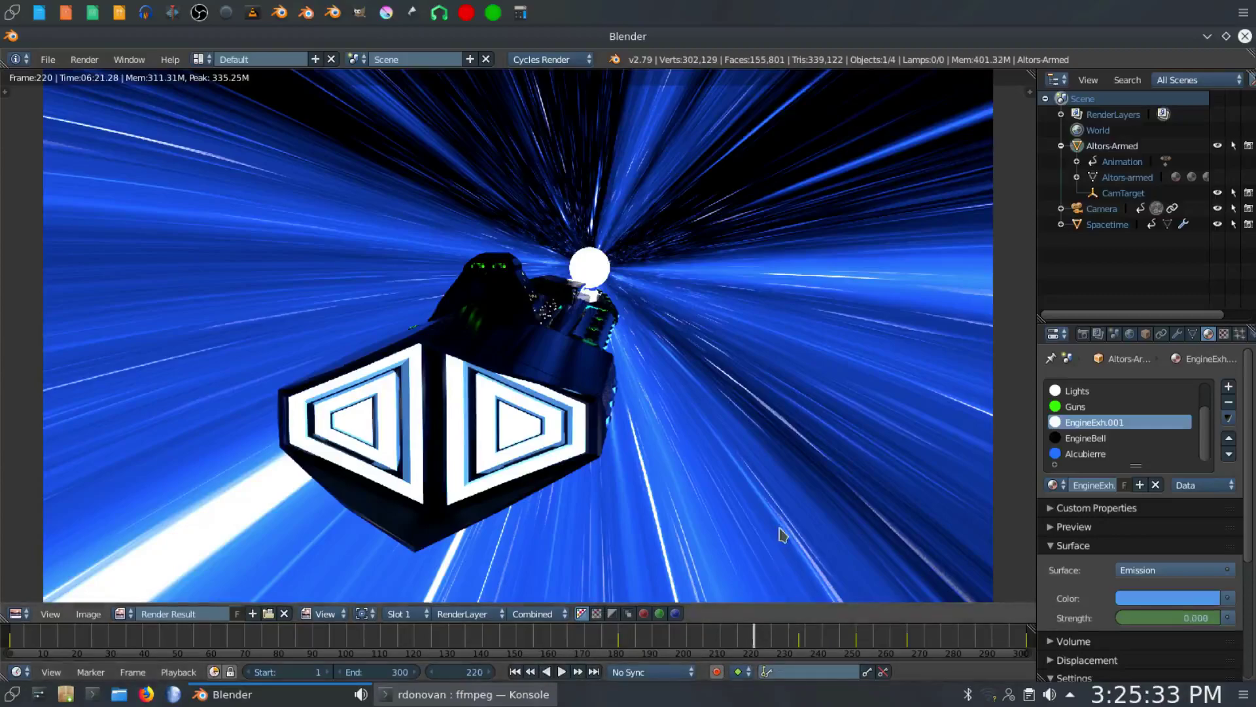